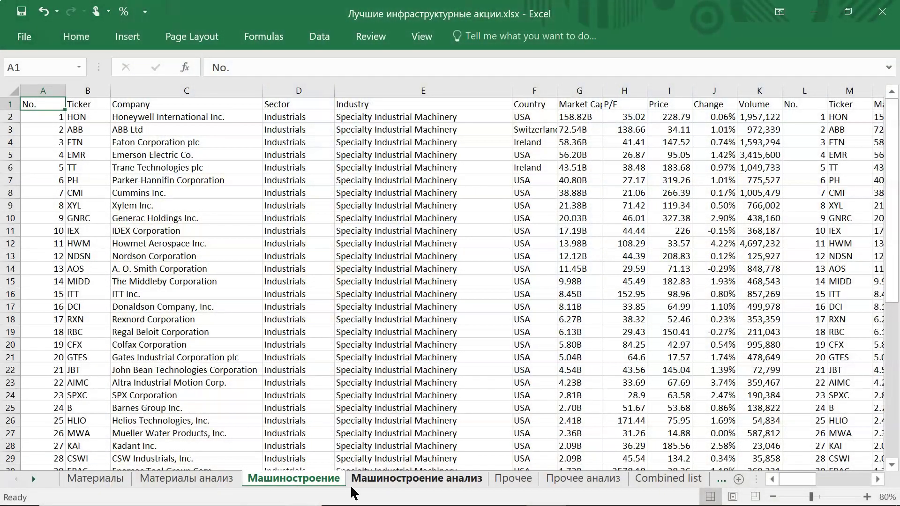
Step: Review the Specialty Industrial Machinery and Farm & Heavy Construction Machinery entries in the Industry column of the Машиностроение sheet
drag(441, 117, 440, 444)
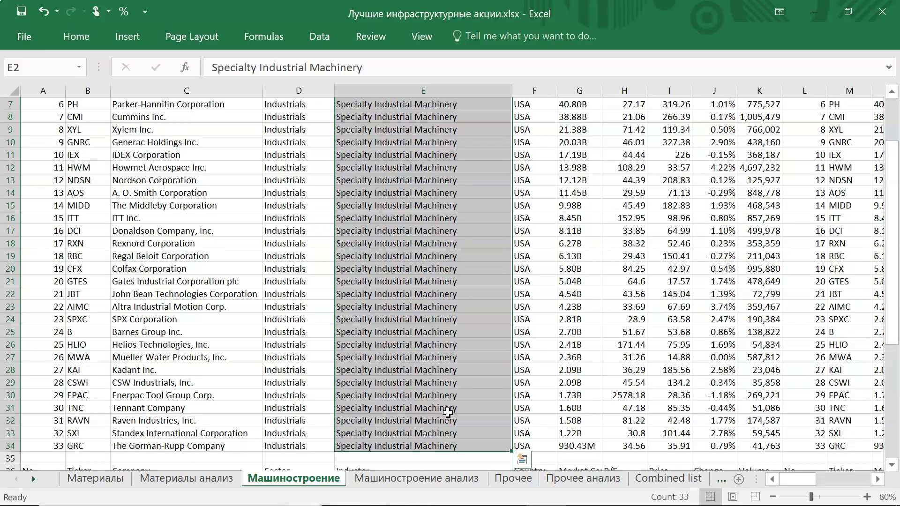
click(57, 447)
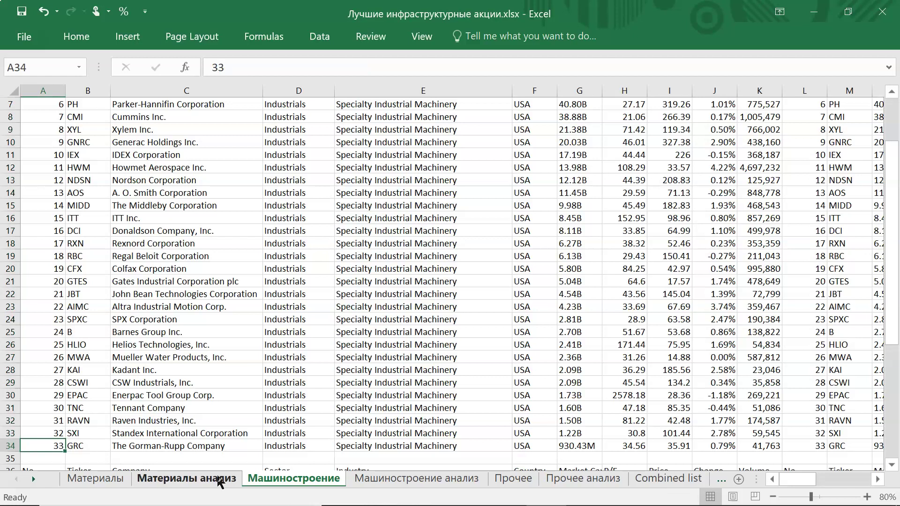
scroll(333, 369, down, 4)
scroll(333, 369, down, 2)
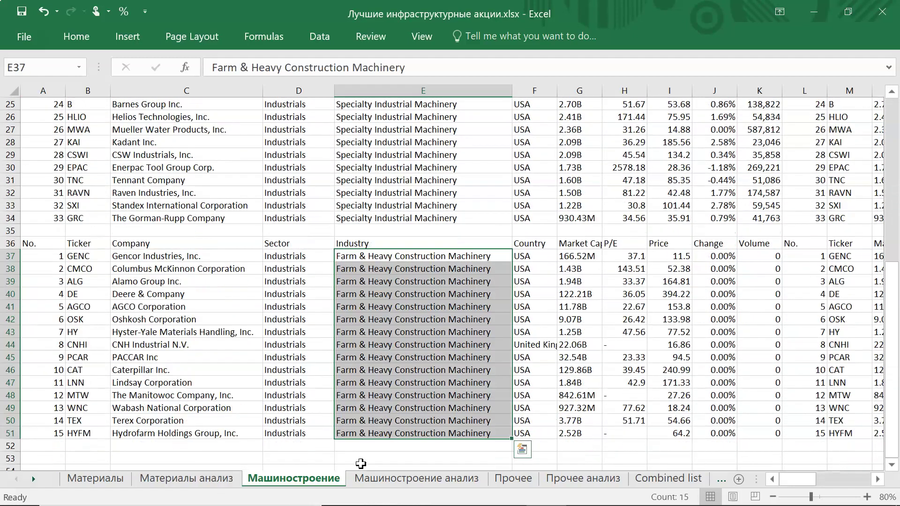
drag(388, 258, 370, 436)
click(364, 462)
scroll(210, 199, up, 8)
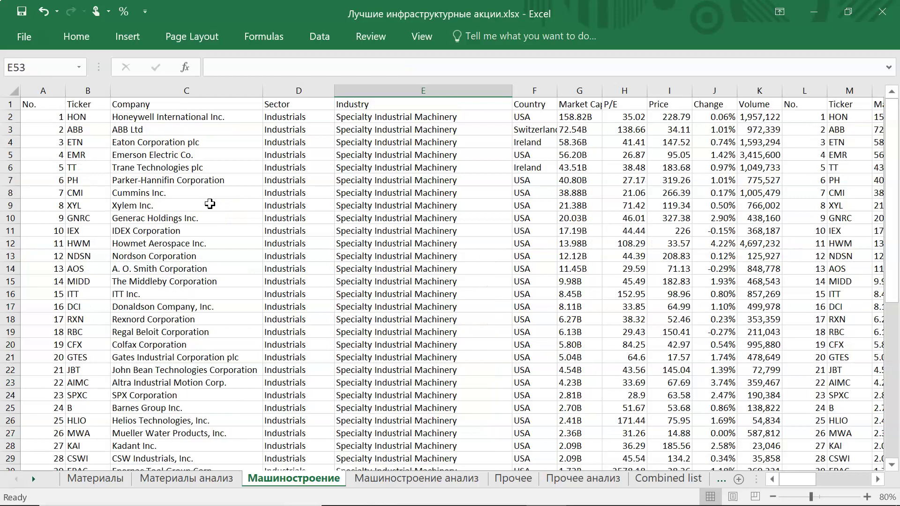
Step: Look through the company lists of both industries, picking out Cummins Inc., Deere & Company and Caterpillar Inc
click(164, 193)
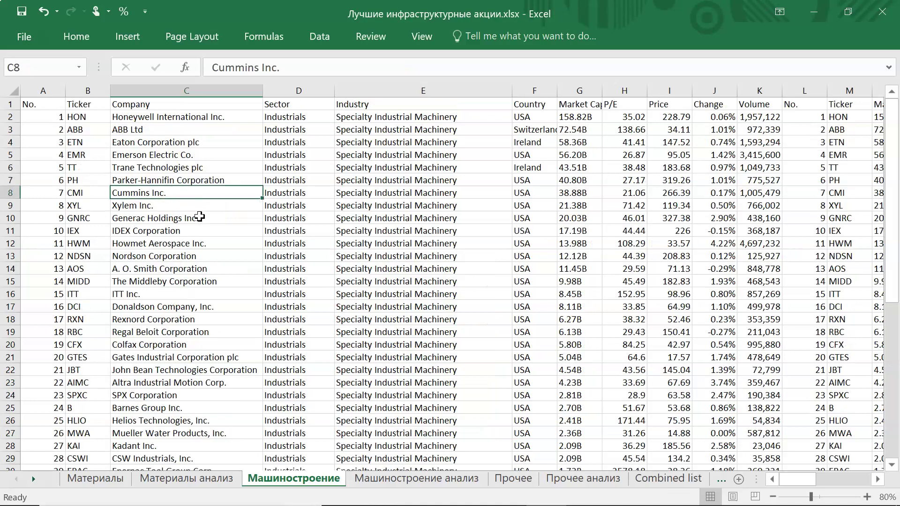
scroll(200, 215, down, 9)
scroll(224, 300, up, 1)
click(223, 297)
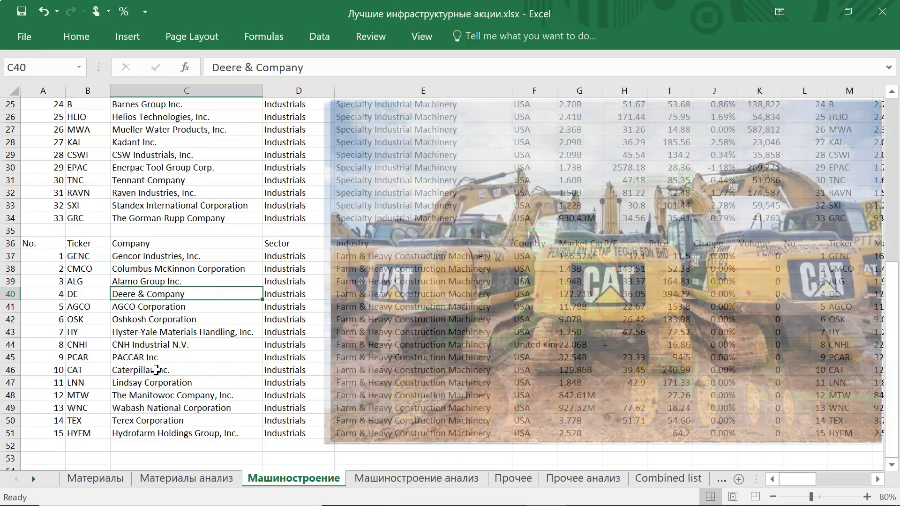
click(158, 368)
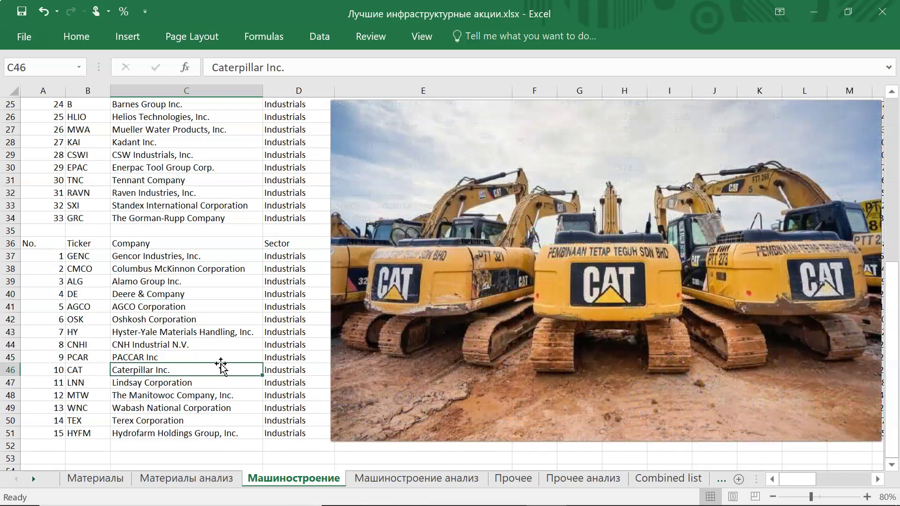
scroll(221, 361, up, 8)
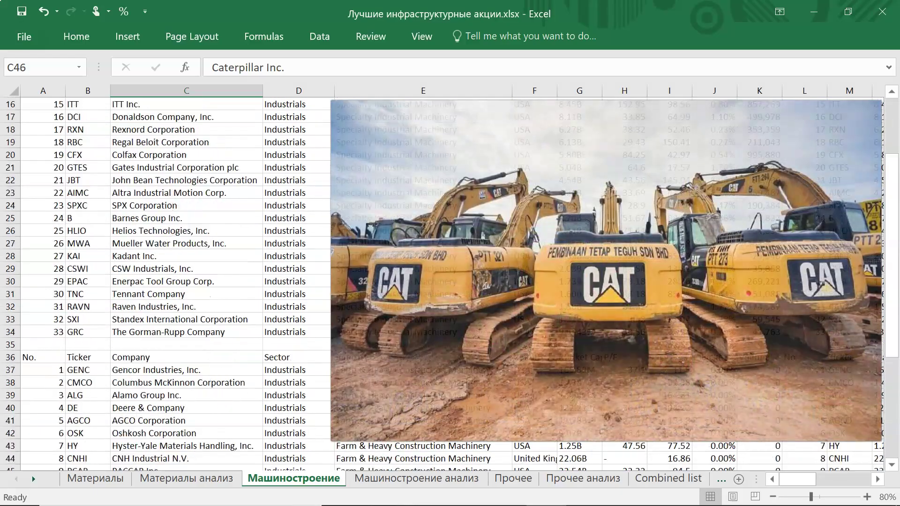
Step: Zoom the Машиностроение sheet out to 40% to view both company tables in full
click(187, 155)
click(773, 496)
click(772, 497)
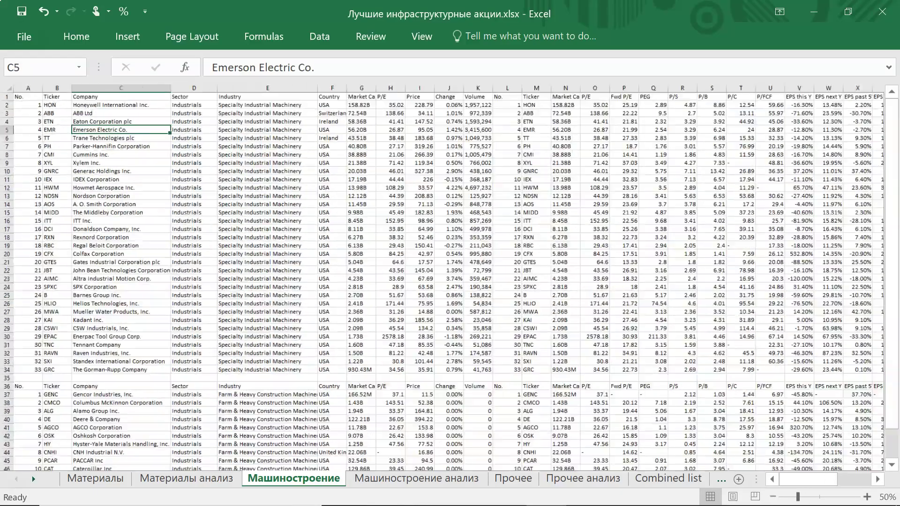
click(773, 496)
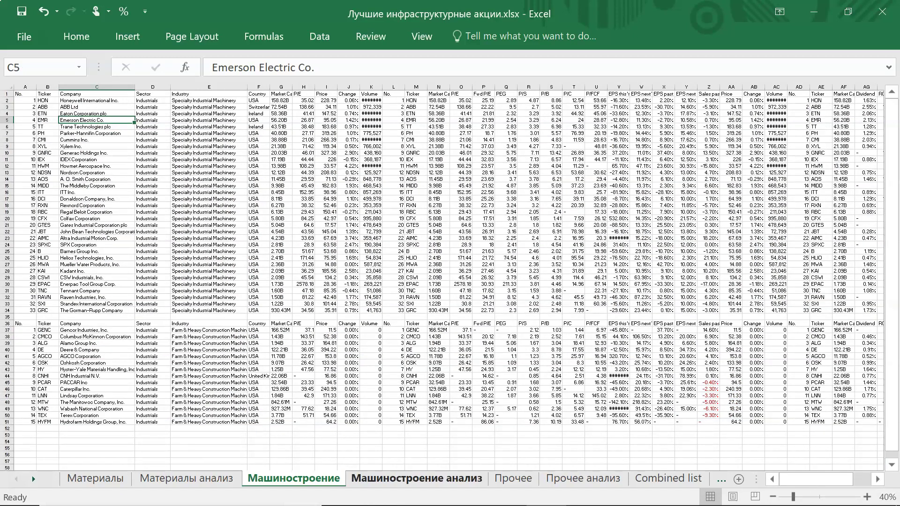
Step: Switch to the Машиностроение анализ sheet and examine the Dividend column, including the Cummins Inc. yield
click(416, 478)
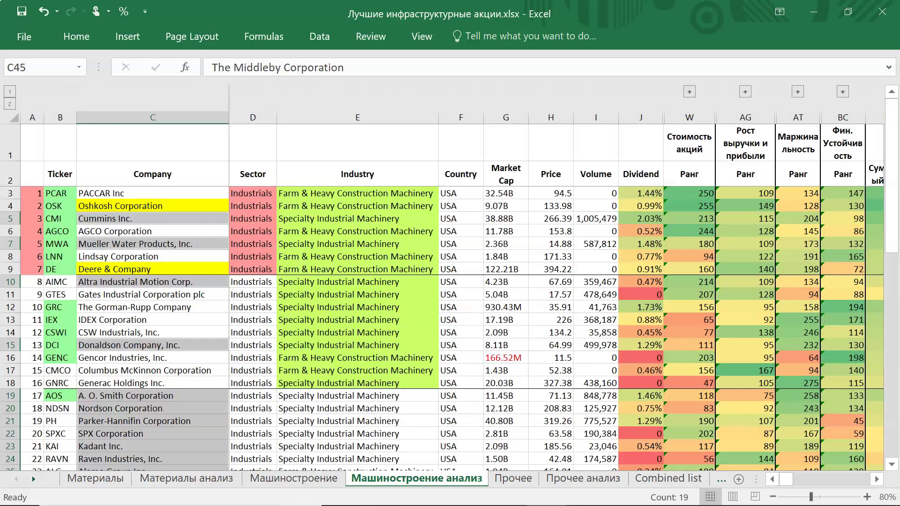
click(252, 282)
key(ctrl+Home)
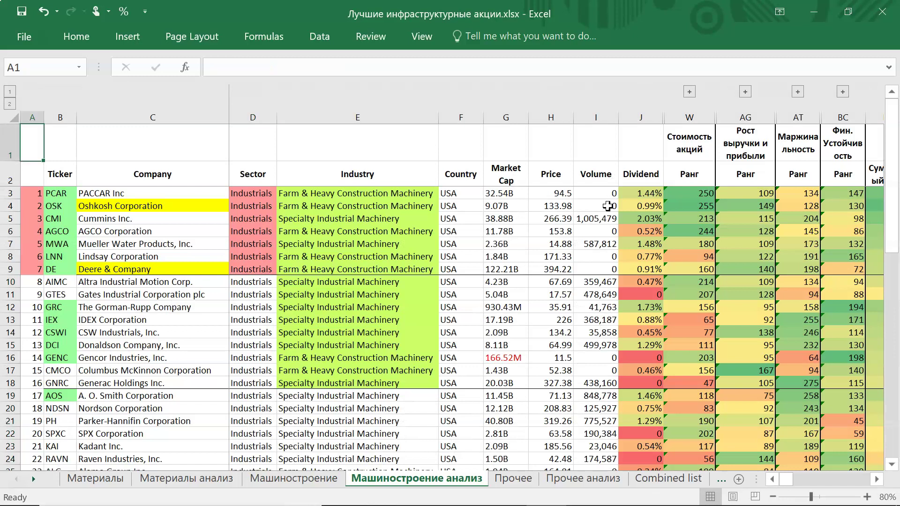
click(636, 113)
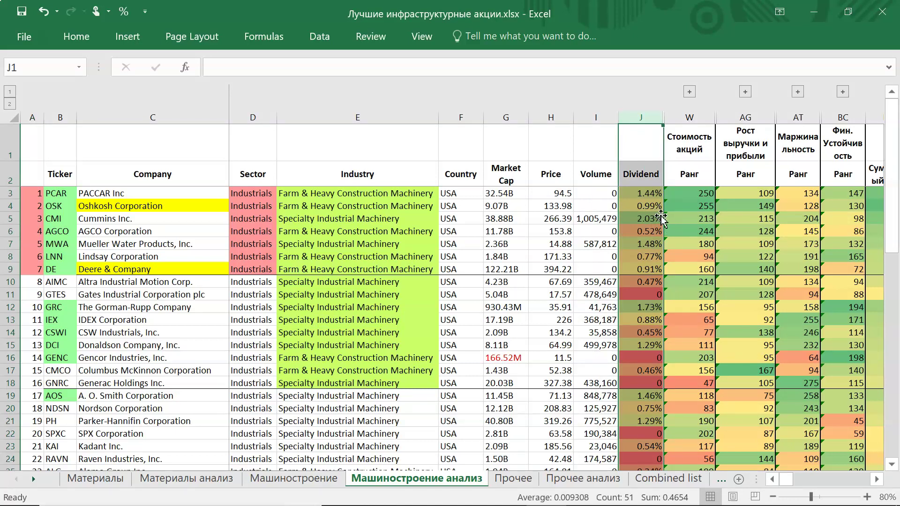
click(651, 219)
click(646, 118)
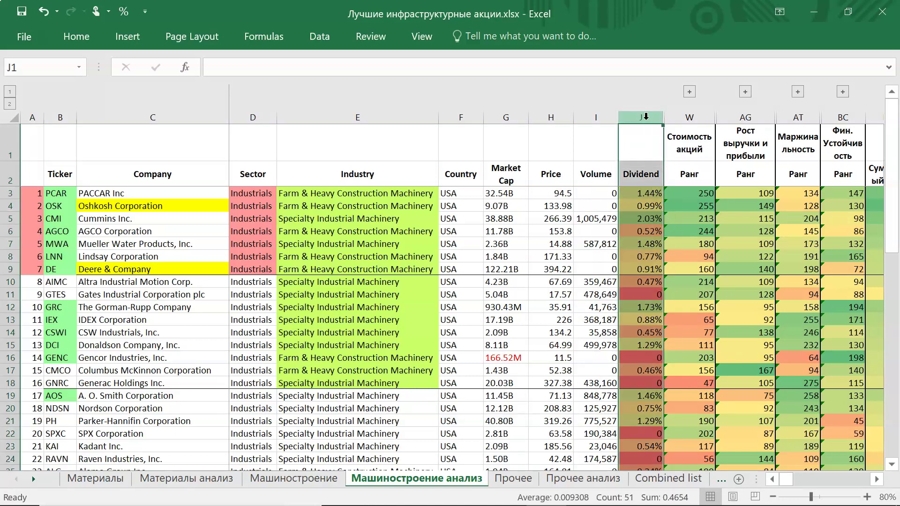
click(650, 218)
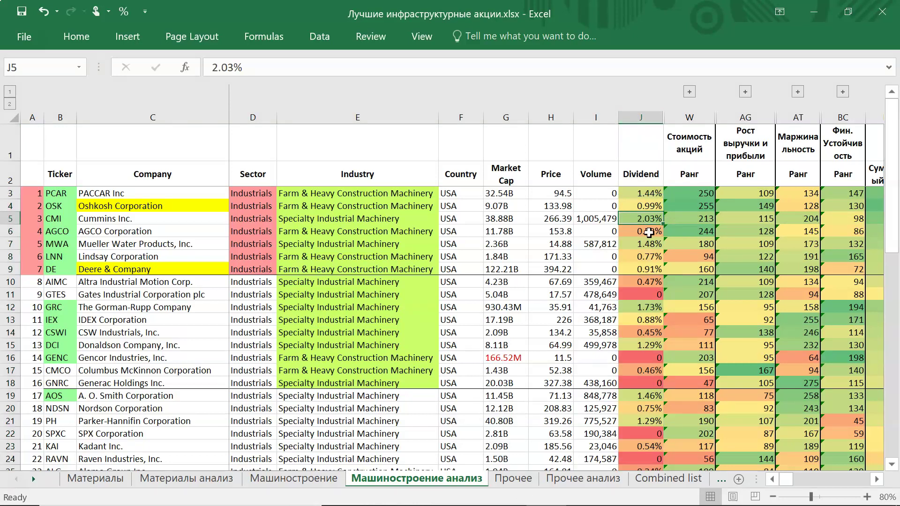
click(132, 218)
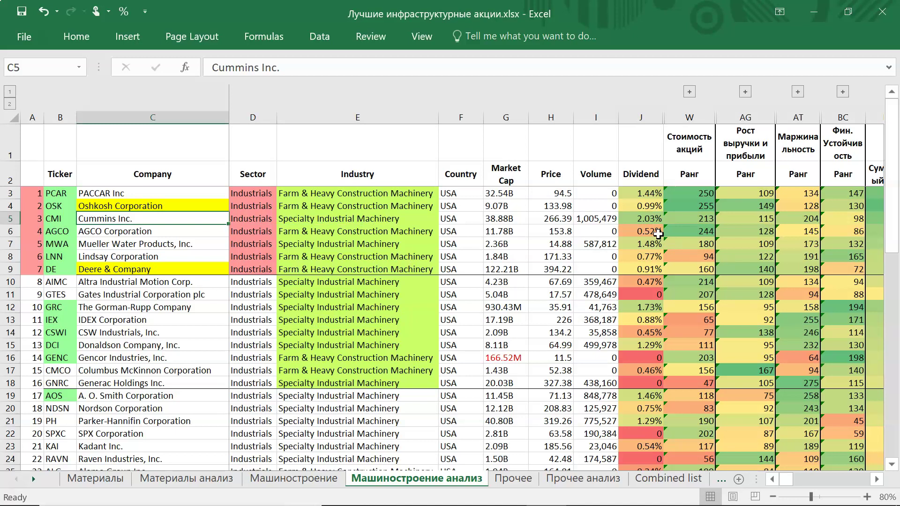
Step: Examine the dividend yields of 3M Company, Eaton Corporation plc and ABB Ltd further down the company list
scroll(650, 219, down, 7)
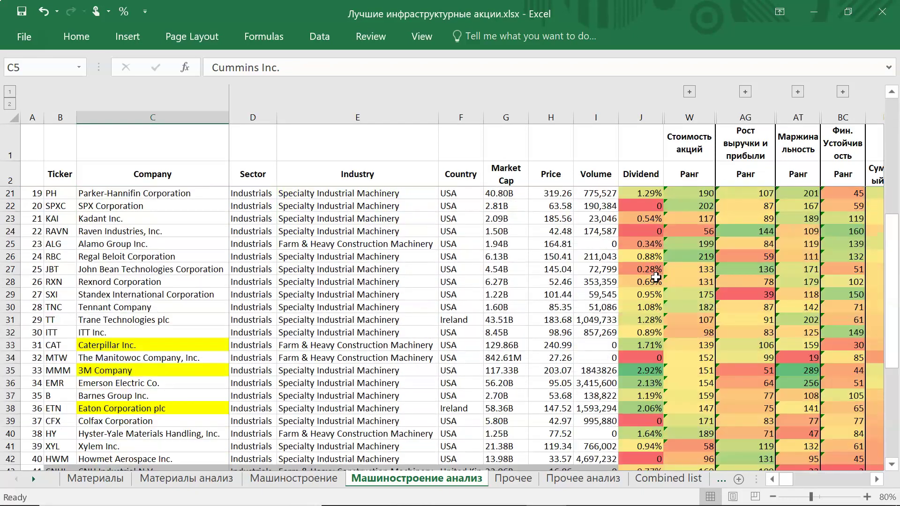
click(655, 336)
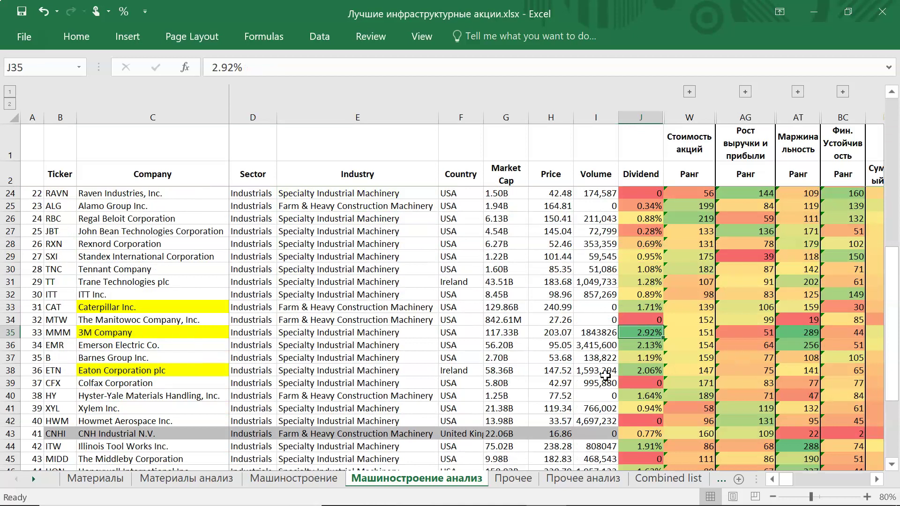
scroll(639, 387, down, 2)
scroll(638, 388, down, 1)
drag(651, 294, 188, 296)
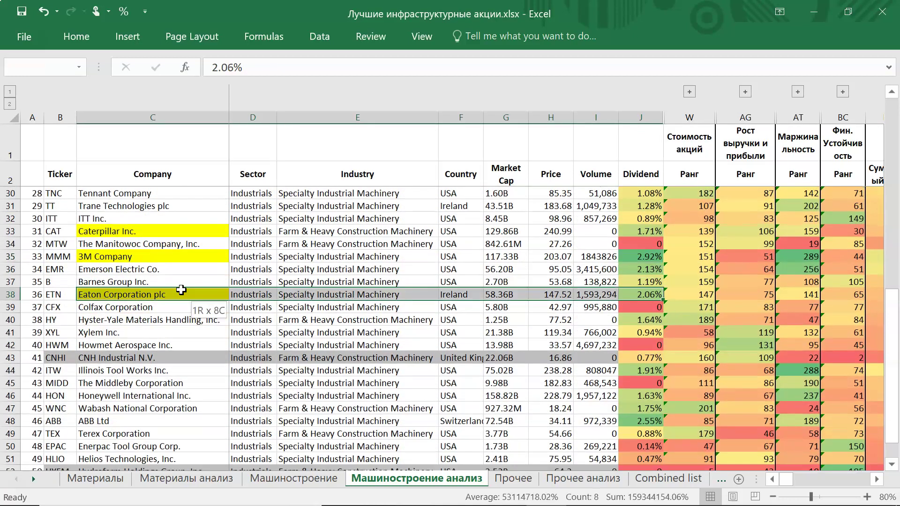
scroll(576, 425, down, 1)
drag(652, 383, 145, 378)
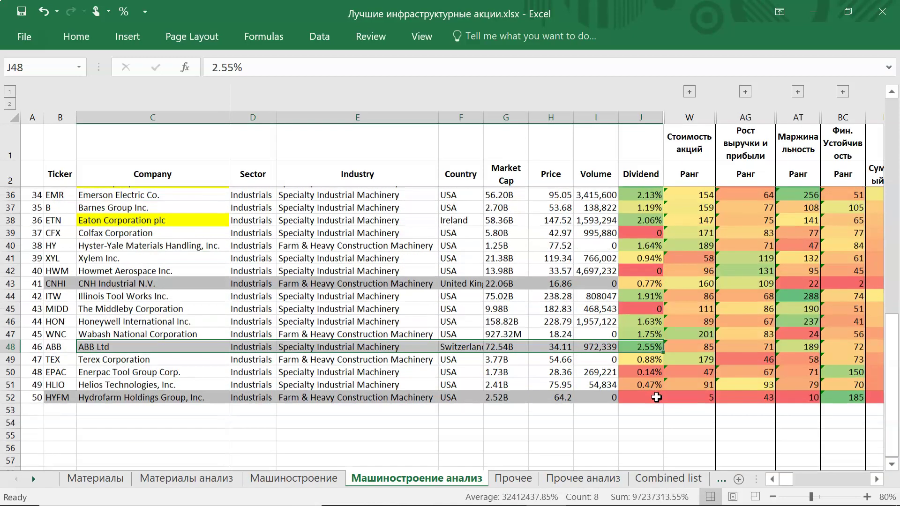
Step: Check the companies with no dividend near the end of the list, including Hydrofarm, Howmet and Colfax, and return to the first rows
scroll(649, 399, down, 1)
click(649, 399)
click(651, 371)
click(646, 271)
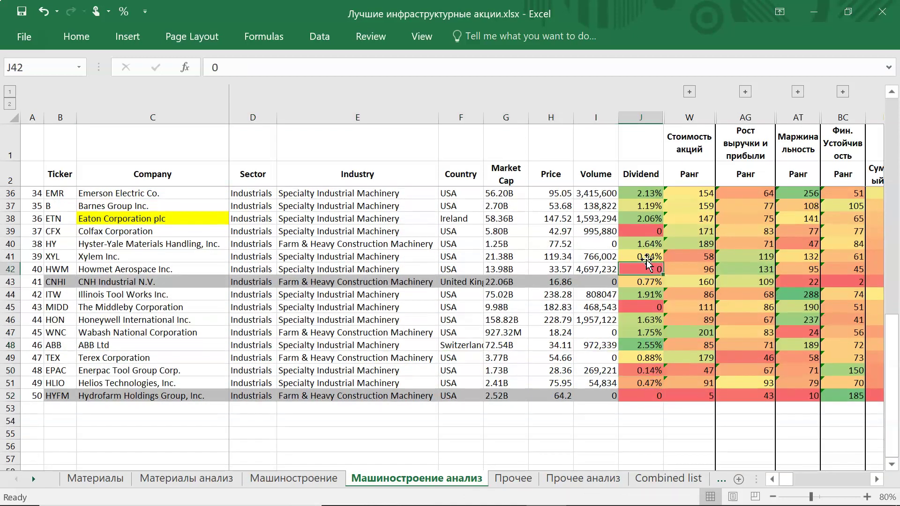
click(645, 231)
scroll(633, 218, up, 10)
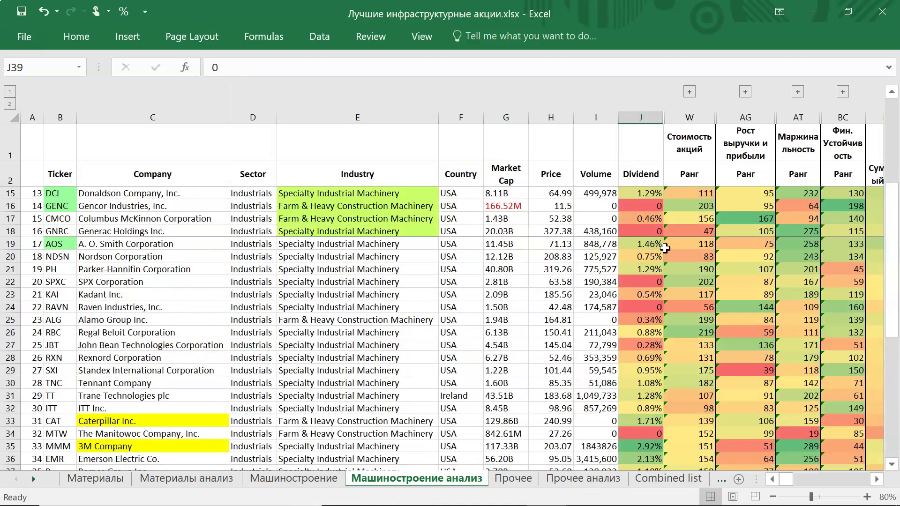
scroll(633, 215, up, 1)
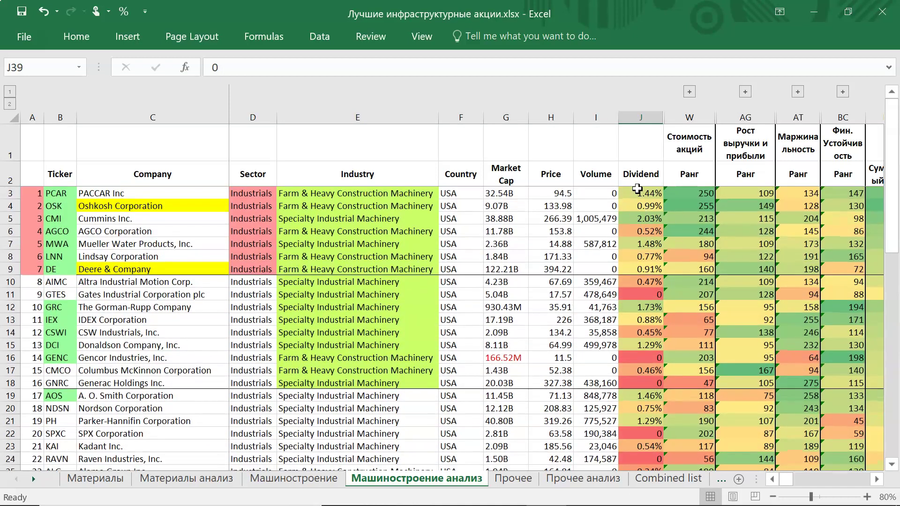
Step: Step through the AGCO Corporation row cell by cell, from its number across to the rank columns
click(580, 230)
key(Home)
key(Right)
key(Right)
key(Right)
key(Right)
key(Right)
key(Right)
key(Right)
key(Right)
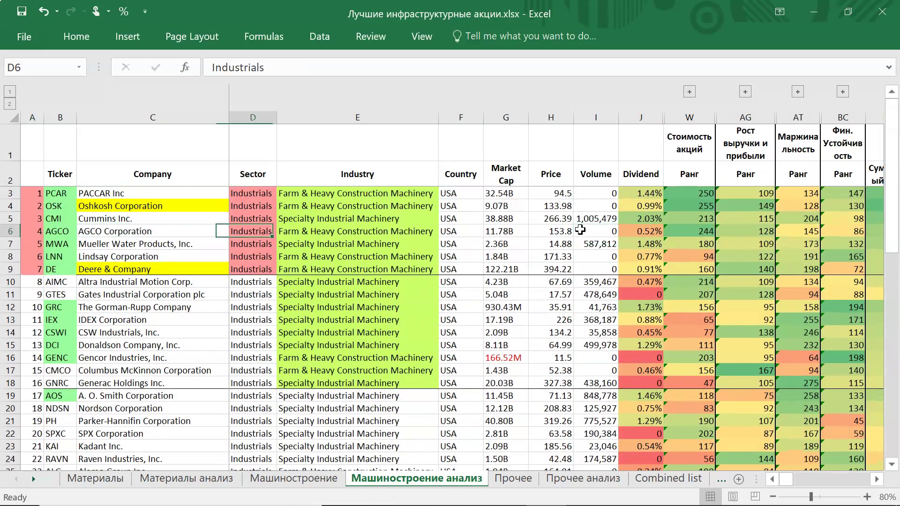
key(Right)
key(Right)
key(Right)
key(Right)
key(Right)
key(Right)
key(Right)
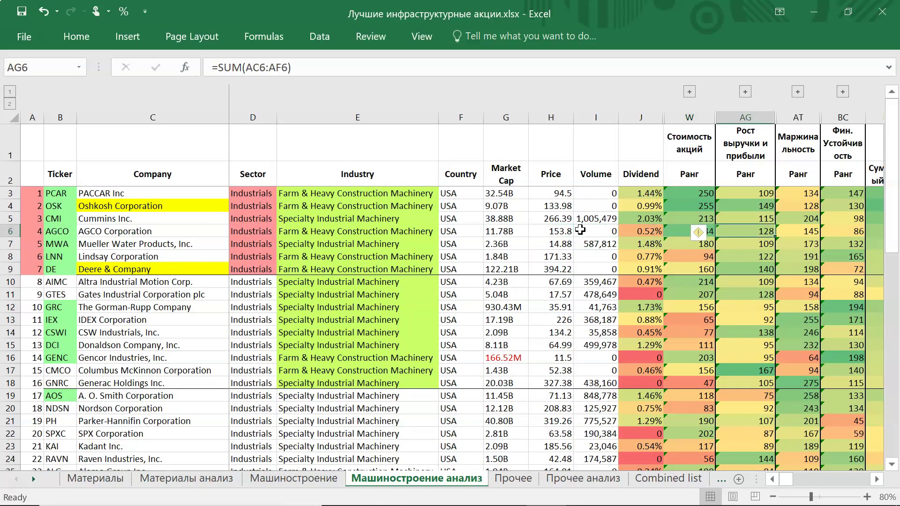
key(Right)
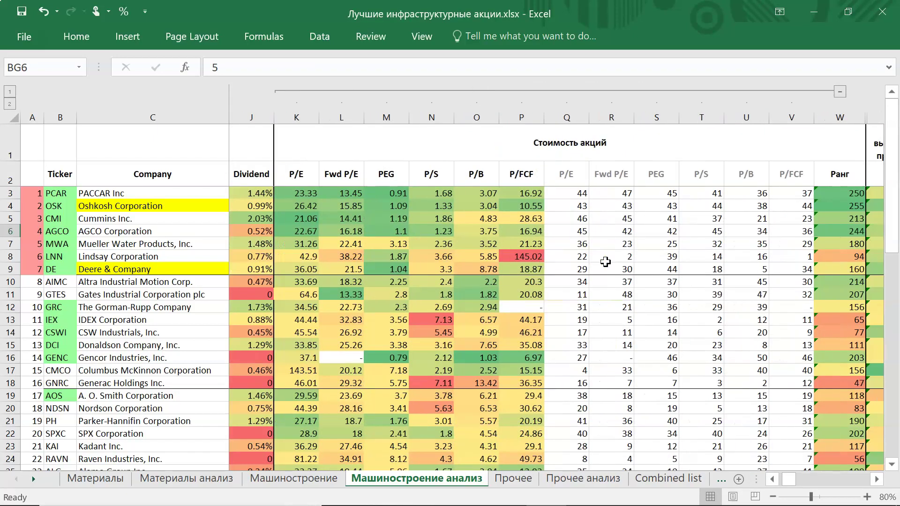
Step: Examine the multiples, their scores and the rank in the Стоимость акций column group
drag(300, 117, 827, 110)
click(666, 231)
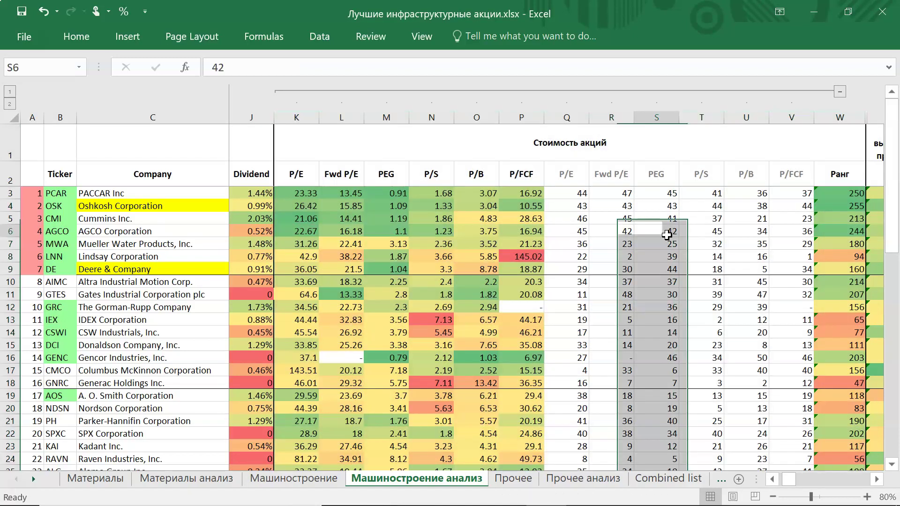
key(Left)
key(Left)
key(Up)
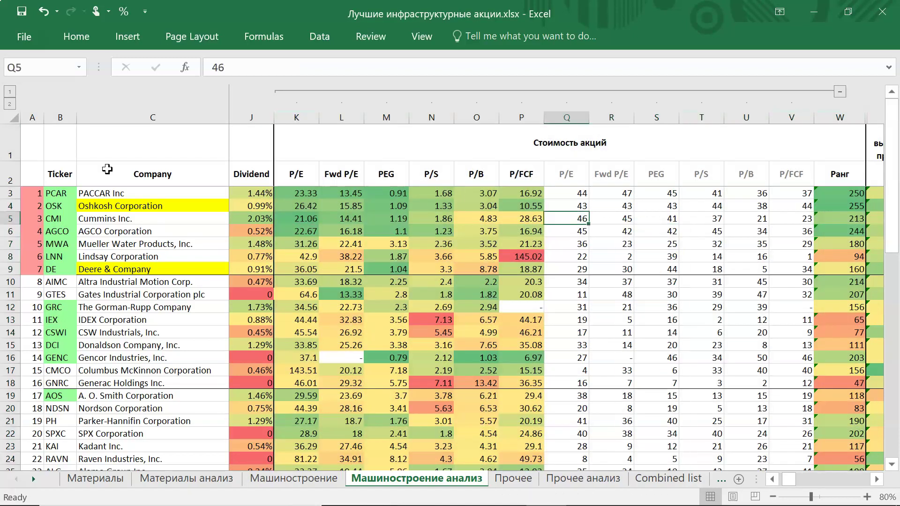
Step: Select all company rows from row 3 down and set column K (P/E) as the first key of a custom sort
click(302, 113)
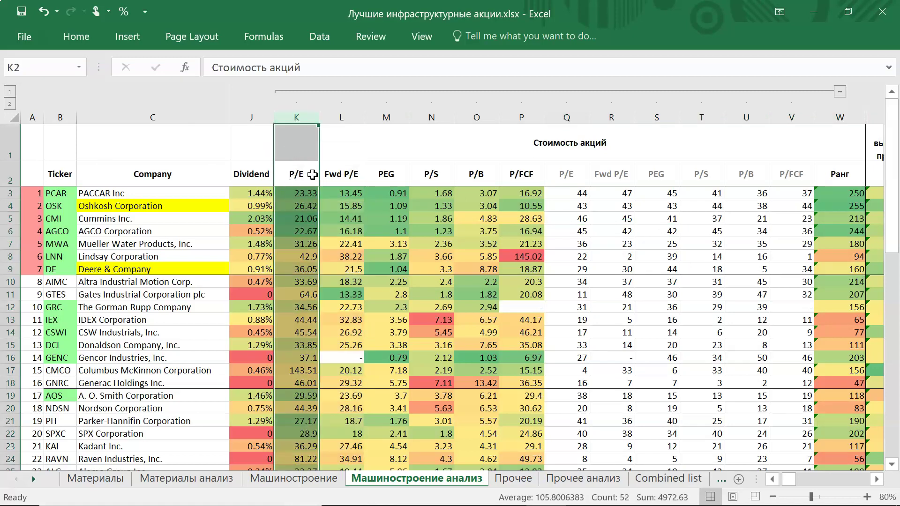
drag(11, 193, 47, 442)
scroll(298, 234, up, 10)
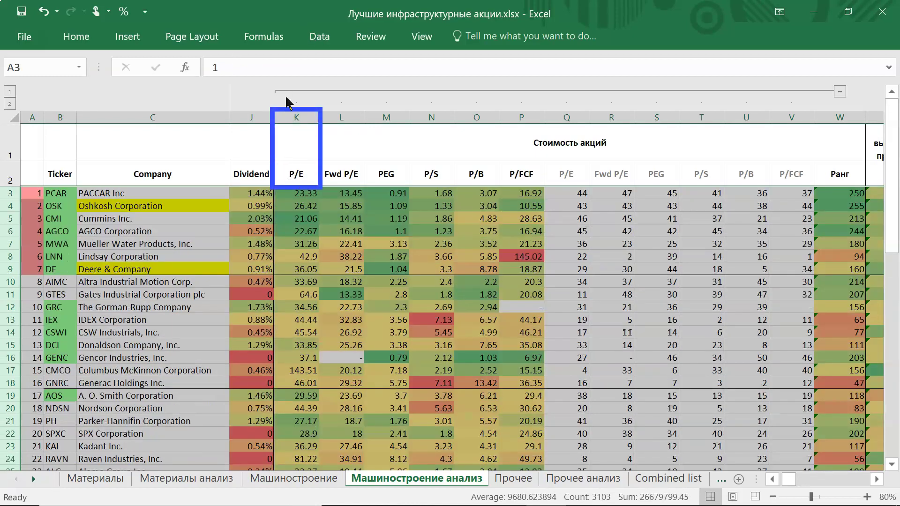
click(313, 37)
click(376, 74)
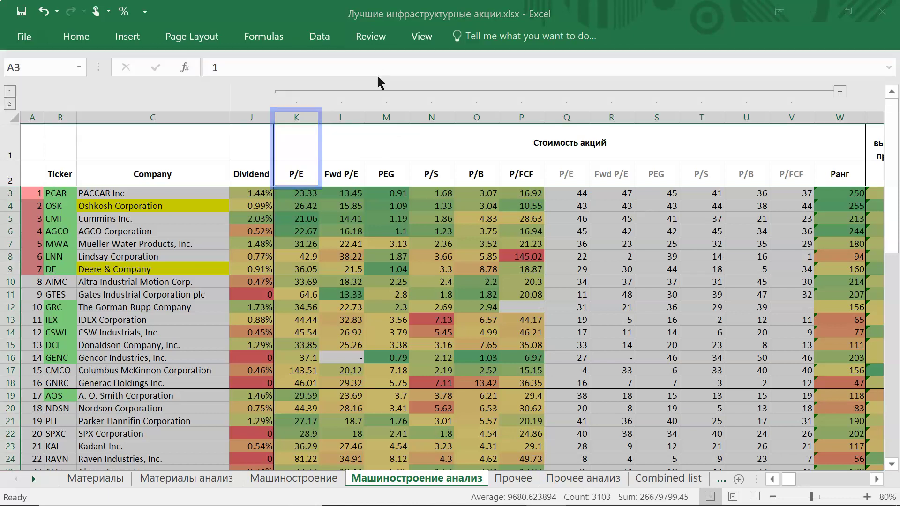
click(562, 359)
scroll(518, 285, up, 15)
click(502, 243)
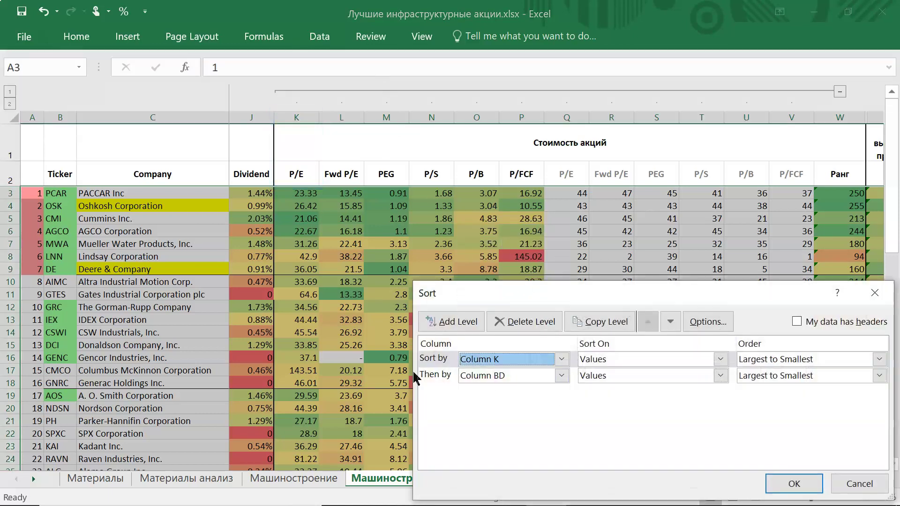
Step: Delete the second sort level on column BD and sort the company rows by column K from smallest to largest
click(438, 378)
click(520, 321)
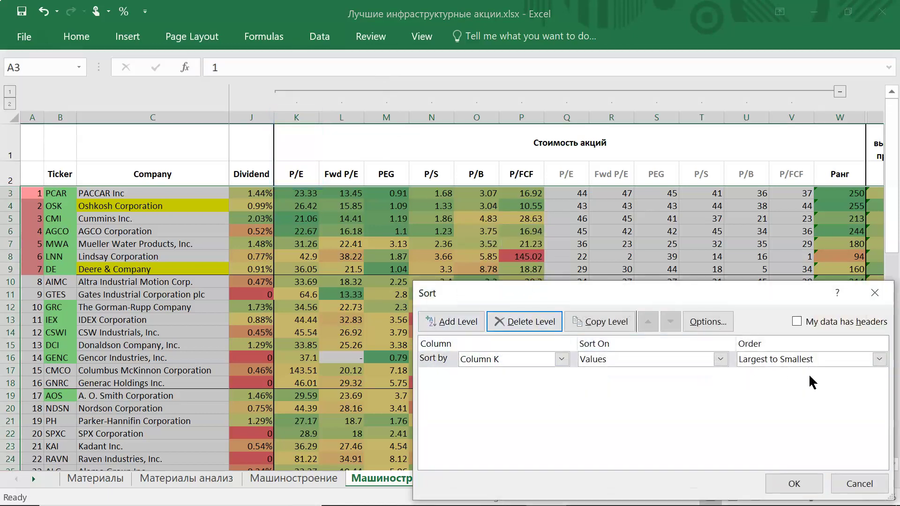
click(795, 361)
click(790, 374)
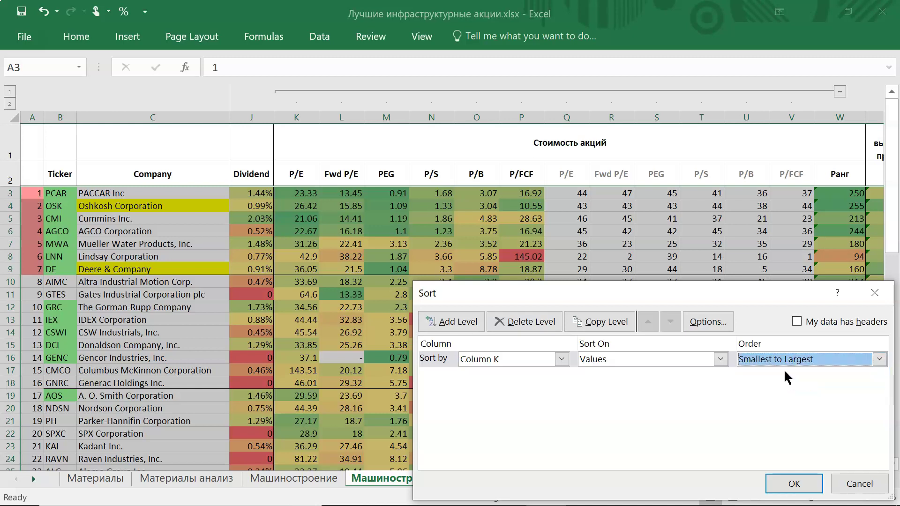
click(794, 482)
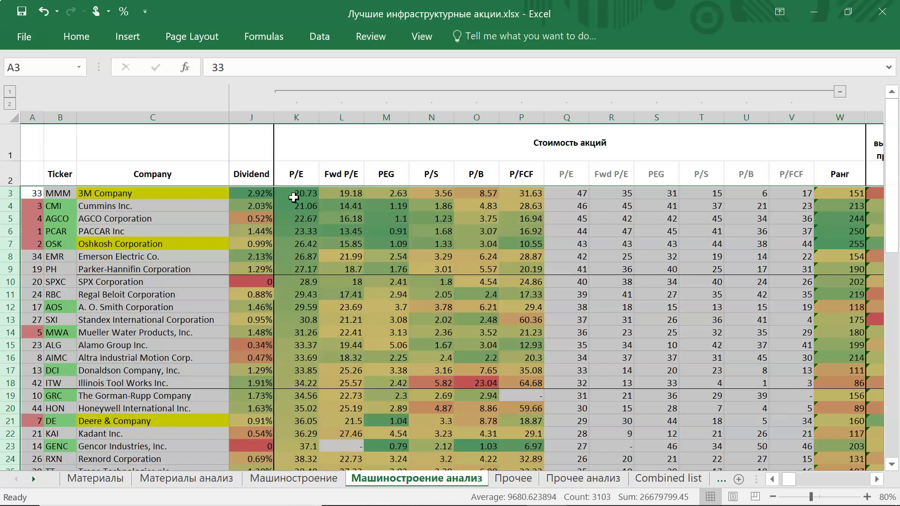
Step: Examine the P/E values in column K from the first company down to Enerpac Tool Group in row 49
click(294, 195)
drag(304, 194, 295, 367)
scroll(299, 331, down, 5)
scroll(298, 332, up, 5)
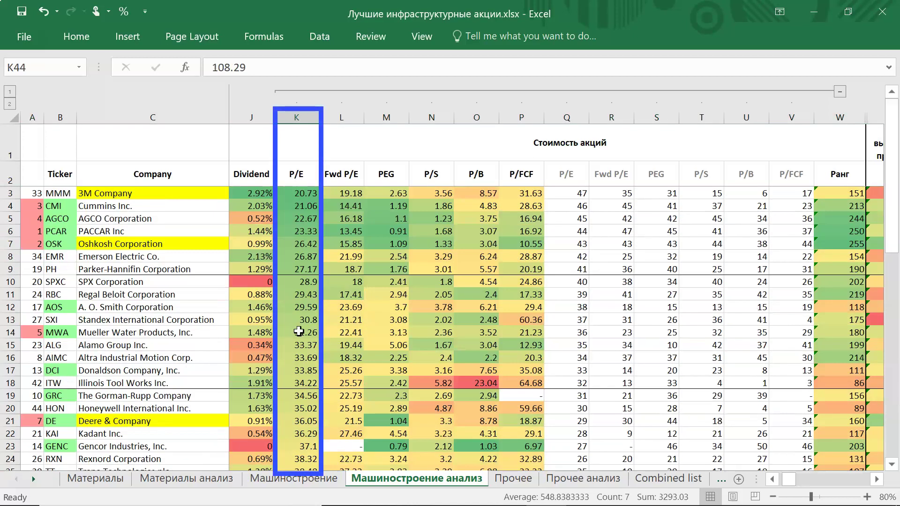
scroll(299, 332, down, 10)
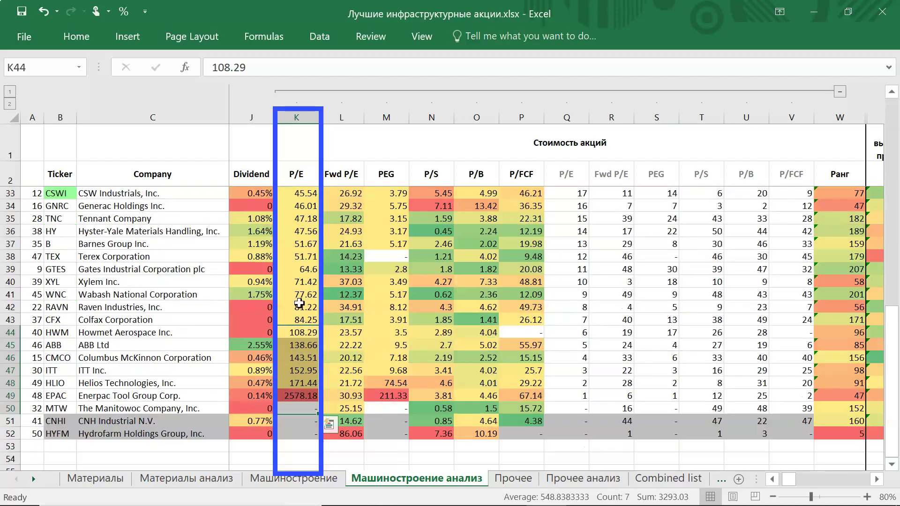
click(294, 398)
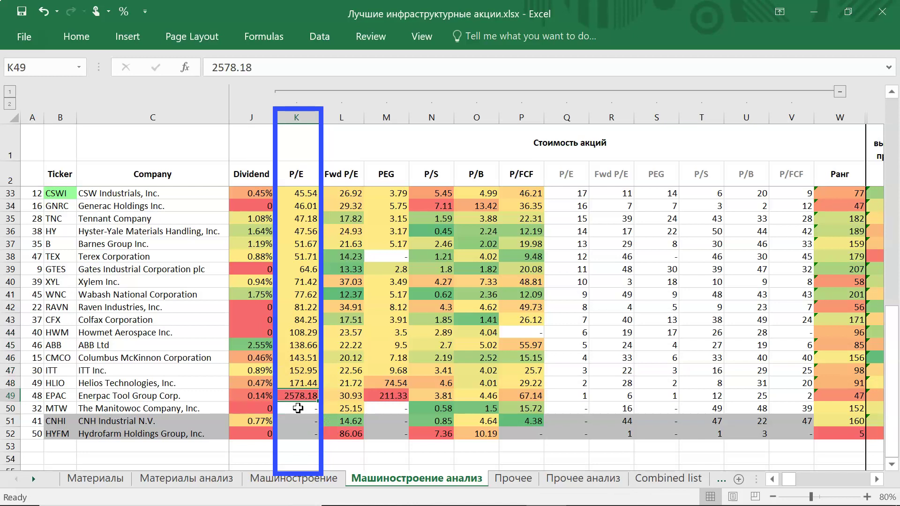
scroll(308, 421, up, 10)
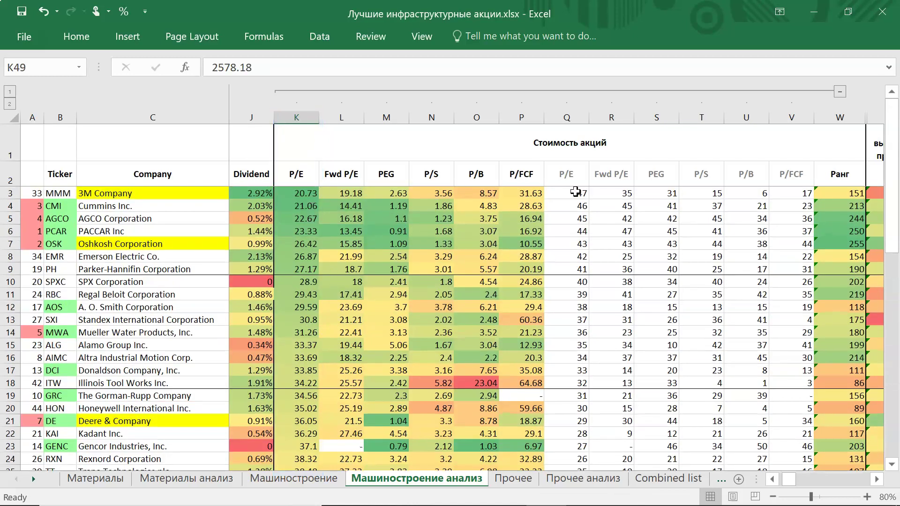
Step: Compare the score cells in columns Q to V with the multiples from P/E to P/FCF in columns K to P
drag(575, 190, 574, 267)
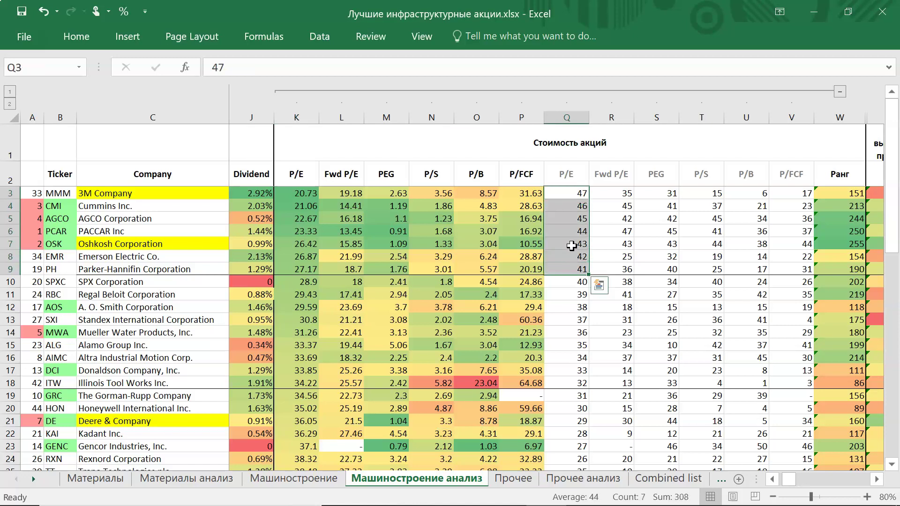
click(576, 202)
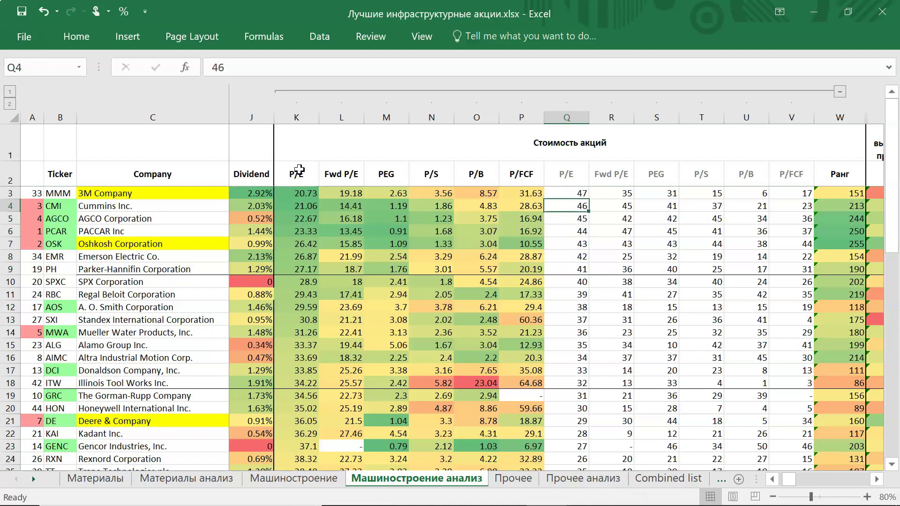
click(518, 176)
drag(576, 192, 797, 194)
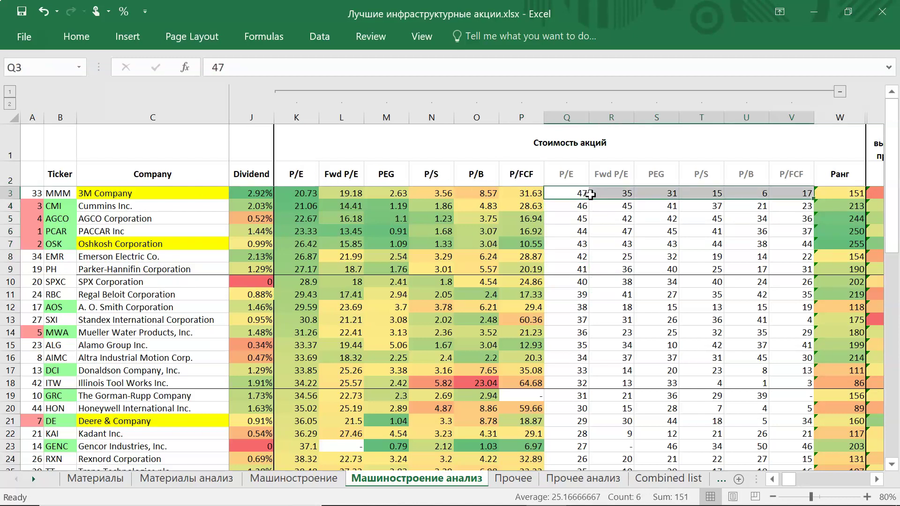
click(750, 221)
drag(296, 179, 525, 176)
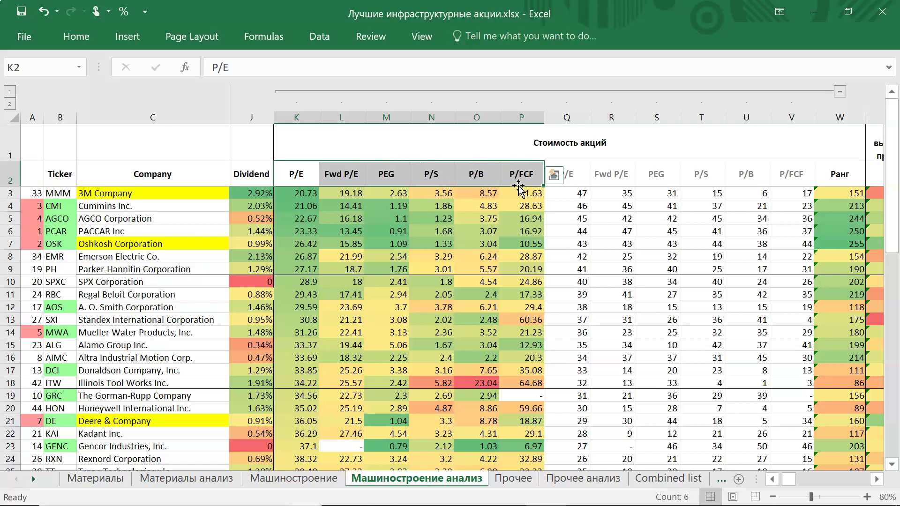
Step: Inspect the rank formula in cell W3 and the scores it adds up in Q3:V3
click(839, 117)
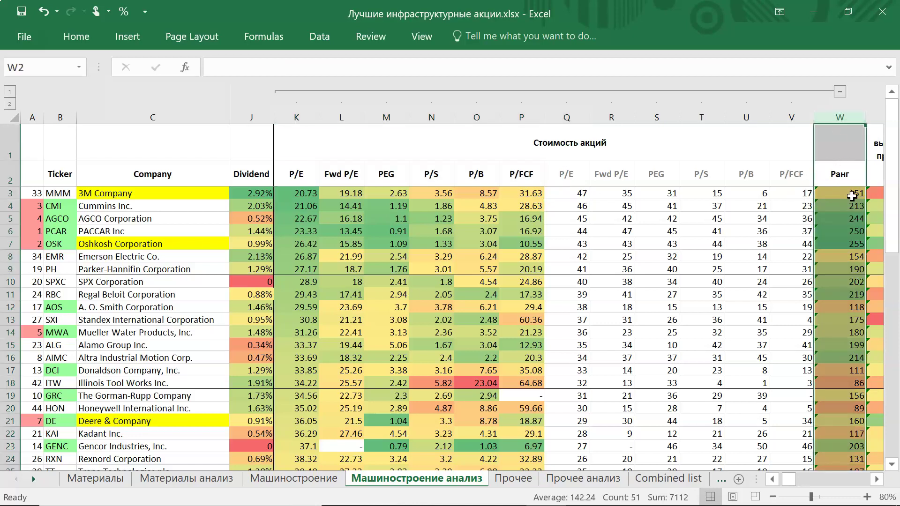
key(Down)
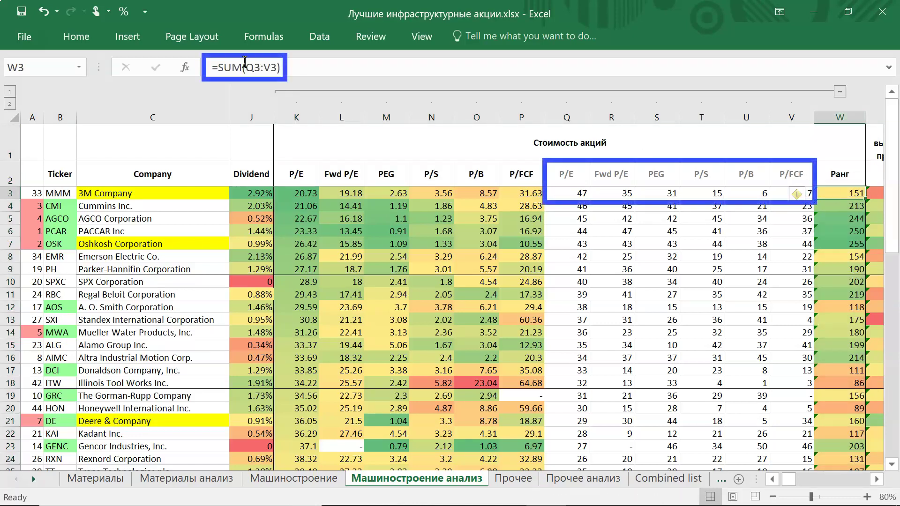
drag(576, 193, 767, 191)
Step: Collapse all column groups and sort the company rows by column W from largest to smallest
click(9, 91)
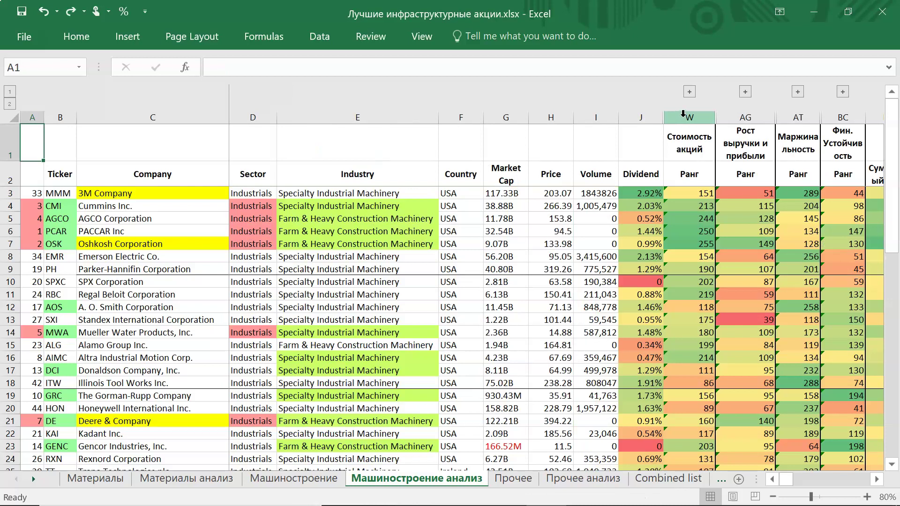
click(684, 114)
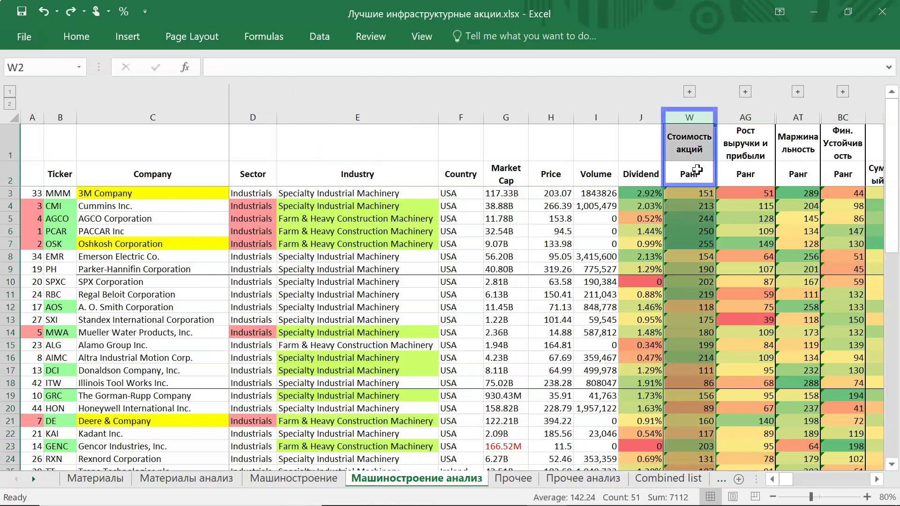
mouse_move(9, 193)
mouse_down()
mouse_move(10, 468)
mouse_move(40, 492)
mouse_move(39, 426)
mouse_up()
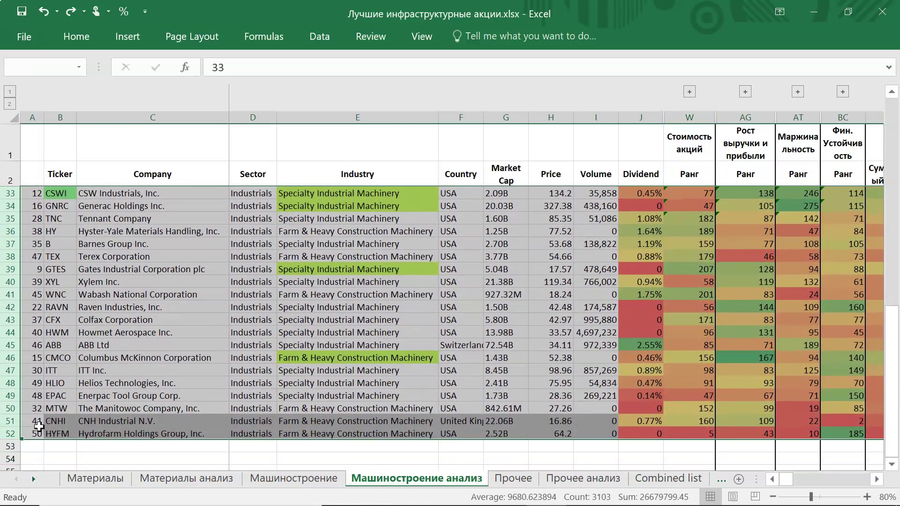
scroll(135, 283, up, 2)
click(318, 37)
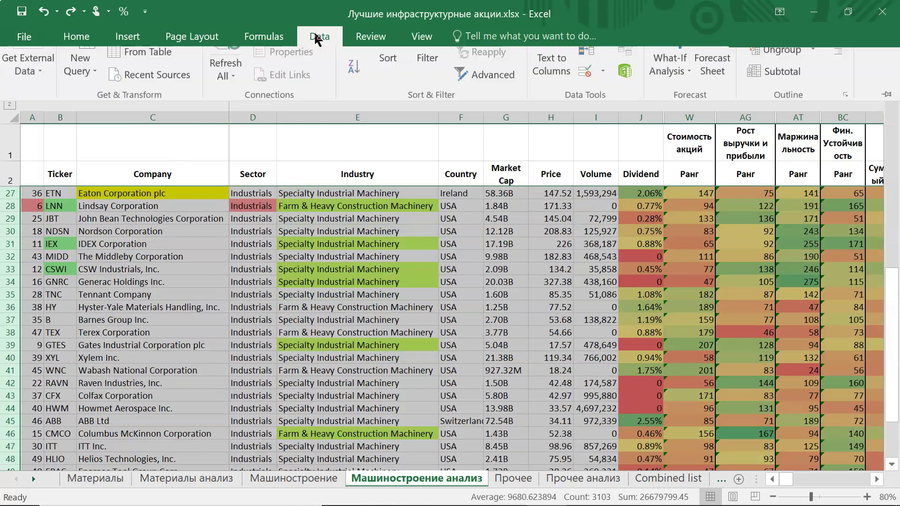
click(389, 76)
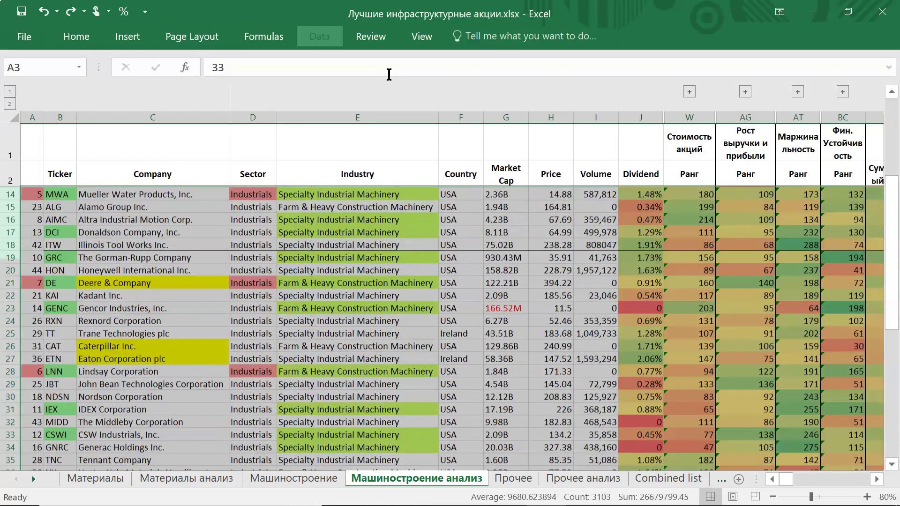
click(561, 360)
click(507, 331)
click(879, 359)
click(765, 386)
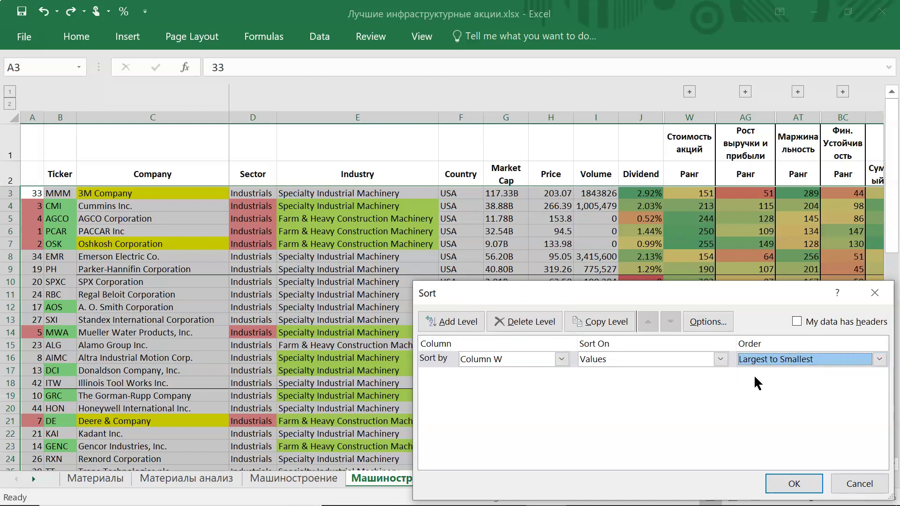
click(794, 483)
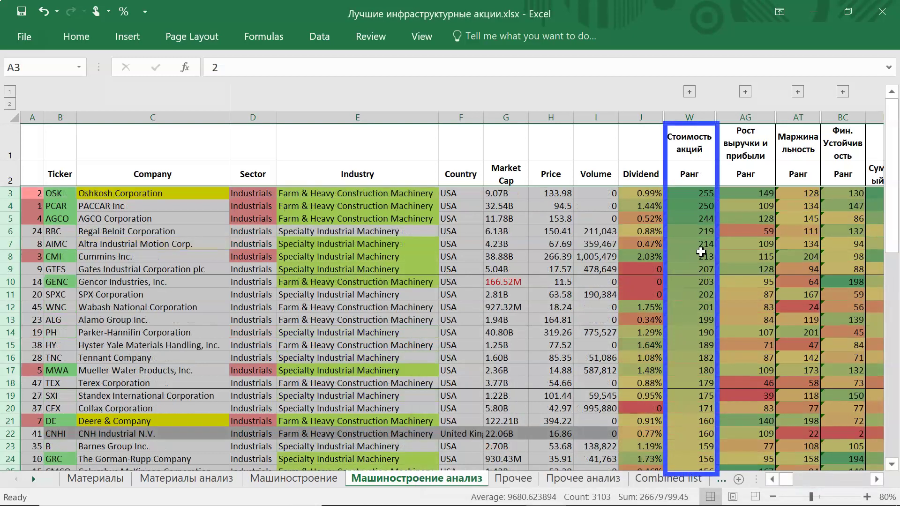
Step: Examine the Oshkosh, PACCAR and AGCO rows, including their Стоимость акций rank and their industry
click(596, 244)
drag(697, 195, 130, 213)
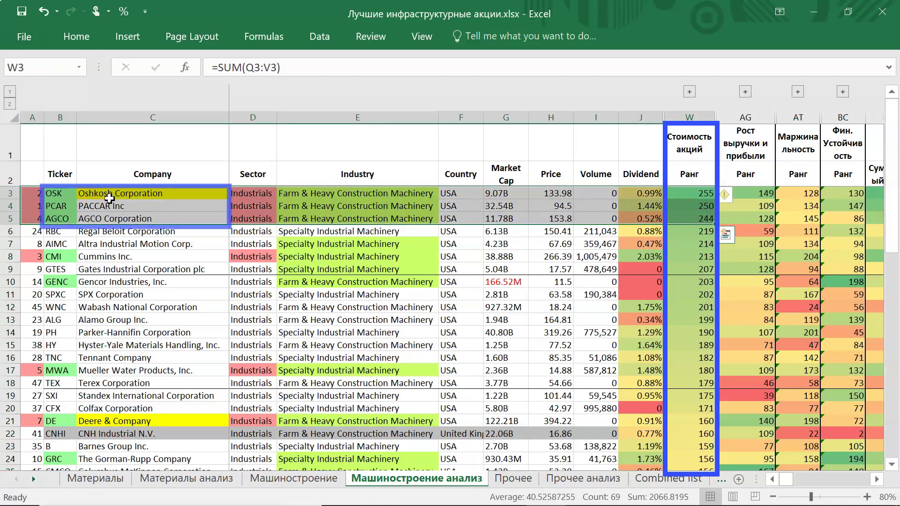
click(127, 194)
click(136, 206)
click(145, 221)
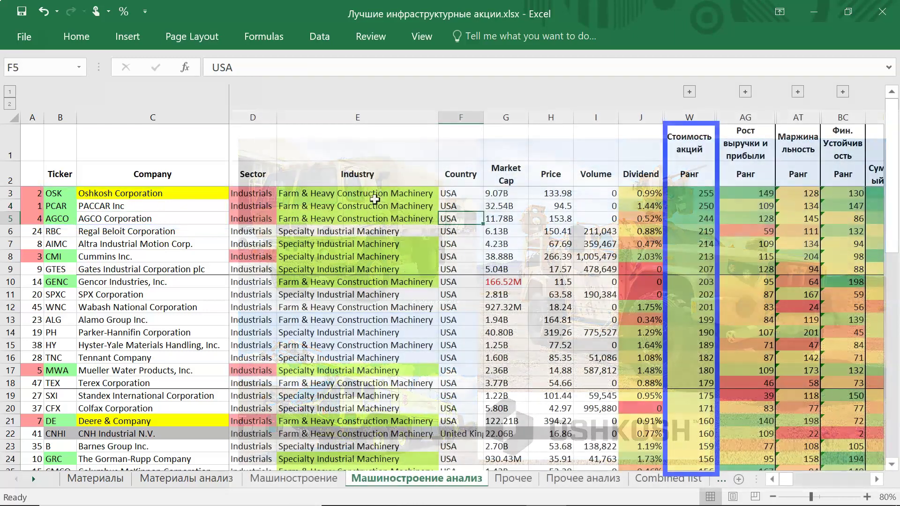
drag(374, 193, 373, 218)
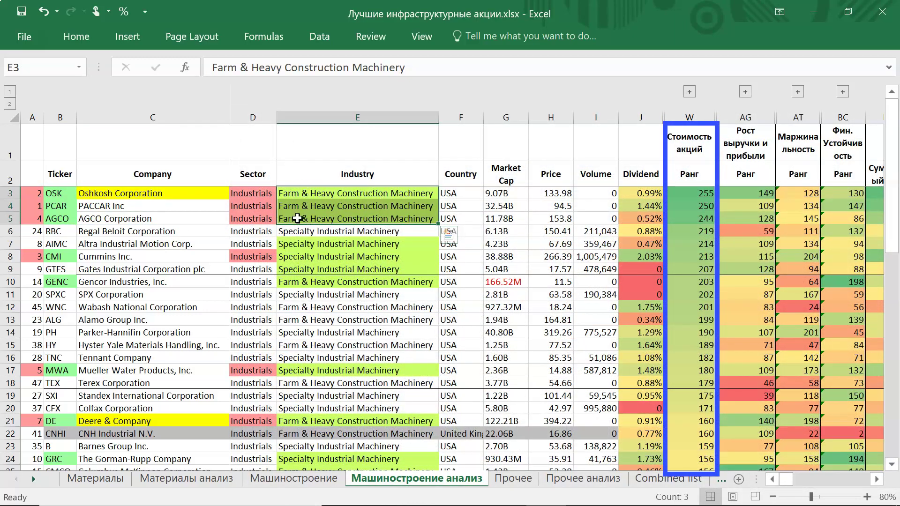
click(548, 217)
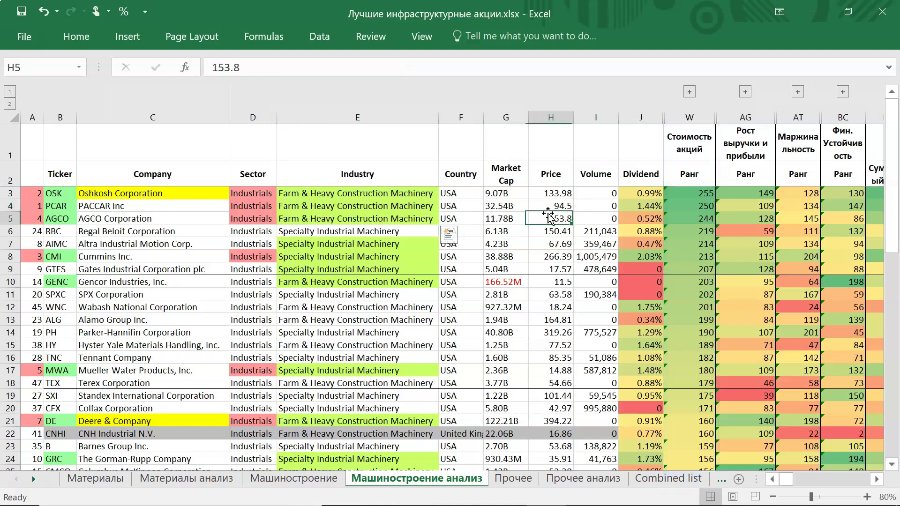
Step: Expand the Рост выручки и прибыли column group and select its columns X through AF
key(Right)
key(Right)
key(Right)
key(Right)
key(Right)
key(Right)
key(Right)
key(Right)
key(Right)
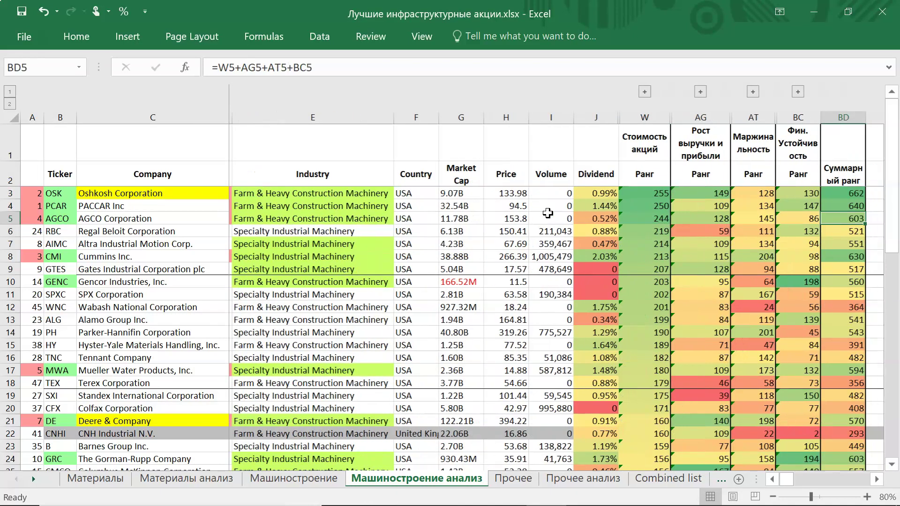
key(Right)
key(Right)
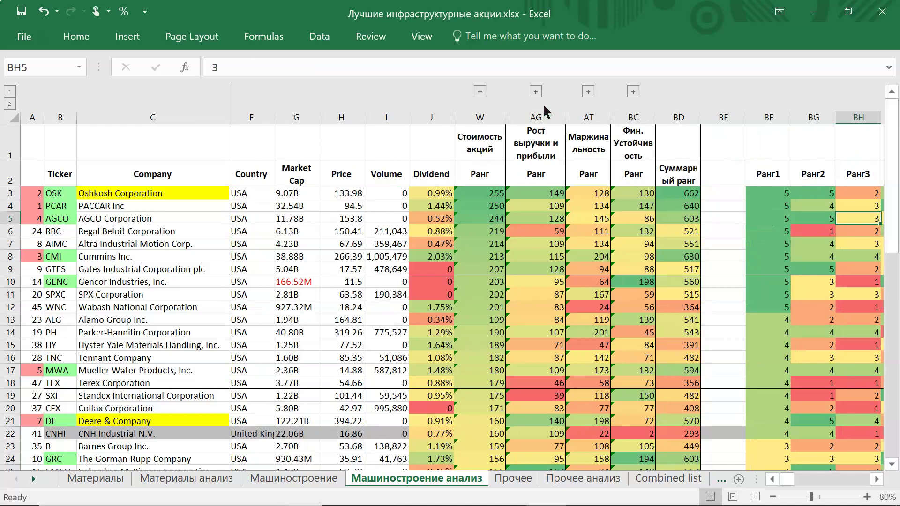
click(536, 91)
click(558, 200)
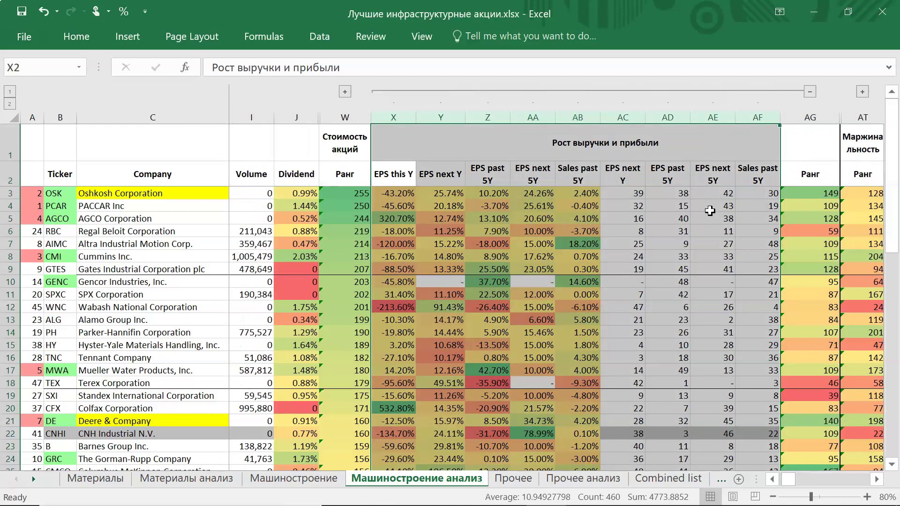
Step: Go through the growth column headers EPS this Y, EPS next Y, EPS past 5Y, EPS next 5Y and Sales past 5Y
click(710, 210)
drag(397, 180, 457, 176)
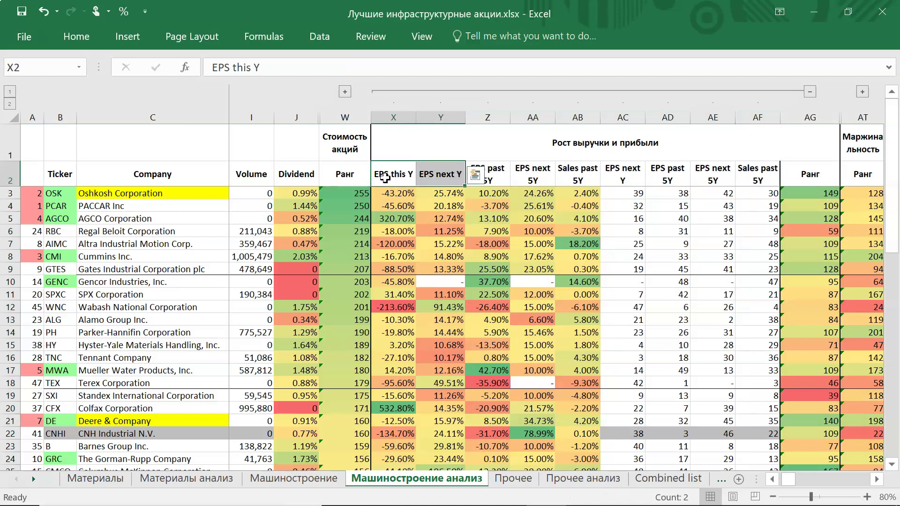
click(451, 177)
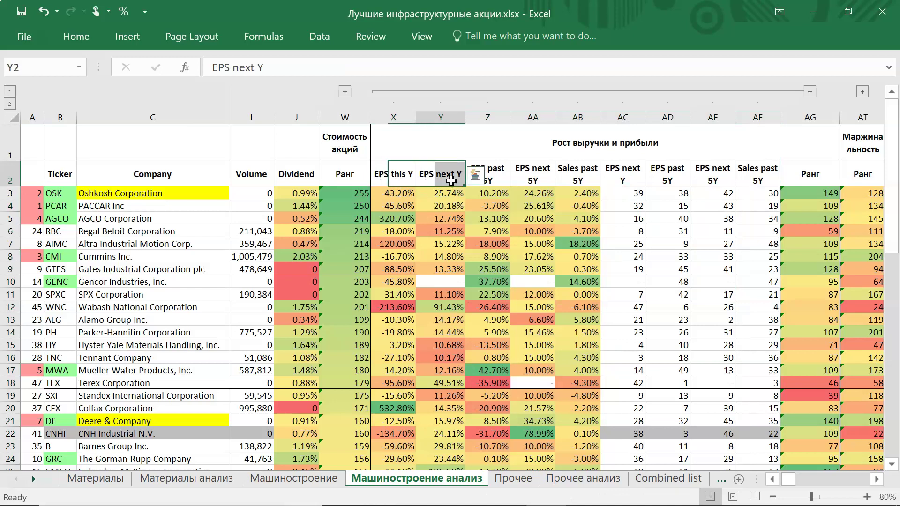
click(497, 180)
click(544, 180)
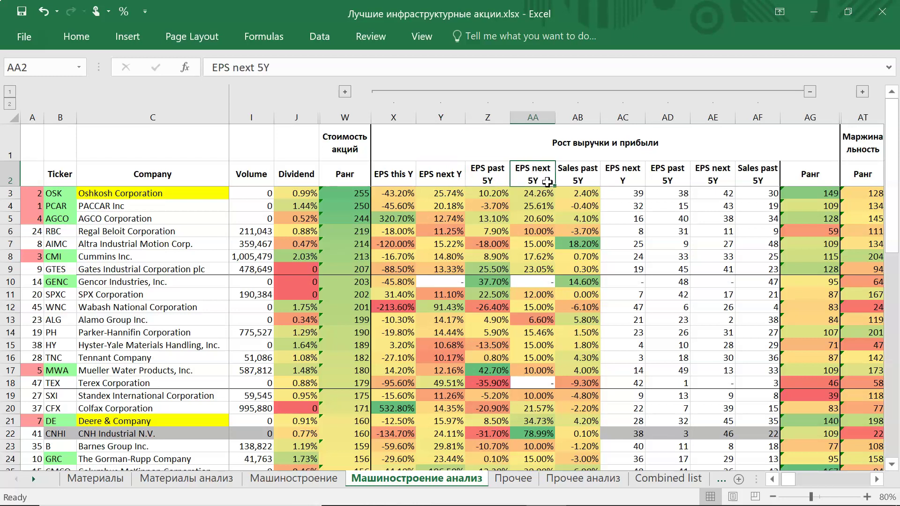
click(591, 181)
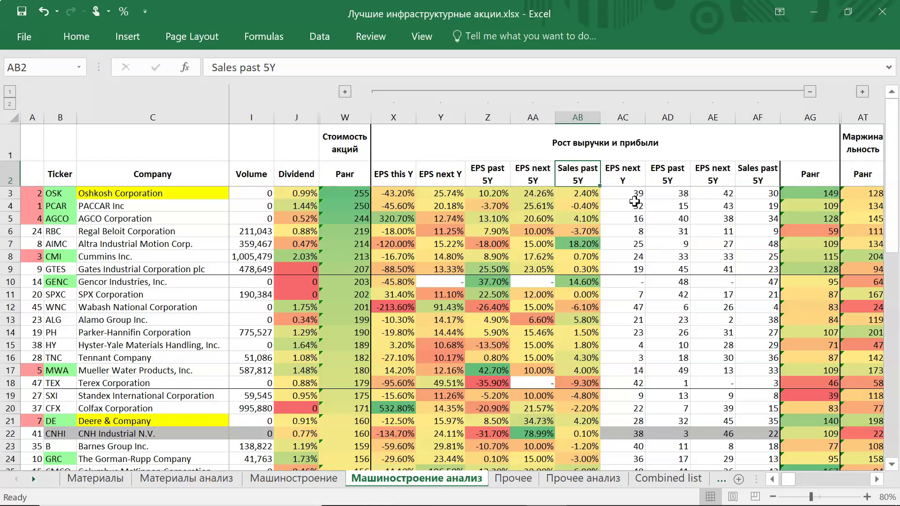
Step: Examine the growth scores in columns AC to AF and the missing values in the Gencor Industries row
drag(632, 189, 759, 396)
click(623, 282)
click(442, 284)
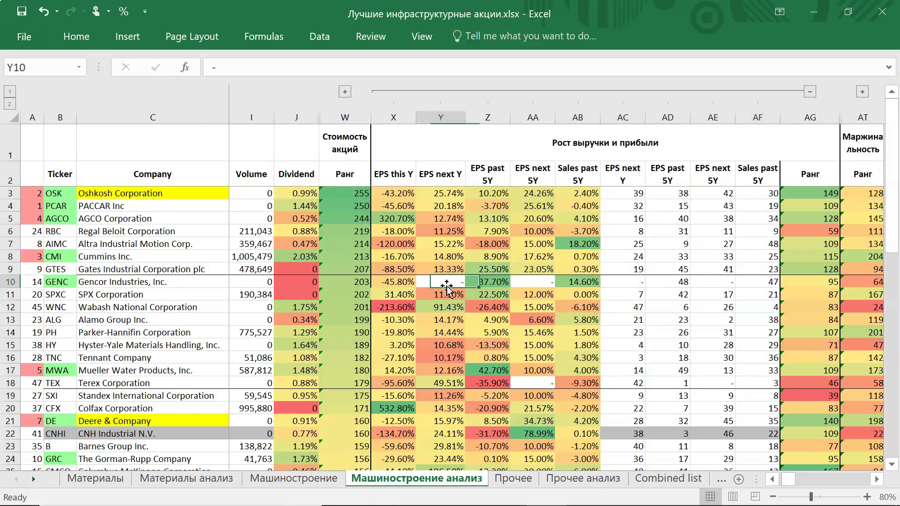
click(524, 280)
click(644, 279)
click(718, 286)
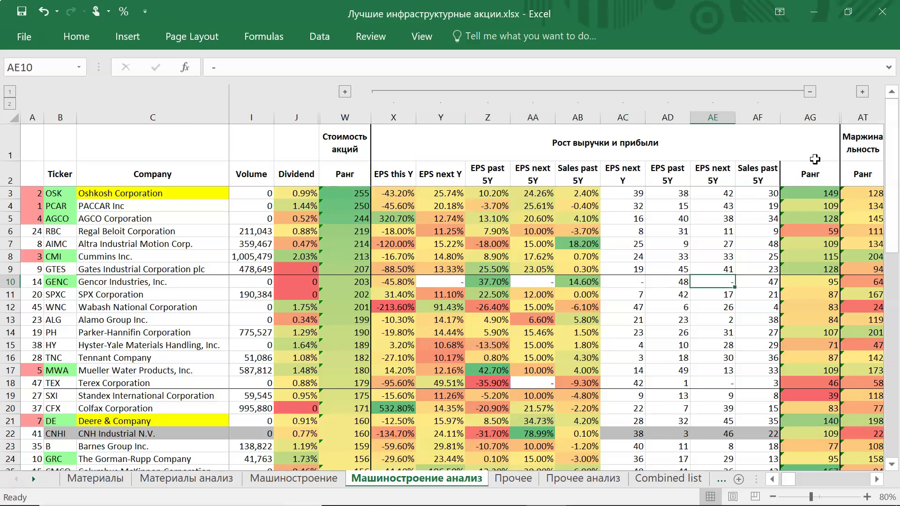
Step: Inspect the rank formula in cell AG3 and collapse the Рост выручки и прибыли column group
click(810, 118)
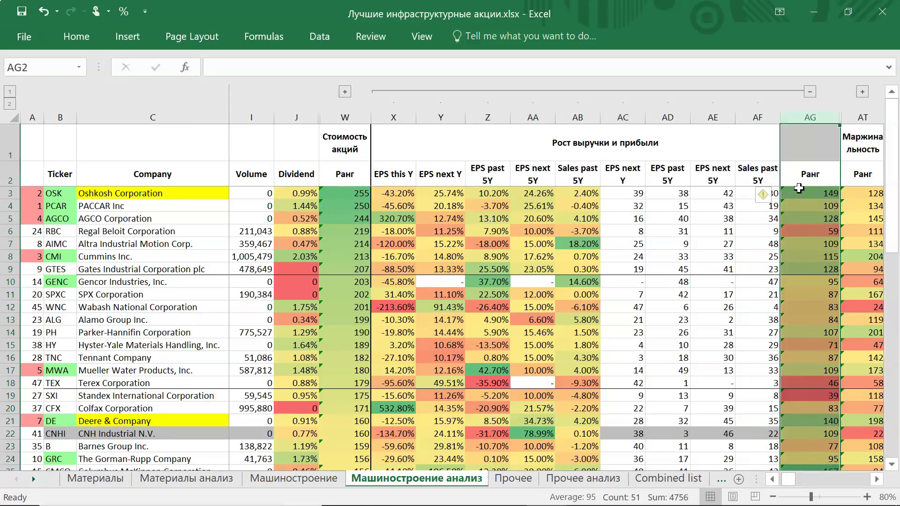
click(799, 188)
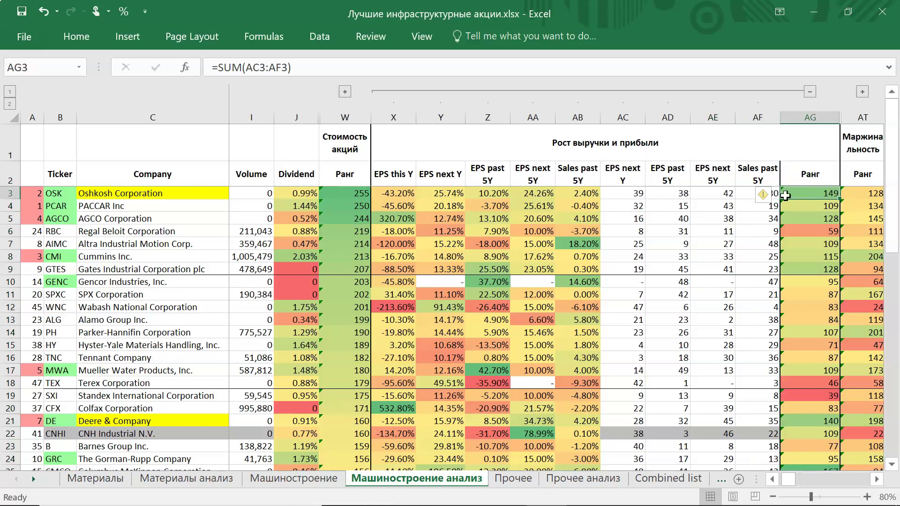
click(810, 91)
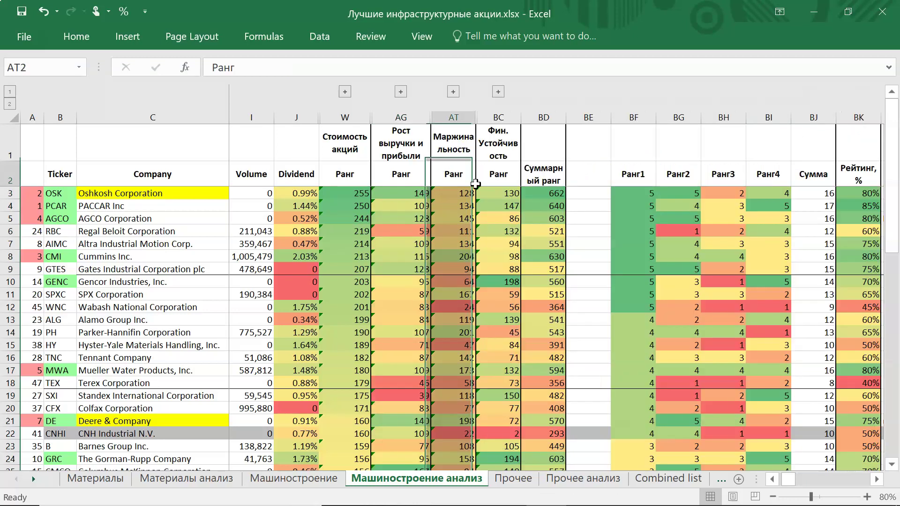
Step: Sort the company rows by column AG, the Рост выручки и прибыли rank, by values from largest to smallest
click(414, 118)
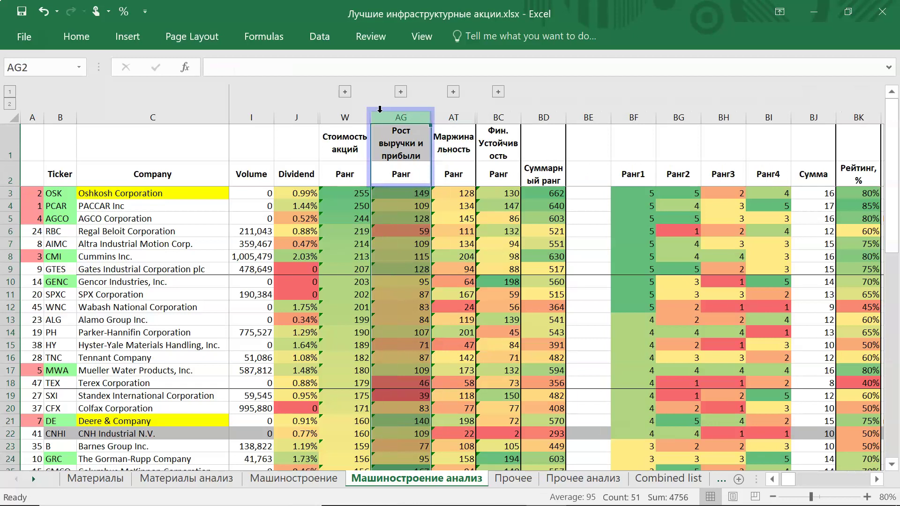
click(401, 117)
drag(10, 193, 37, 445)
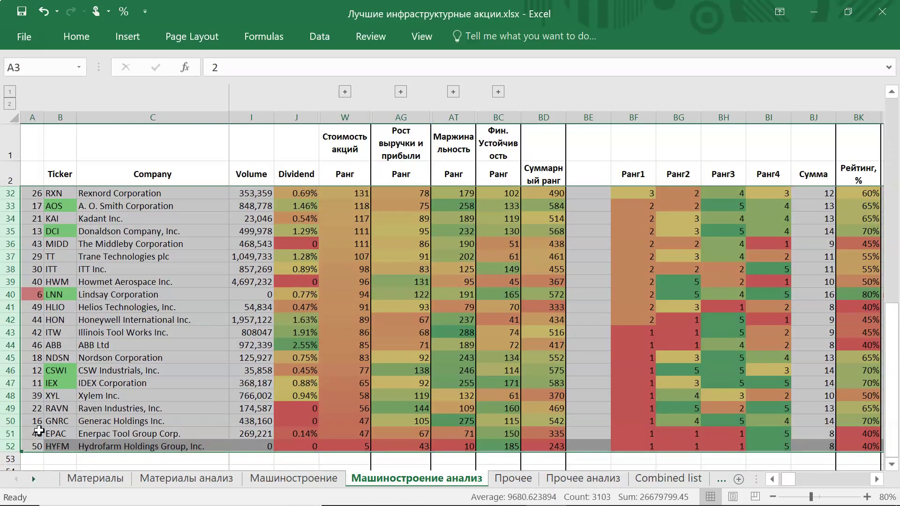
click(329, 36)
click(393, 85)
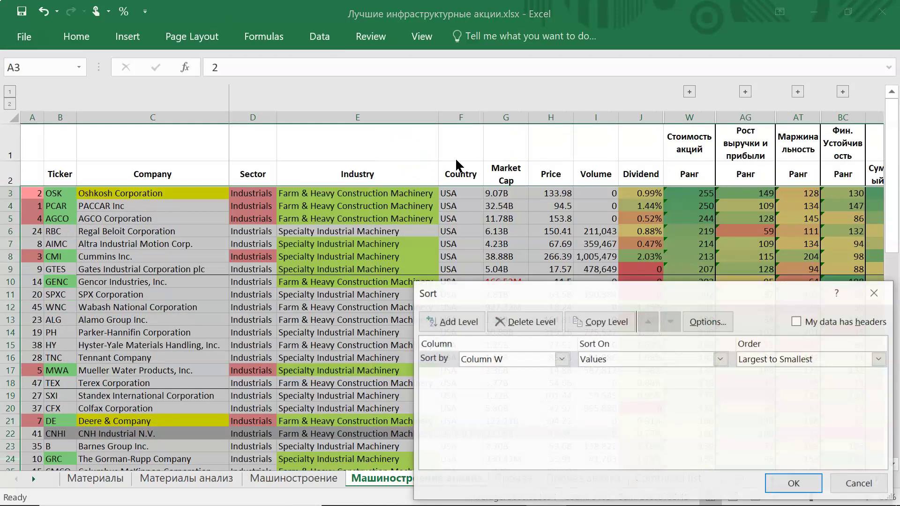
click(561, 359)
click(497, 323)
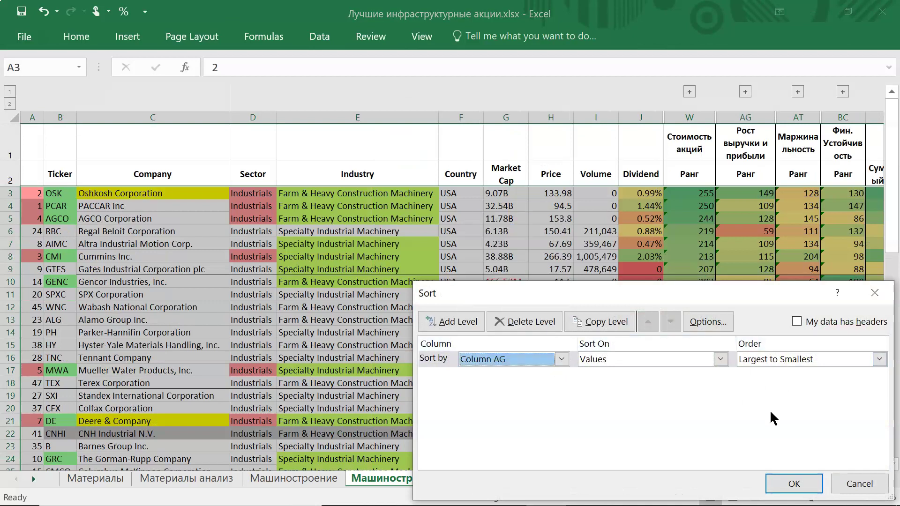
click(793, 483)
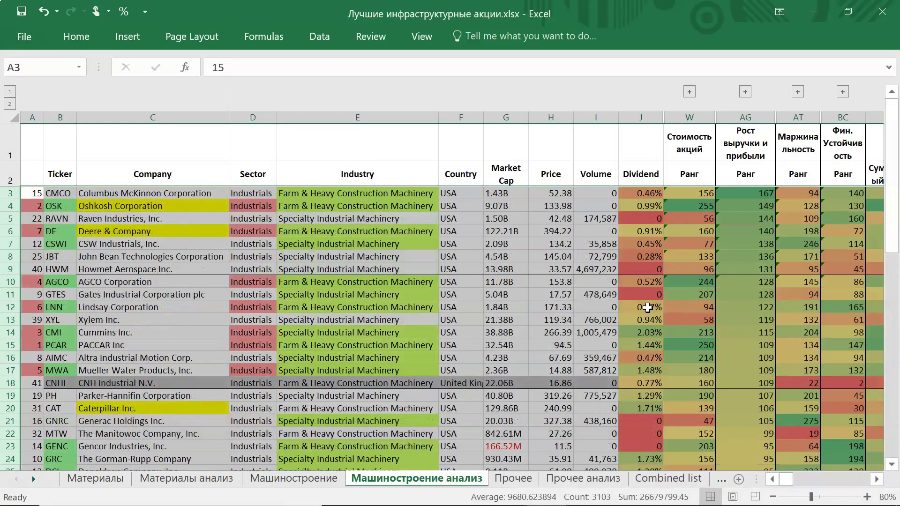
Step: Examine the summary rank, Ранг1 to Ранг4, Сумма and Рейтинг, % columns of the sorted companies
click(647, 307)
key(Right)
key(Right)
key(Right)
key(Right)
key(Right)
key(Right)
key(Right)
key(Right)
key(Right)
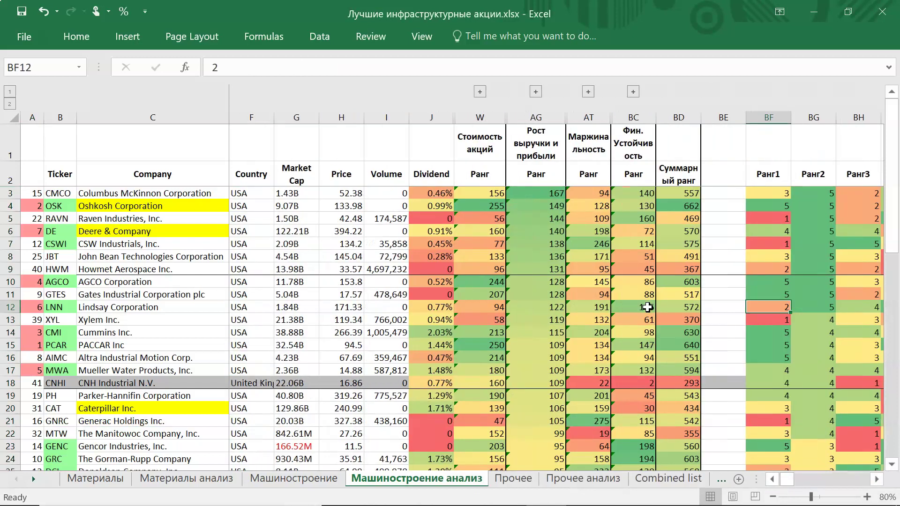
key(Right)
key(Right)
key(Right)
key(Right)
key(Right)
key(Right)
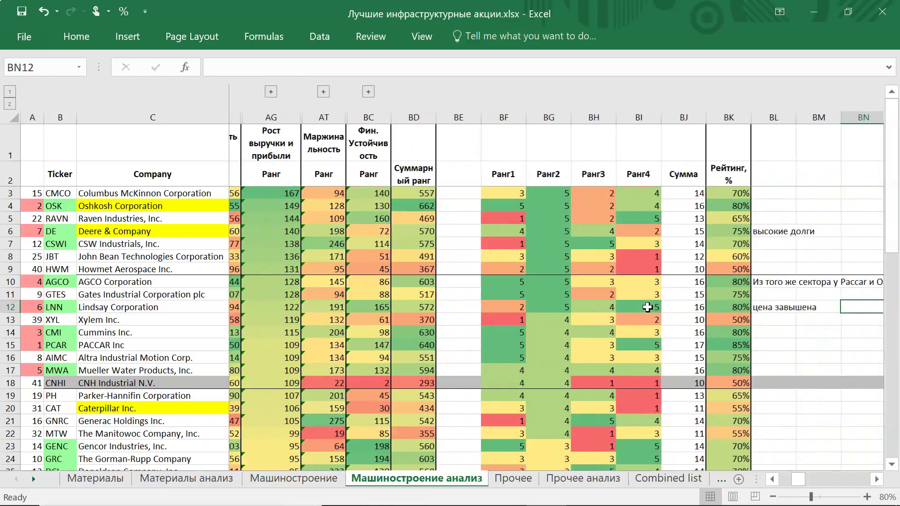
Step: Review the growth ranks in column AG for the leading companies, from Columbus McKinnon and Oshkosh to Deere & Company and CSW Industrials
click(309, 206)
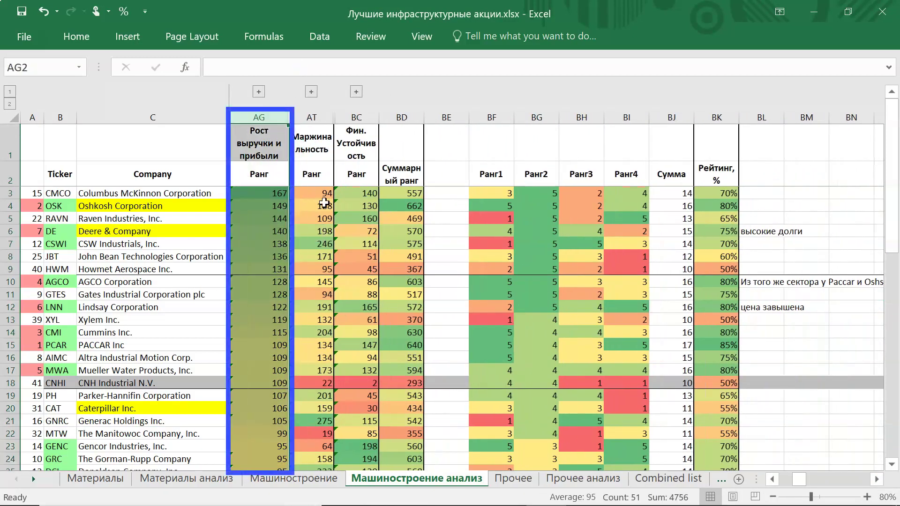
click(274, 191)
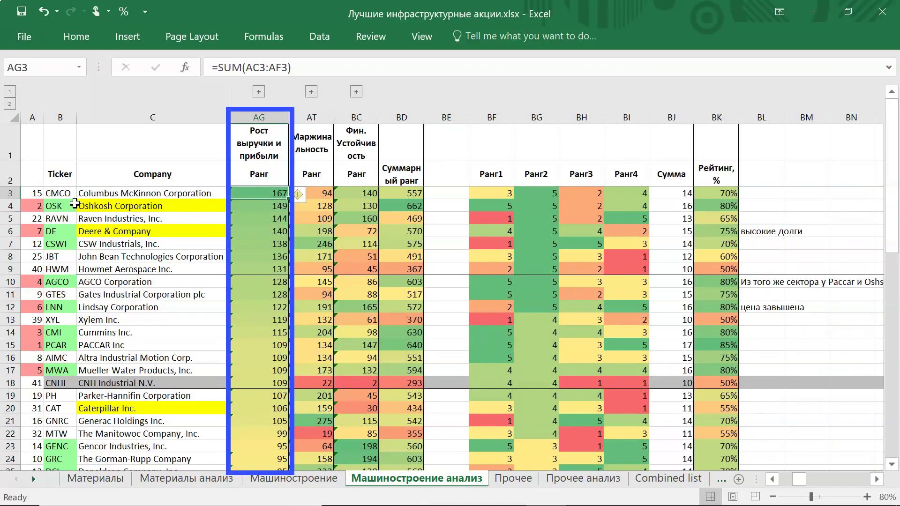
click(99, 195)
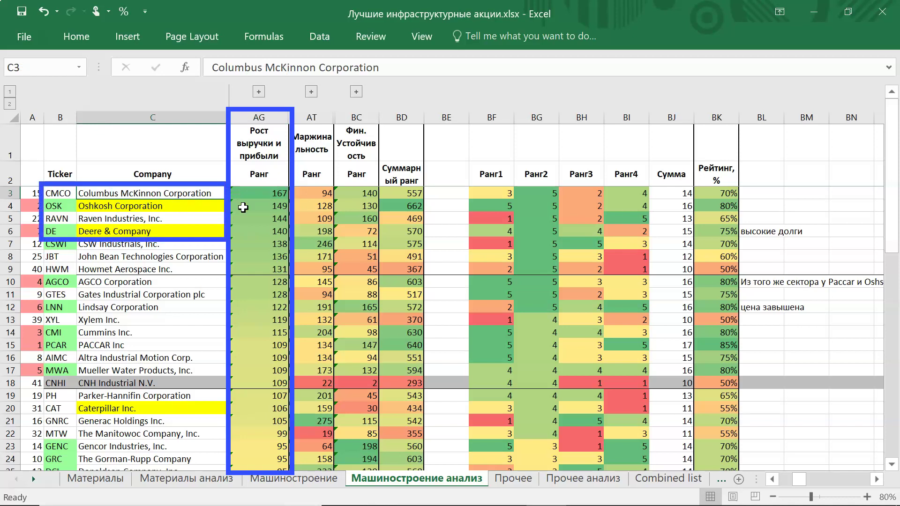
drag(262, 210, 257, 229)
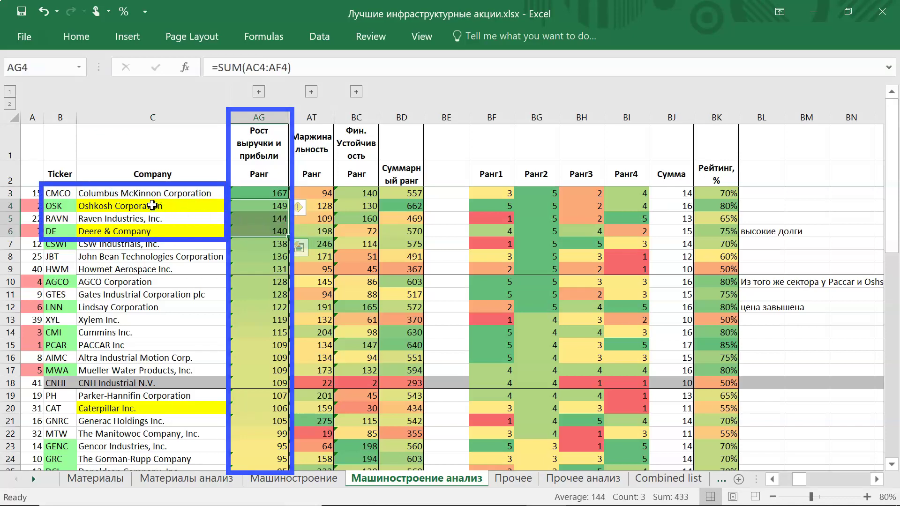
click(184, 219)
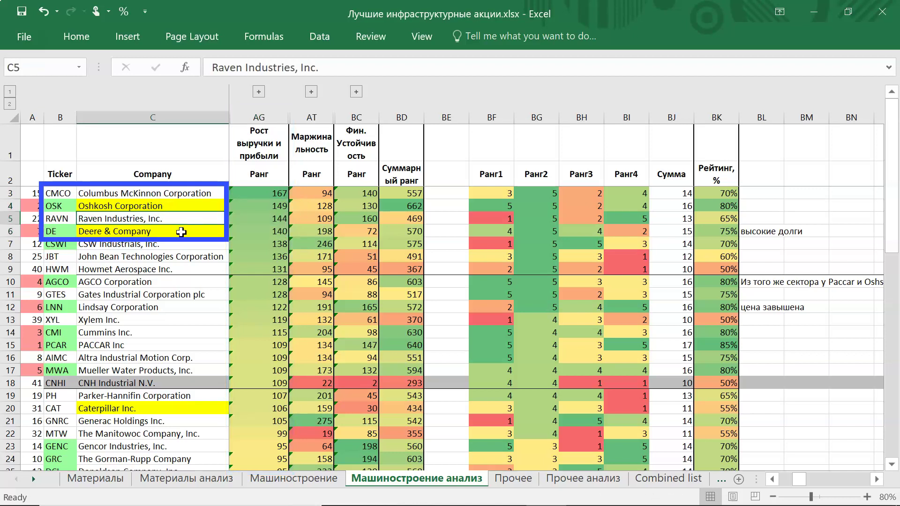
click(180, 232)
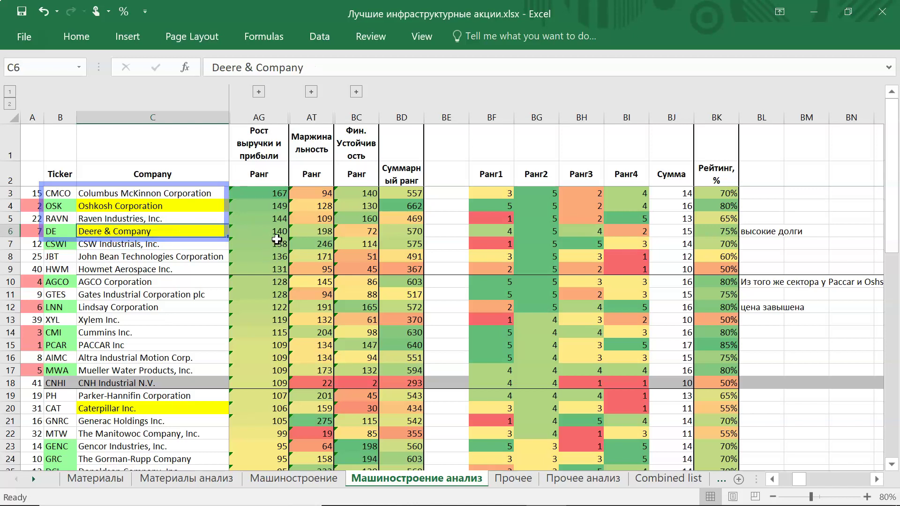
click(277, 242)
Step: Expand the Маржинальность column group and select its metric columns AH through AM
click(312, 92)
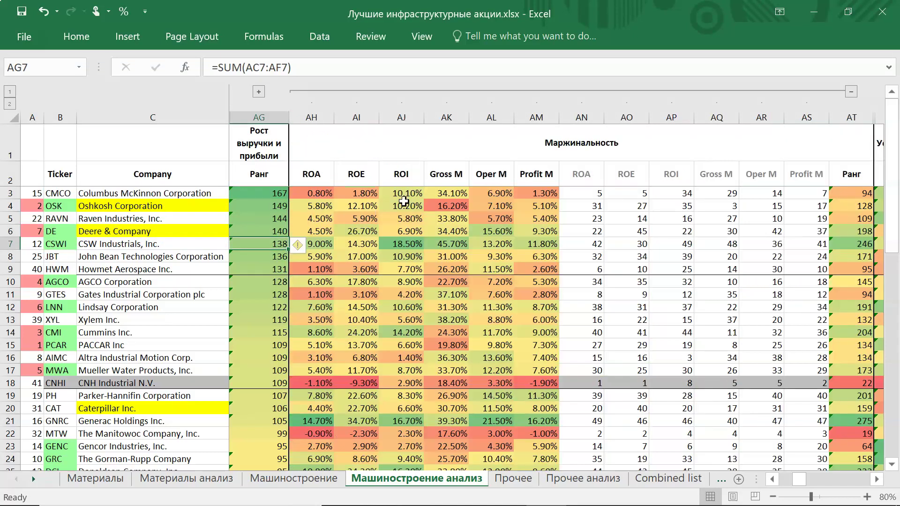
click(584, 239)
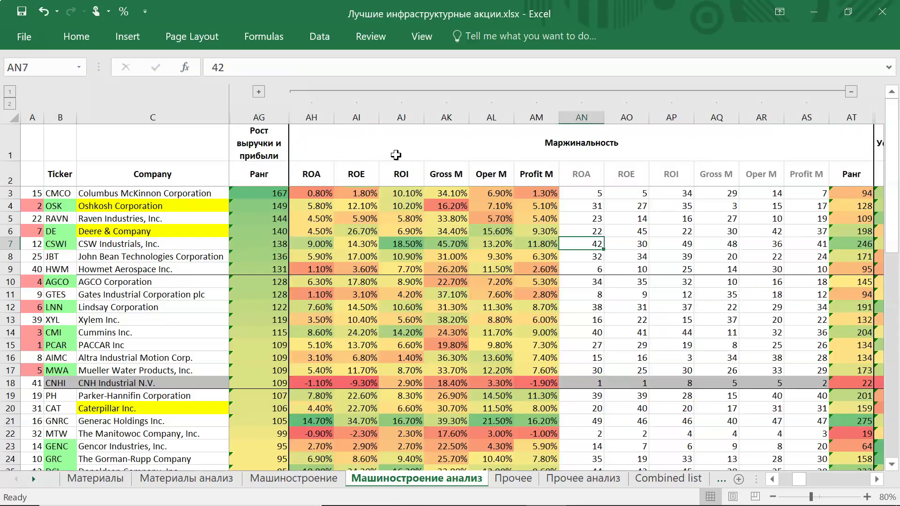
drag(312, 117, 546, 116)
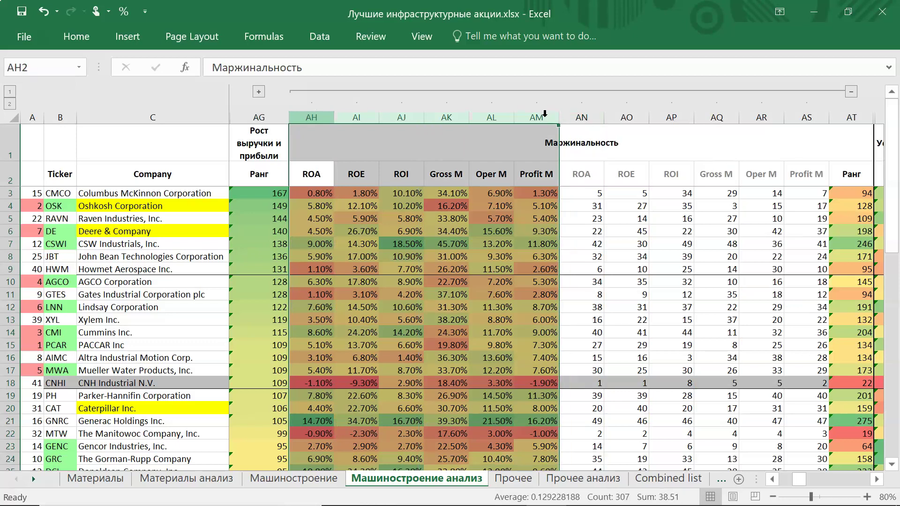
click(626, 241)
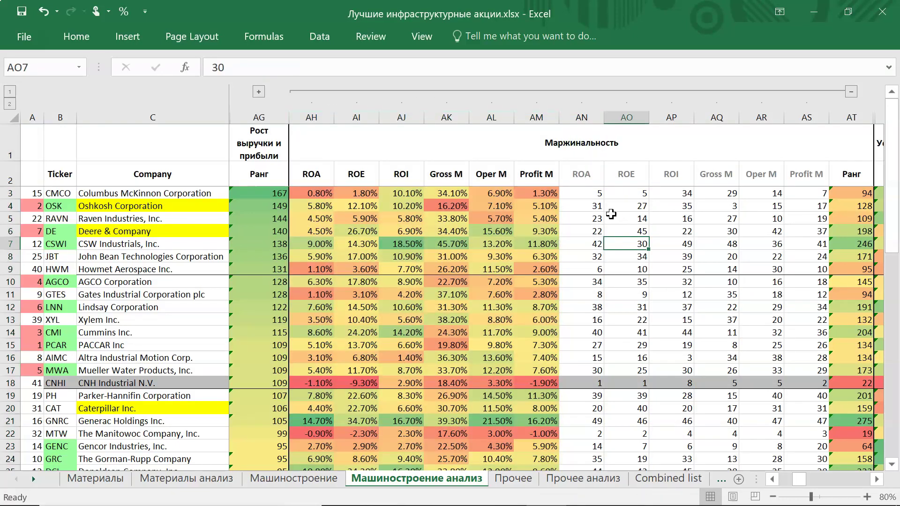
Step: Go through the profitability headers ROA, ROE and ROI and the margin headers Gross M, Oper M and Profit M
drag(324, 178, 398, 177)
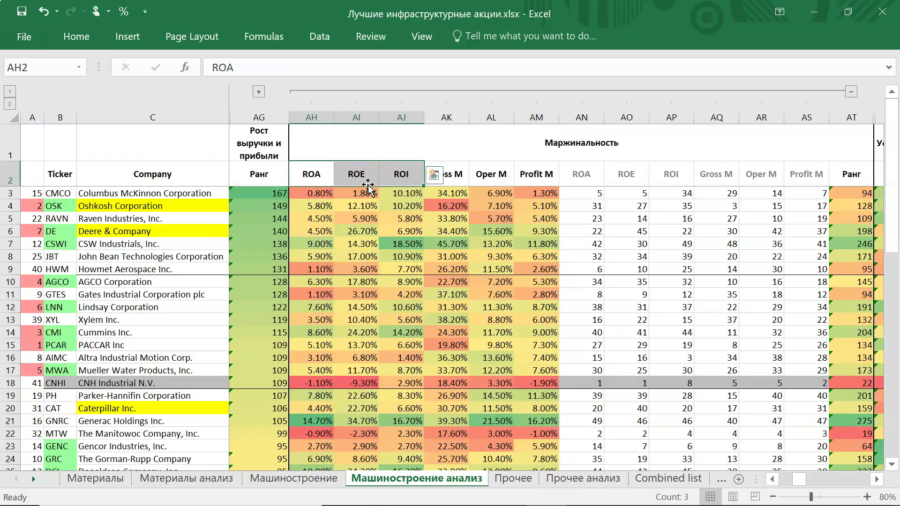
click(407, 179)
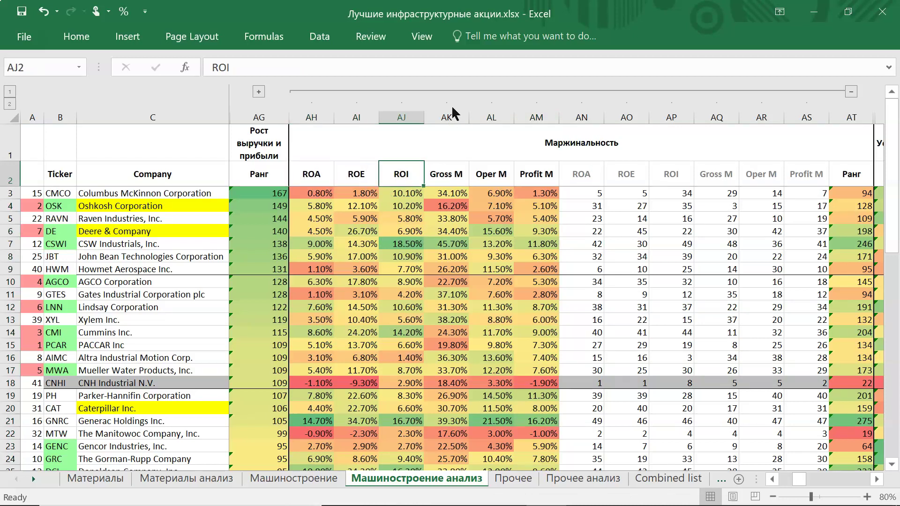
drag(452, 117, 526, 121)
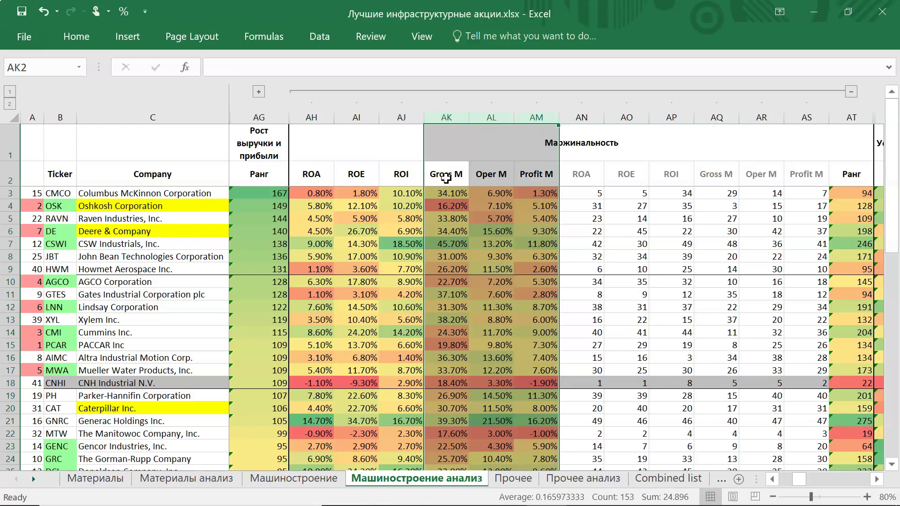
click(445, 177)
click(488, 177)
click(544, 177)
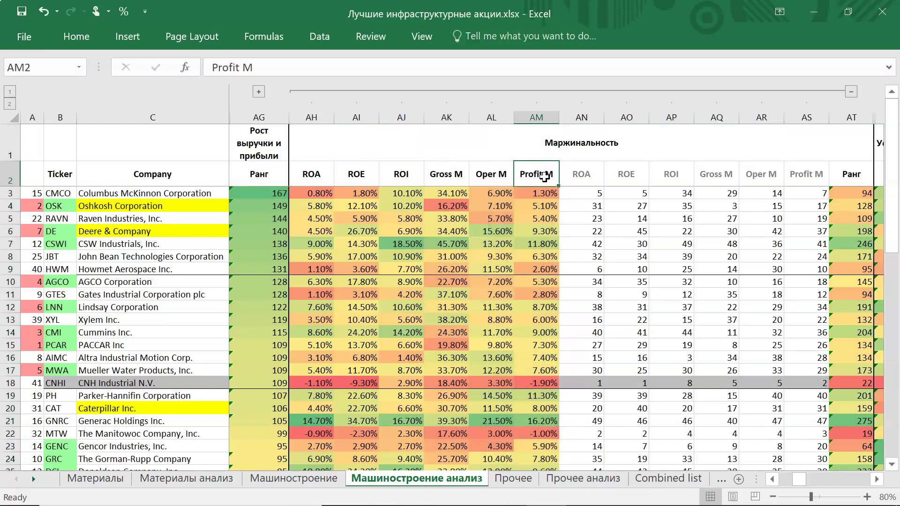
Step: Examine the margin scores in columns AN to AS and their Ранг column, and collapse the Маржинальность group
click(602, 206)
drag(592, 193, 791, 200)
click(849, 185)
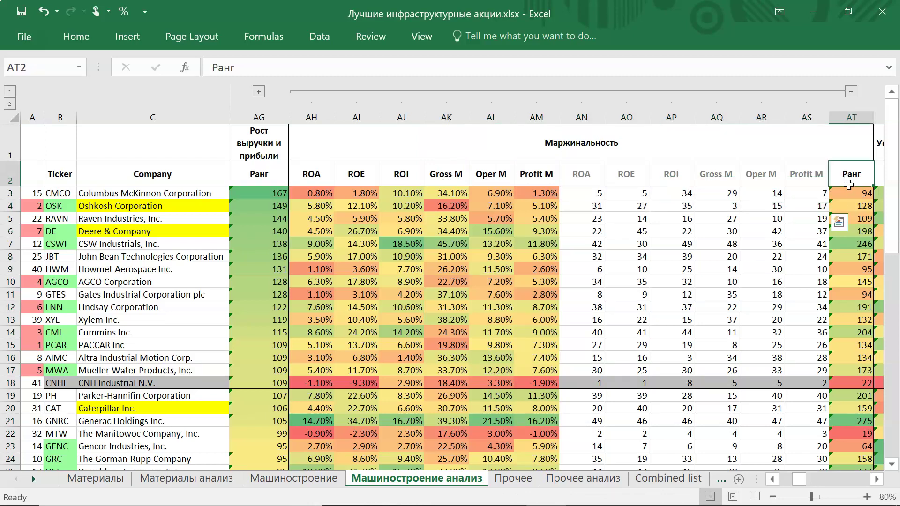
click(850, 93)
Step: Sort the company rows by column AT, the Маржинальность rank, by values from largest to smallest
drag(7, 198, 7, 448)
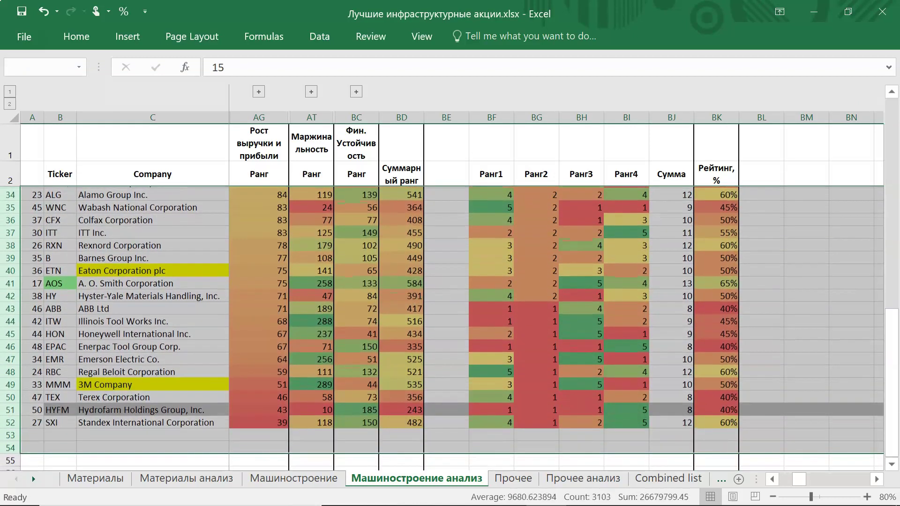
scroll(450, 318, up, 7)
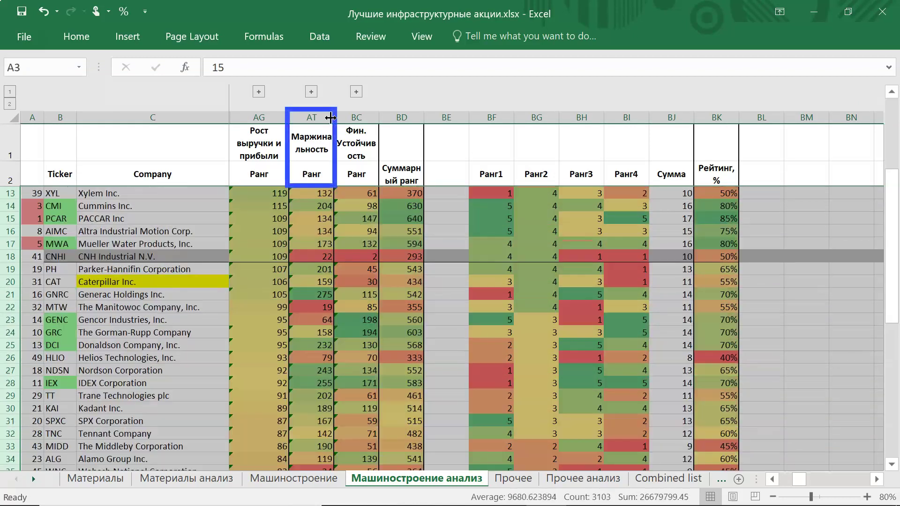
click(324, 36)
click(382, 92)
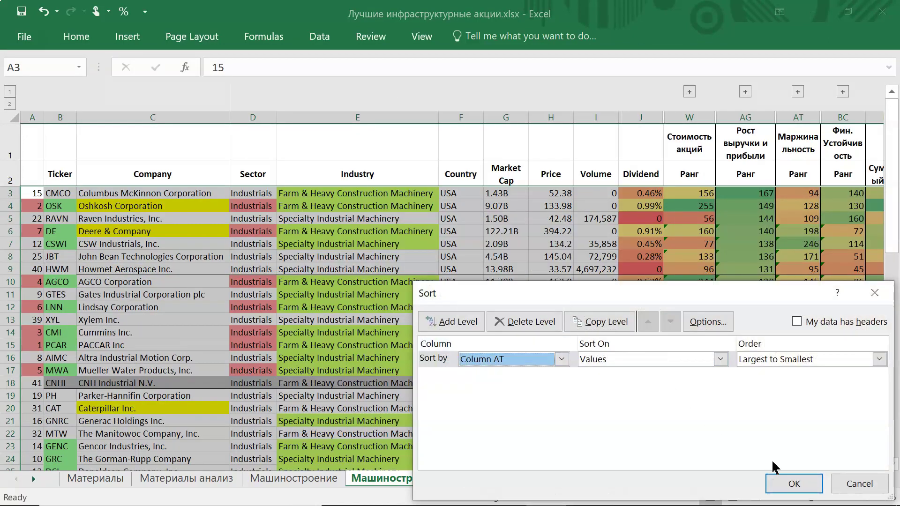
click(792, 483)
Step: Review the companies with the highest margin ranks in column AT, from 3M and Illinois Tool Works to CSW Industrials
key(Right)
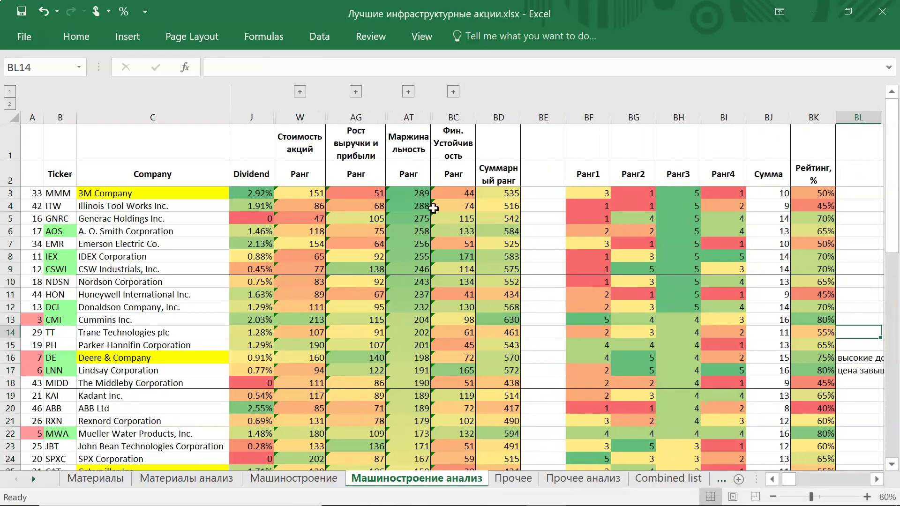
click(409, 117)
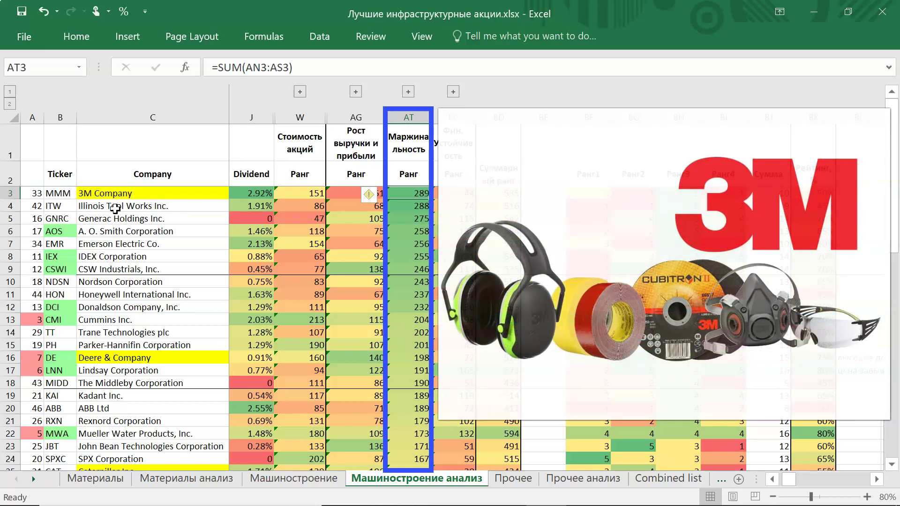
click(178, 206)
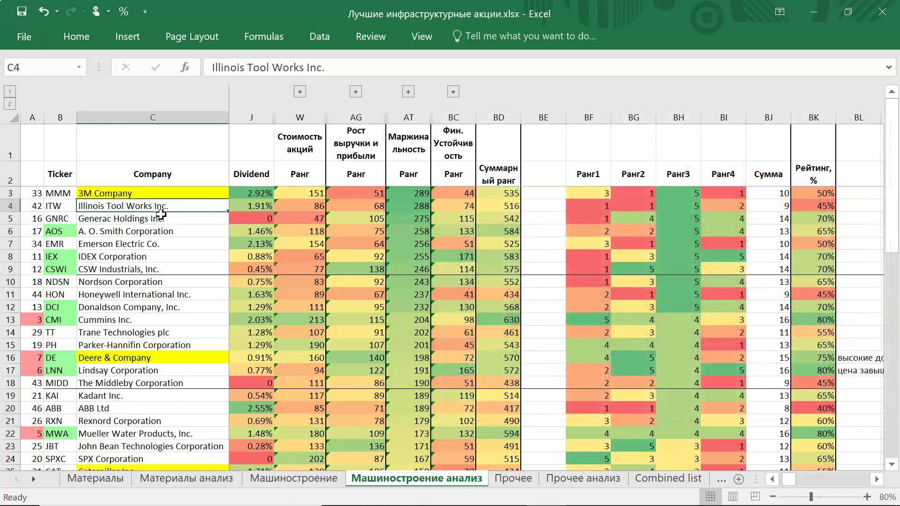
drag(161, 218, 153, 274)
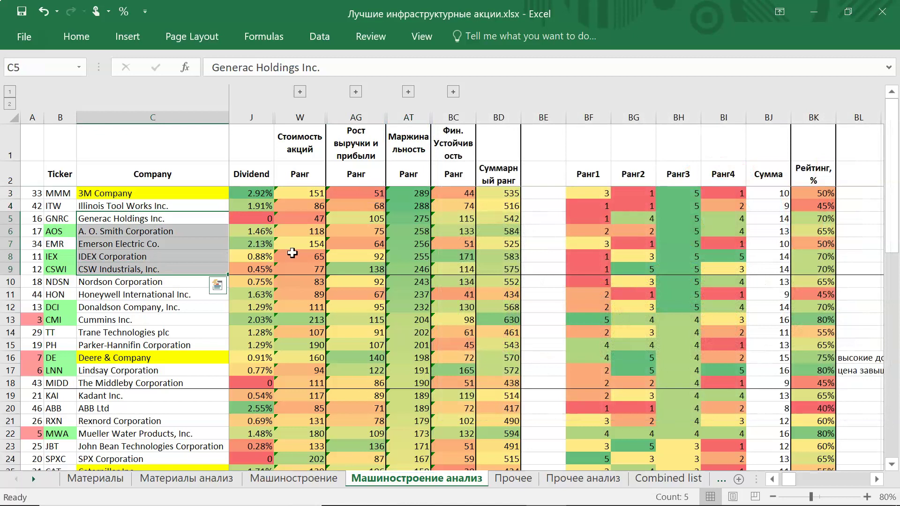
Step: Select the companies with the lowest margin ranks, Terex Corporation through Hydrofarm Holdings Group
scroll(279, 269, down, 12)
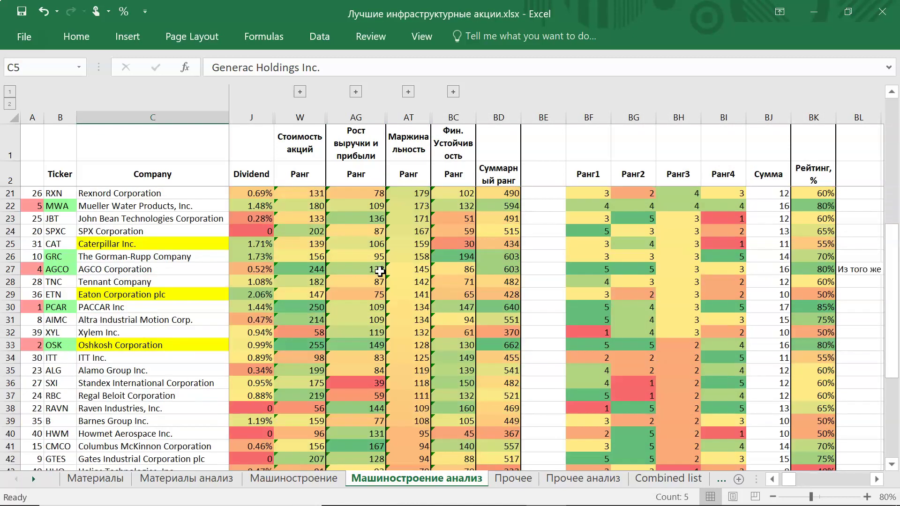
click(101, 320)
drag(101, 295, 100, 357)
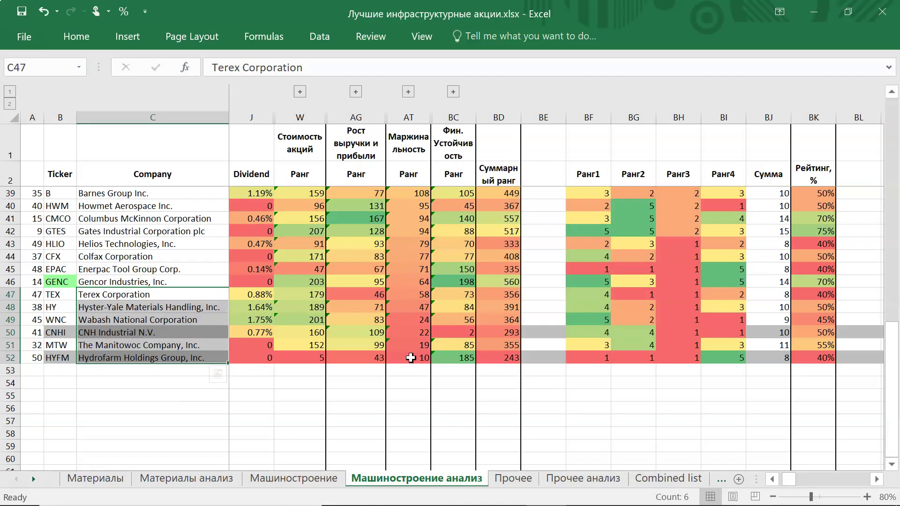
Step: Expand the Фин. Устойчивость column group and select its metric columns AU through AX
scroll(410, 358, up, 12)
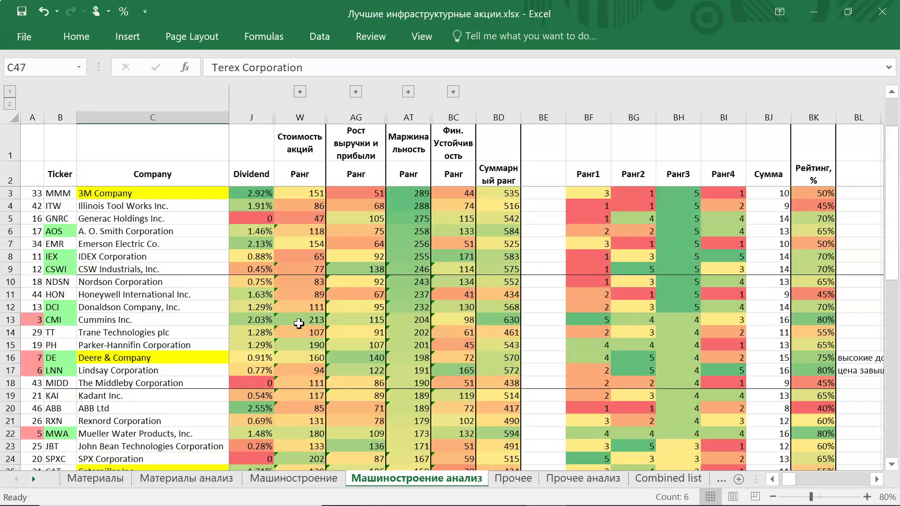
click(417, 231)
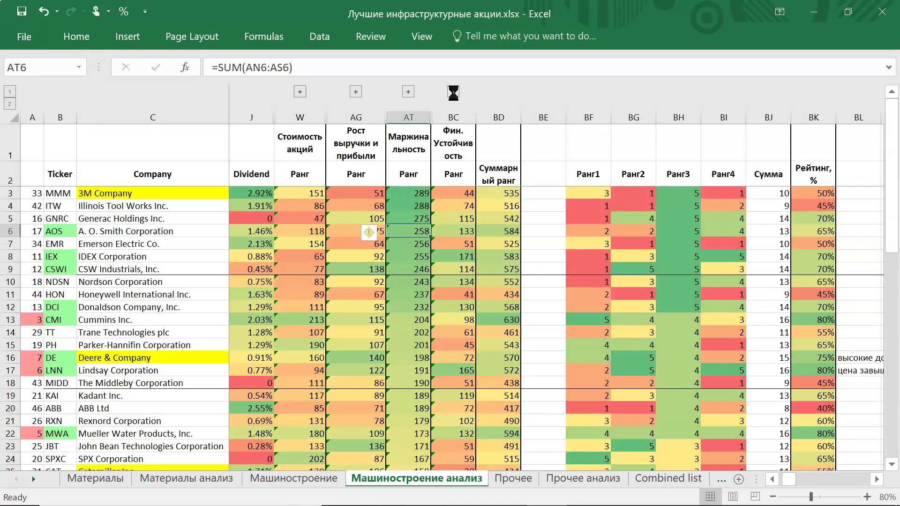
click(633, 215)
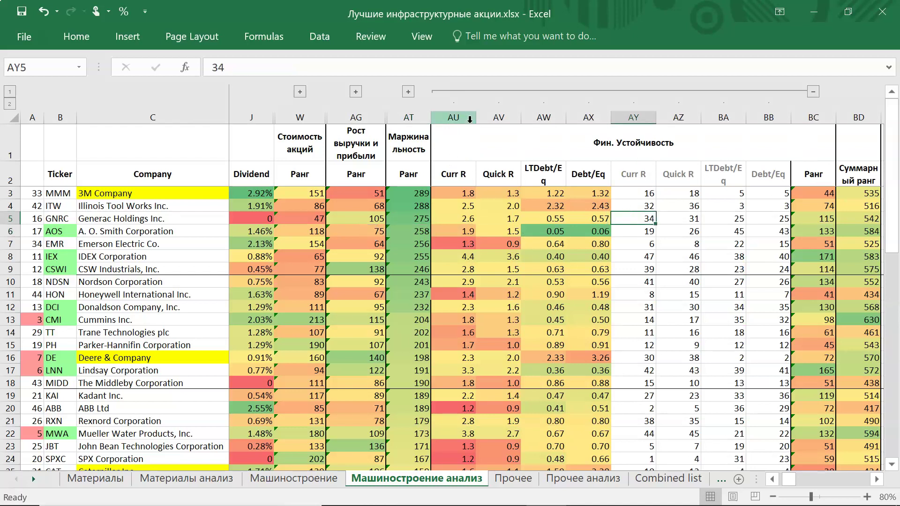
drag(463, 120, 596, 117)
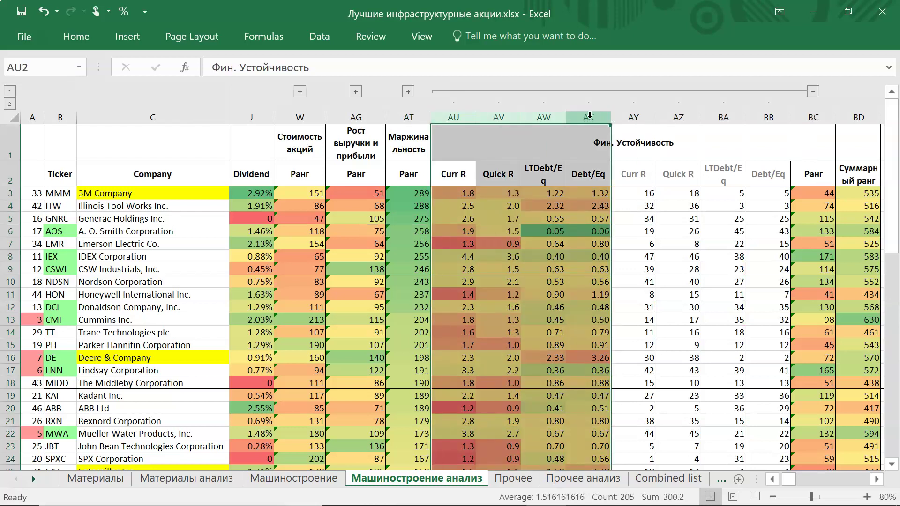
Step: Examine the debt ratio columns AW and AX, the stability rank formula in BC3, and the rank column BC
drag(450, 117, 584, 118)
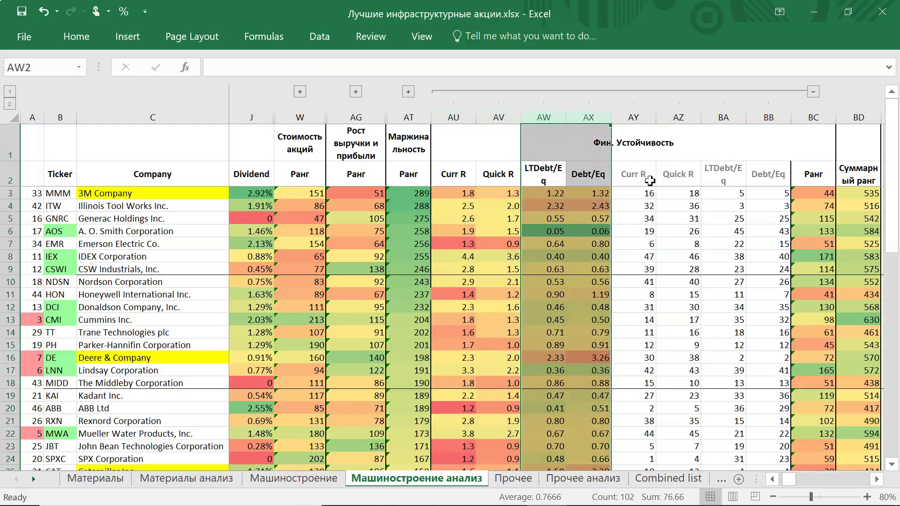
click(672, 217)
click(806, 192)
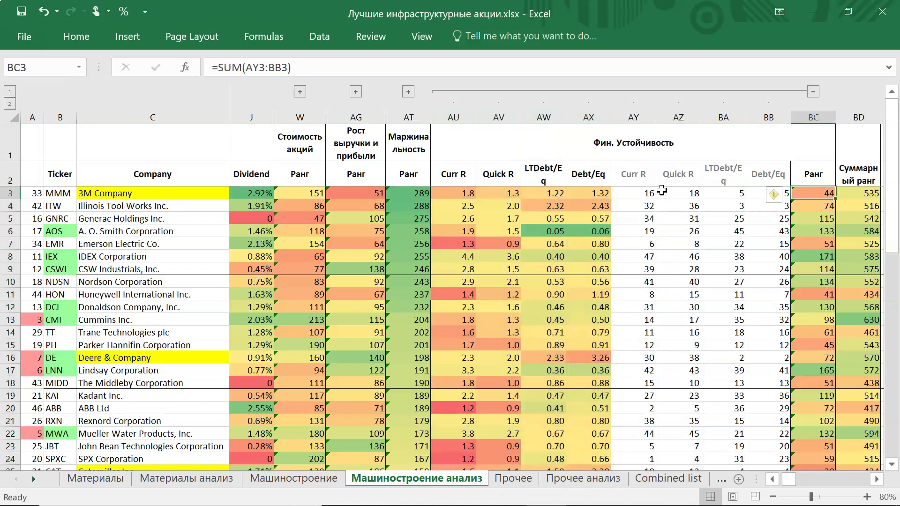
click(816, 117)
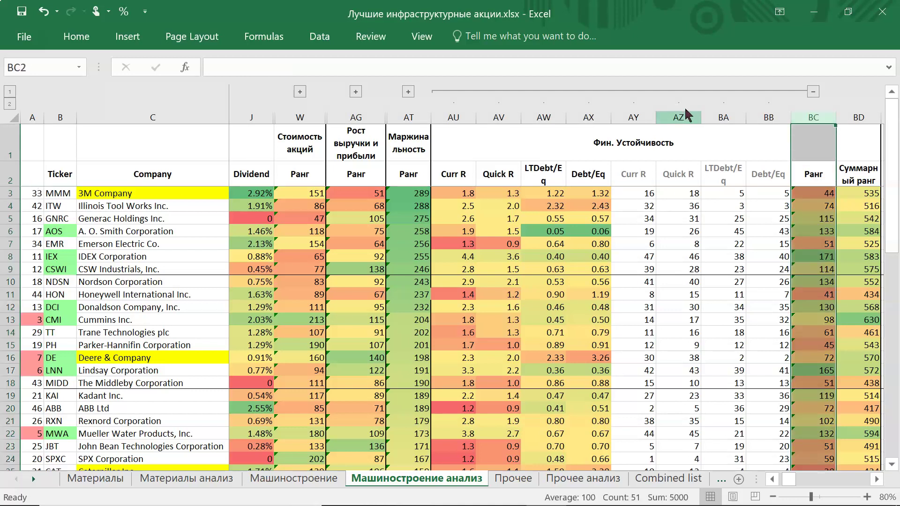
Step: Collapse the Фин. Устойчивость group and sort the company rows by column BC values from largest to smallest
click(813, 92)
mouse_move(11, 192)
mouse_down()
mouse_move(10, 468)
mouse_move(13, 430)
mouse_up()
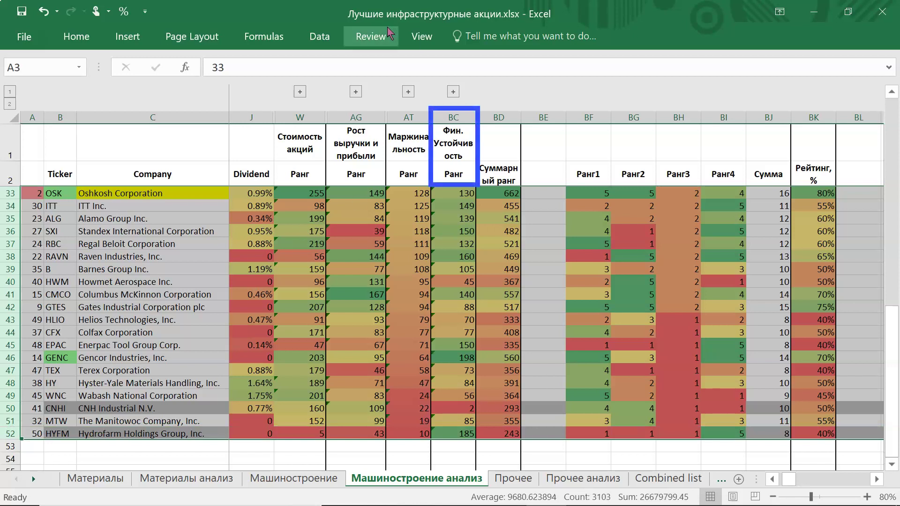
click(320, 36)
click(389, 97)
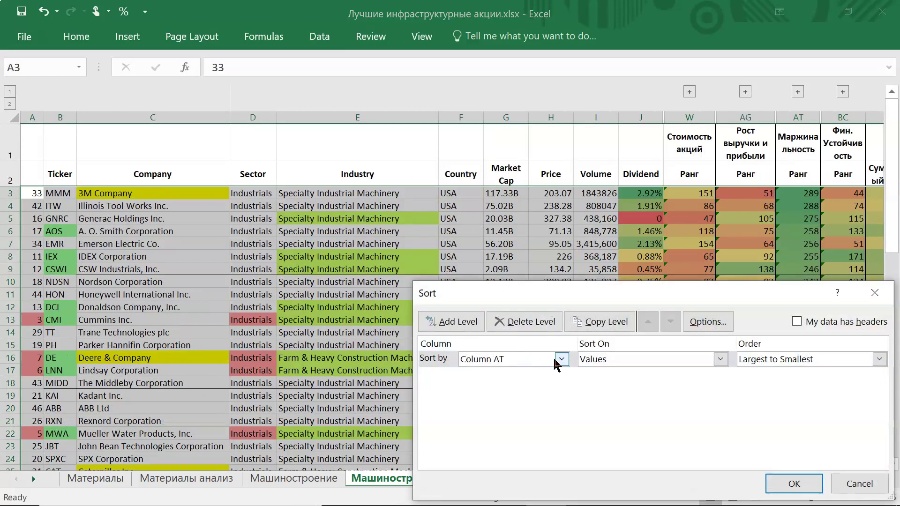
click(561, 359)
scroll(497, 234, down, 2)
click(483, 196)
click(793, 483)
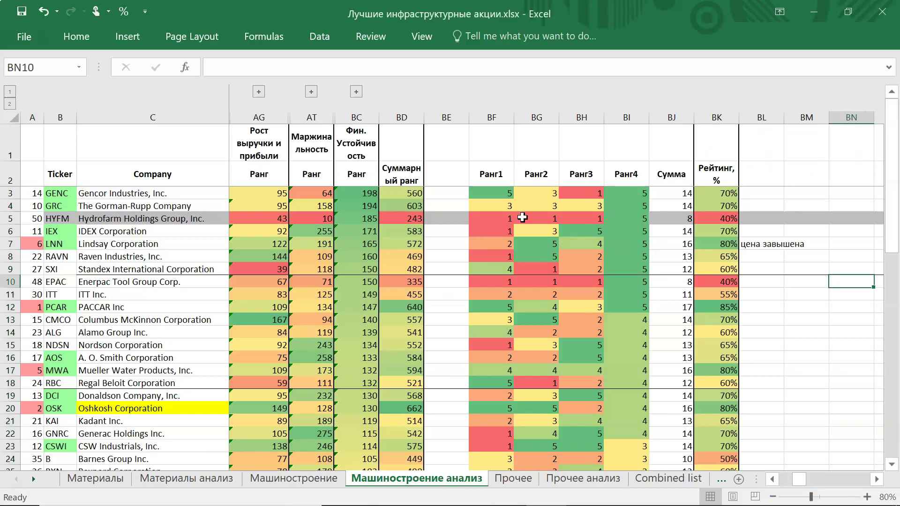
Step: Review the companies with the highest financial stability ranks: Gencor Industries, The Gorman-Rupp Company and IDEX Corporation
click(84, 193)
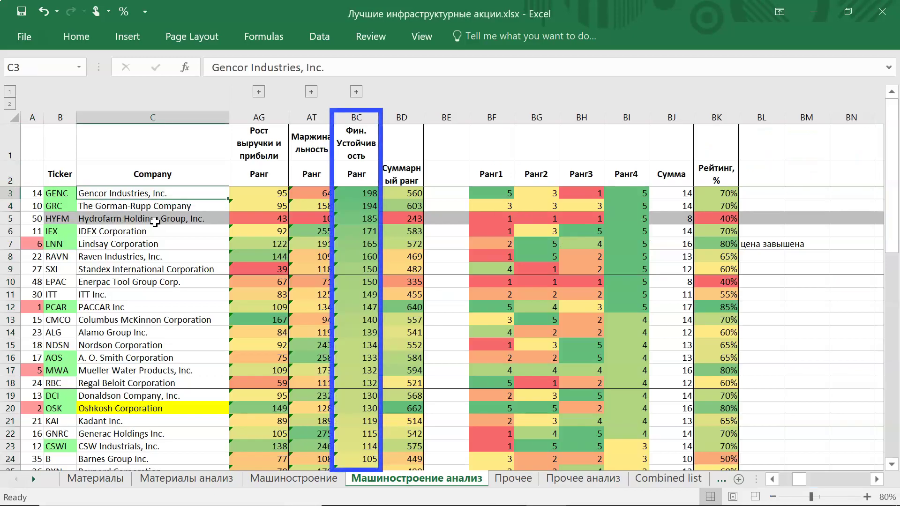
click(181, 207)
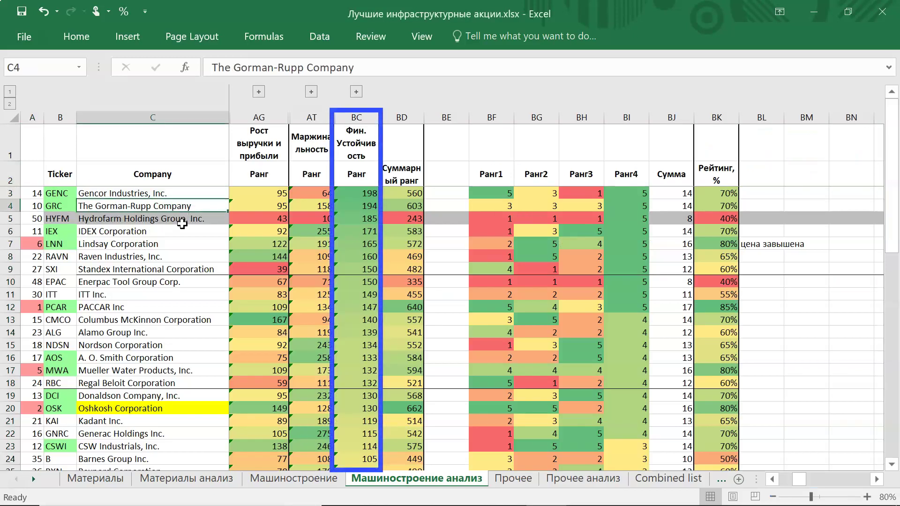
click(192, 228)
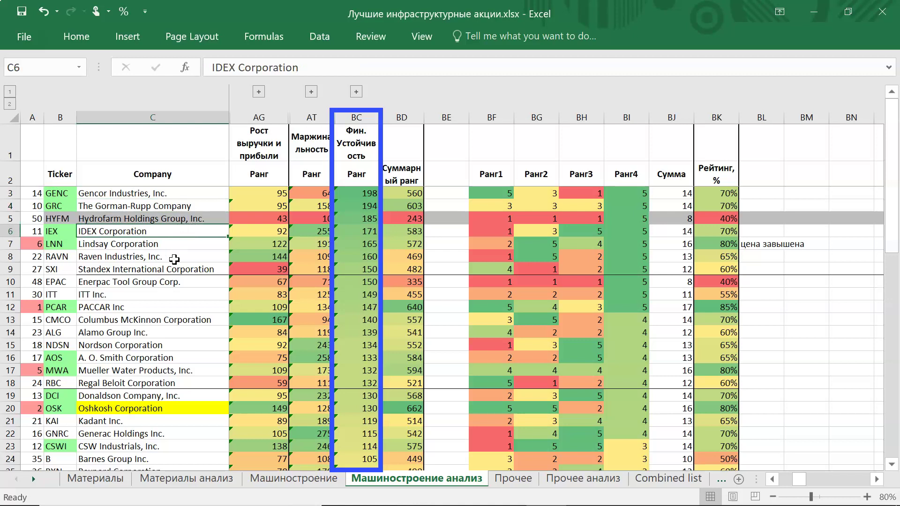
Step: Select the low-ranked companies 3M, Honeywell and Caterpillar near the end of the list in column C
scroll(174, 259, down, 12)
drag(155, 320, 154, 357)
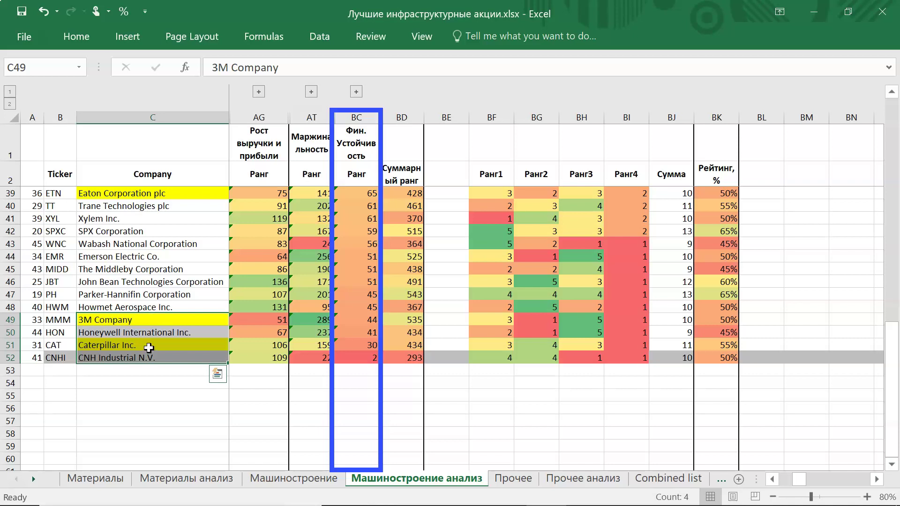
shift+click(149, 347)
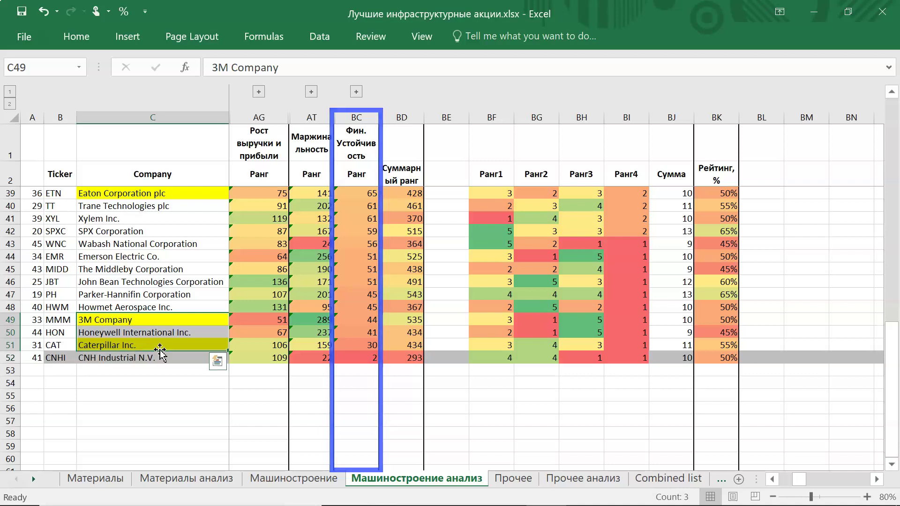
Step: Expand the Фин. Устойчивость column group and step through the Curr R values from 3M down to CNH Industrial
click(356, 91)
click(370, 320)
key(Down)
key(Down)
key(Down)
key(Down)
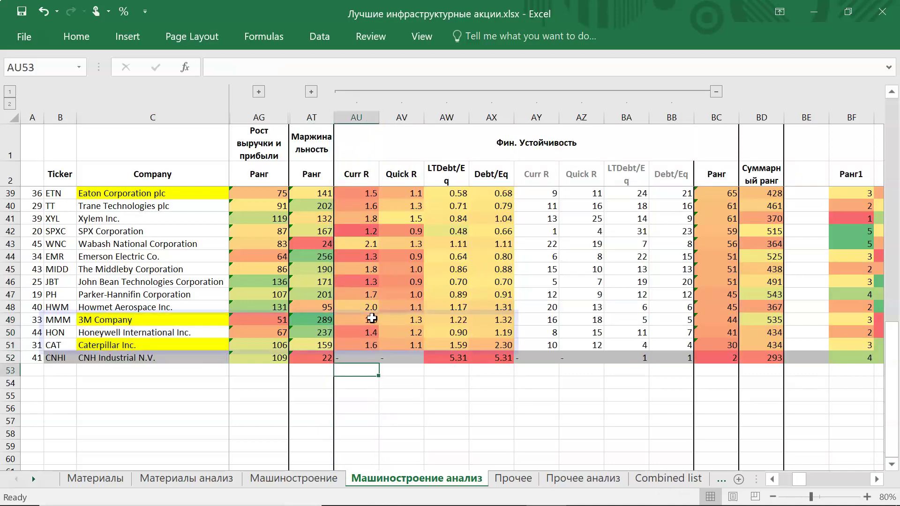
Step: Compare the Curr R and Quick R values of 3M and Caterpillar in rows 49 and 51
drag(372, 319, 406, 320)
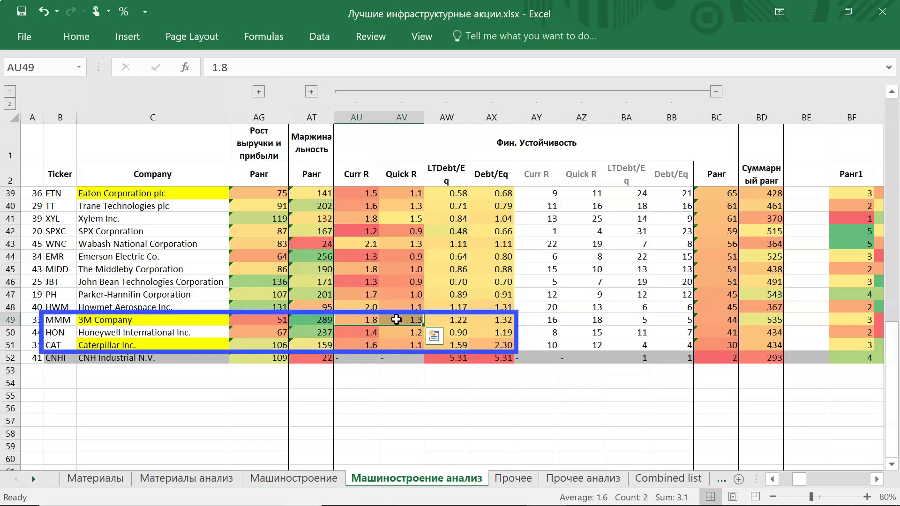
drag(359, 345, 406, 344)
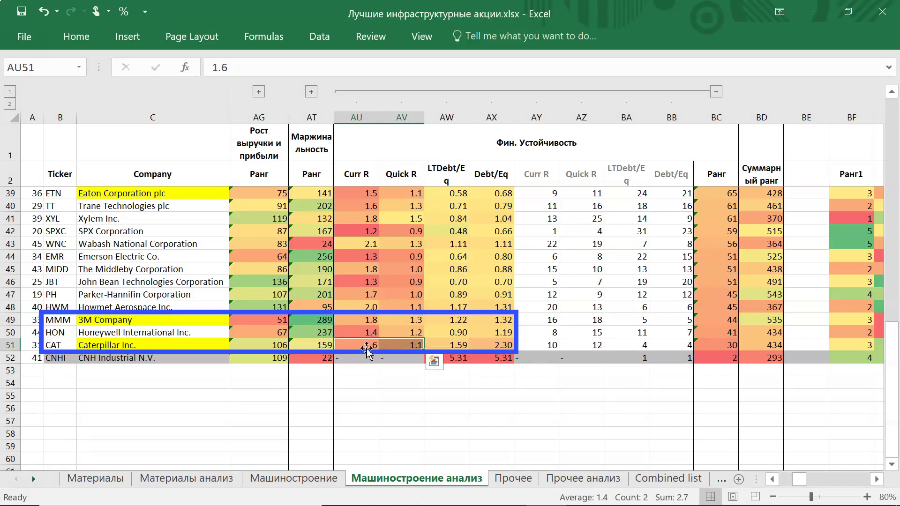
click(372, 320)
click(370, 345)
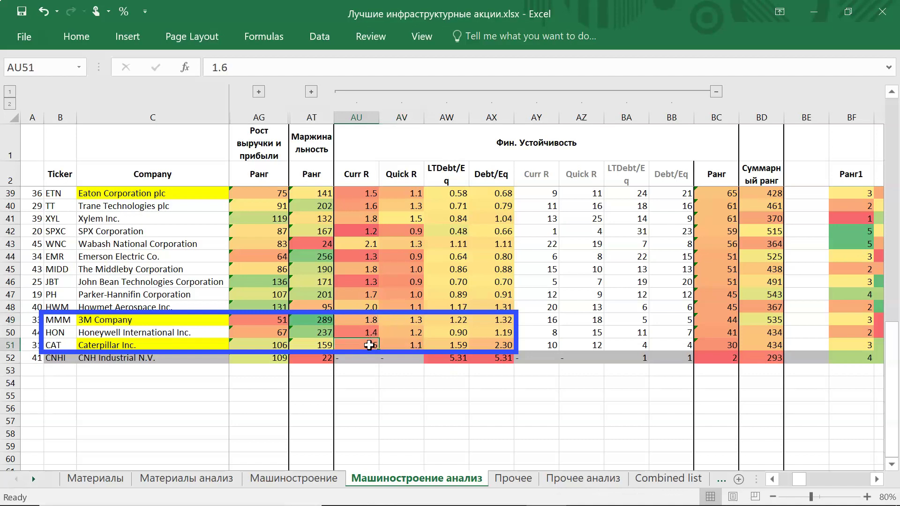
click(408, 323)
click(408, 347)
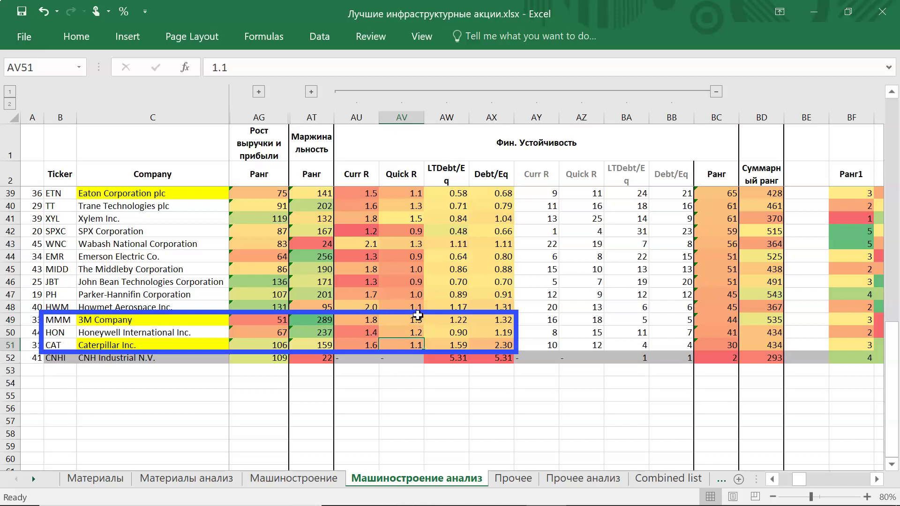
Step: Compare the LTDebt/Eq and Debt/Eq values of 3M and Caterpillar, and select all four stability ratios for each
drag(450, 320, 501, 321)
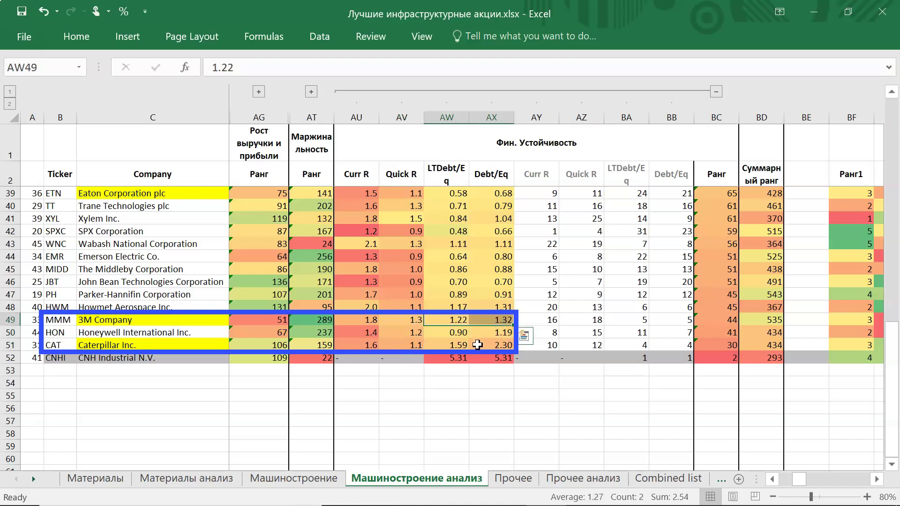
drag(449, 346, 491, 346)
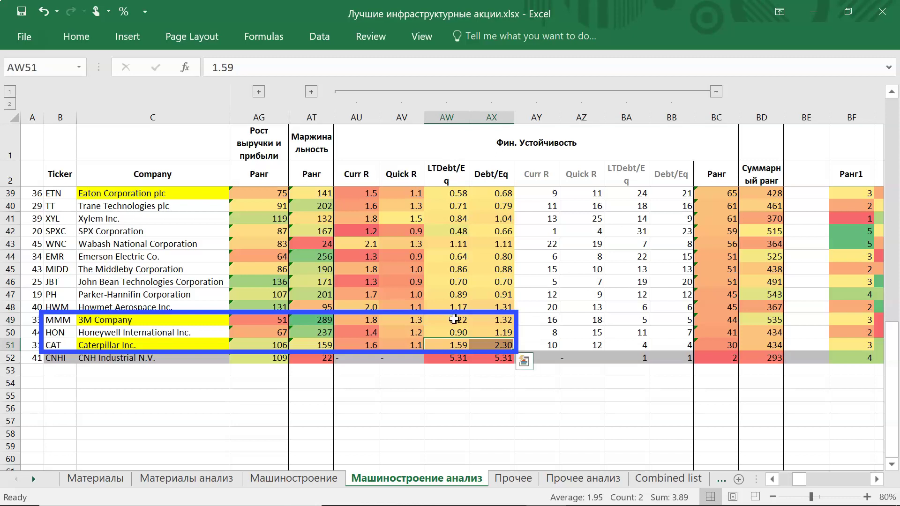
drag(353, 320, 502, 319)
drag(364, 343, 511, 344)
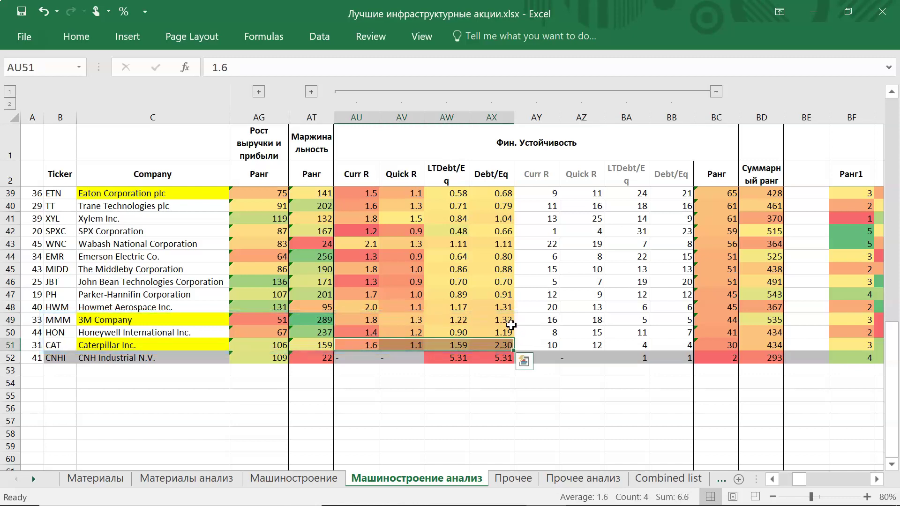
Step: Select the debt ratios AW3:AX5 of the three highest-ranked companies, and collapse the Фин. Устойчивость group
scroll(703, 254, up, 12)
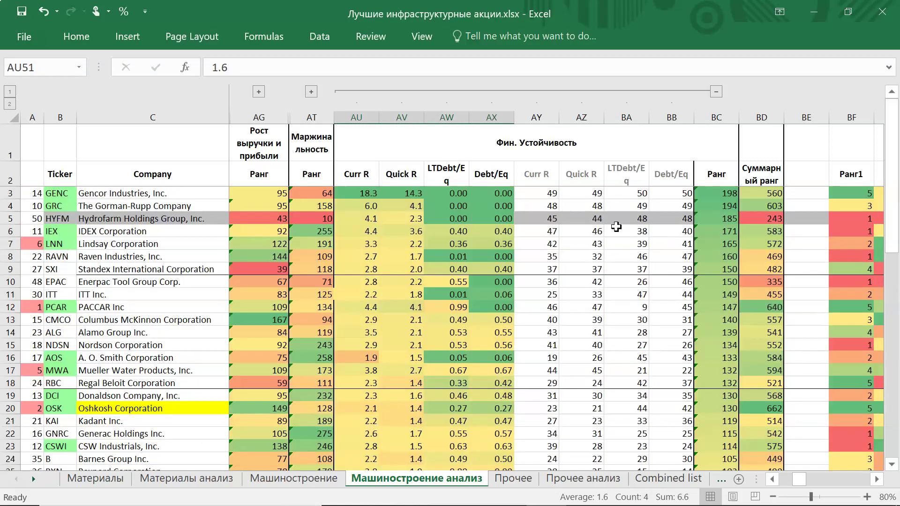
drag(468, 194, 499, 219)
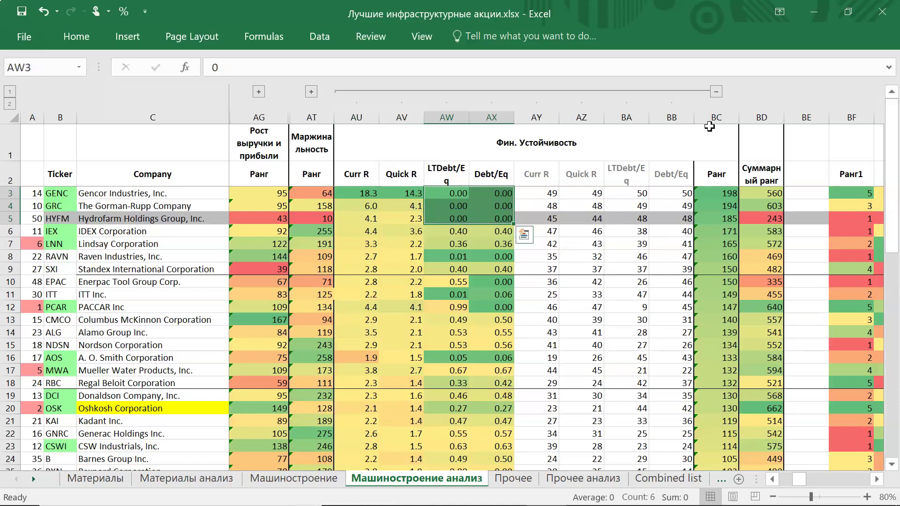
click(716, 92)
Step: Examine the Суммарный ранг column BD and the formula in BD3 that adds the four ranks, leaving it unedited
scroll(442, 124, left, 3)
click(543, 117)
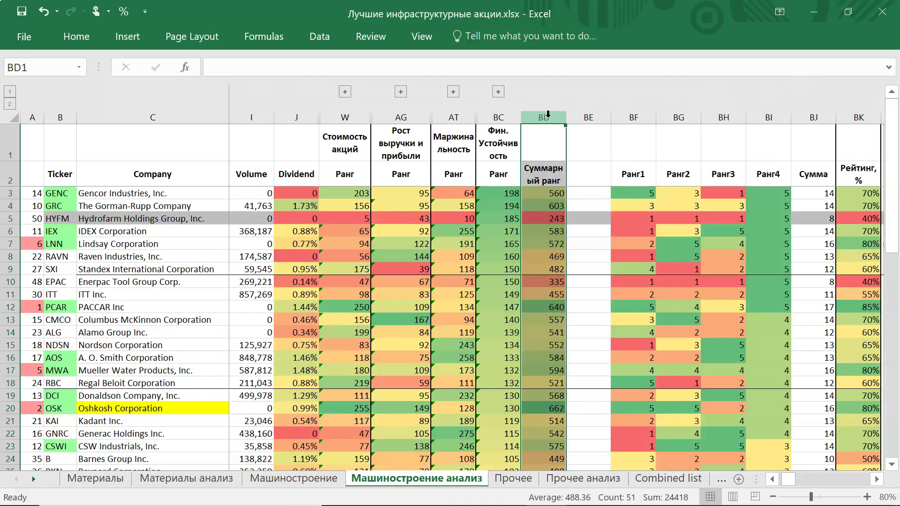
click(548, 193)
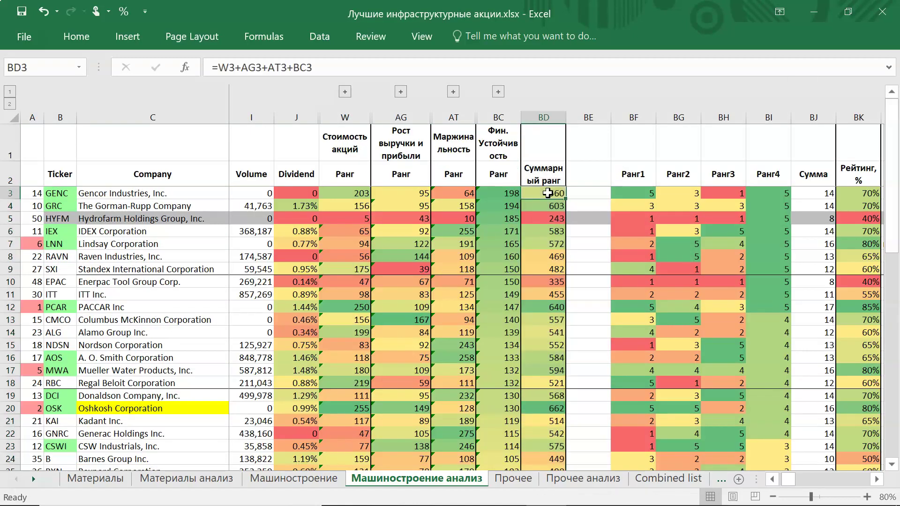
drag(223, 67, 313, 68)
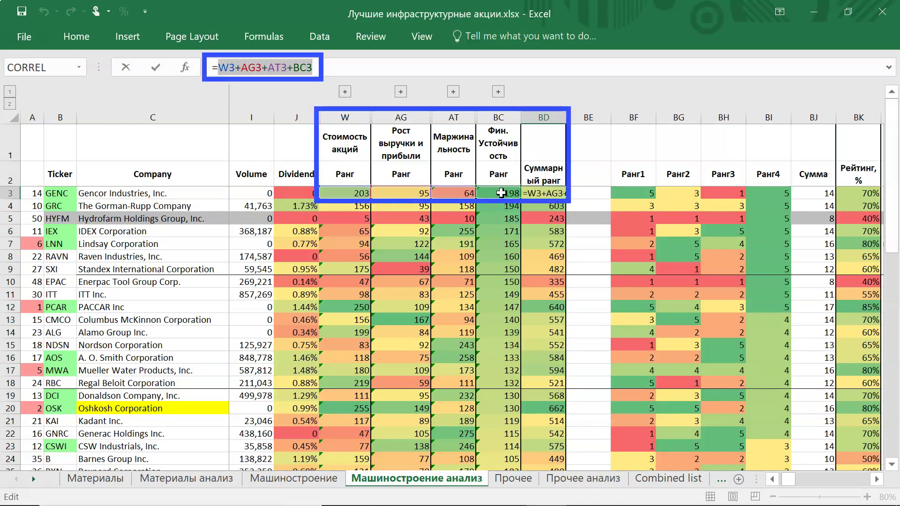
key(Escape)
Step: Sort the company rows by column BD, the Суммарный ранг, by values from largest to smallest
click(543, 117)
drag(10, 193, 70, 442)
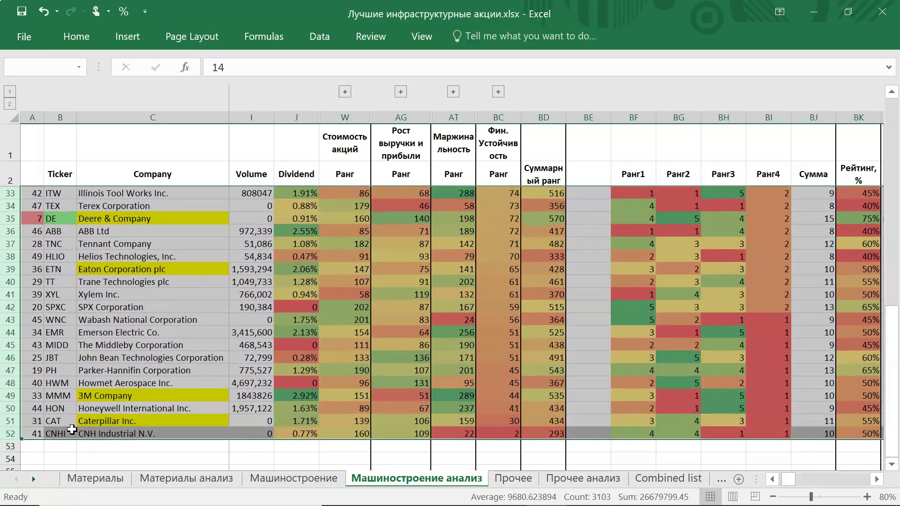
scroll(225, 257, up, 10)
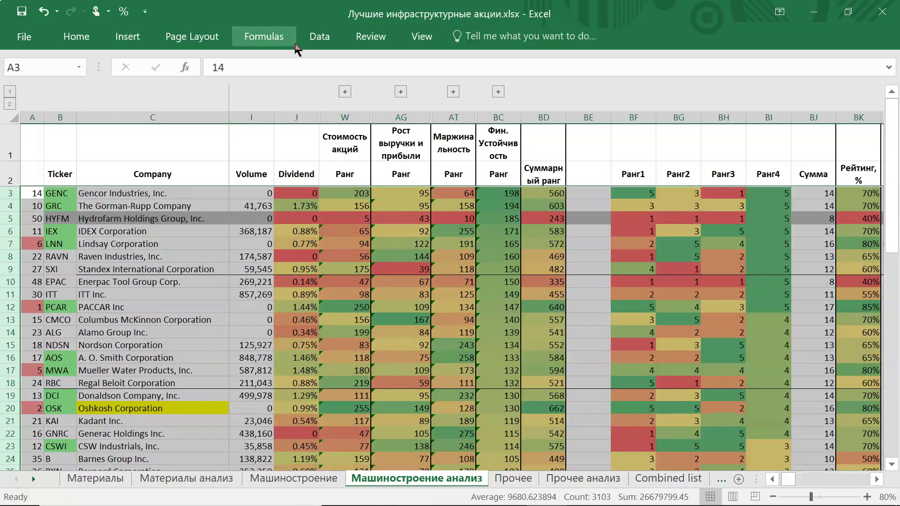
click(315, 36)
click(402, 81)
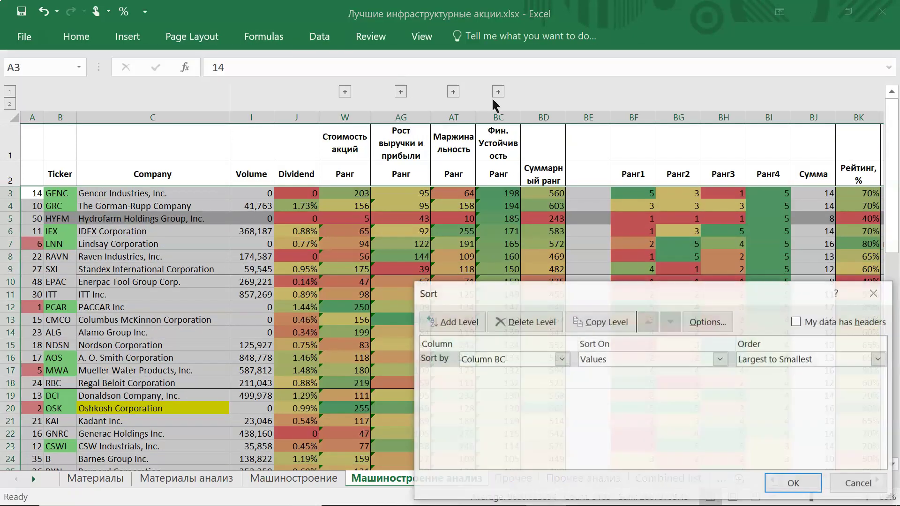
click(561, 359)
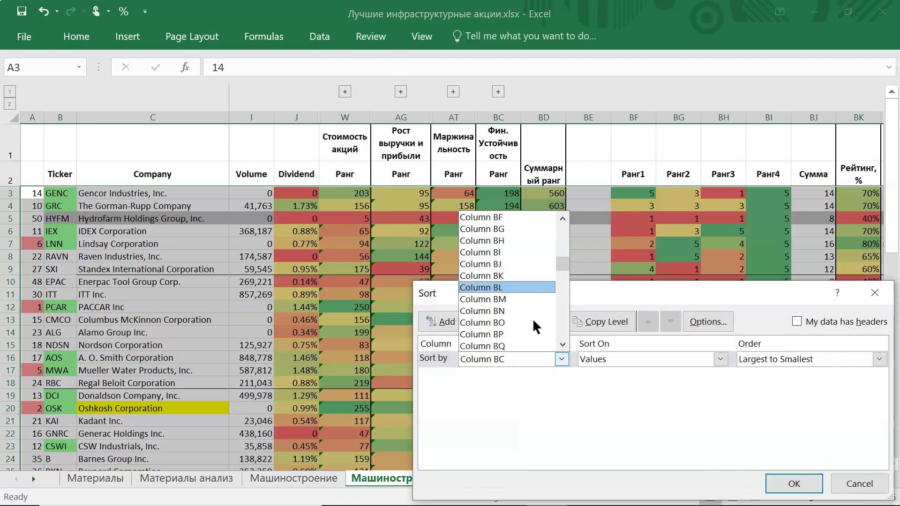
click(506, 229)
click(793, 483)
Step: Review the companies with the highest total ranks, from Oshkosh to A. O. Smith, including PACCAR and Cummins, plus Deere & Company
drag(141, 193, 148, 268)
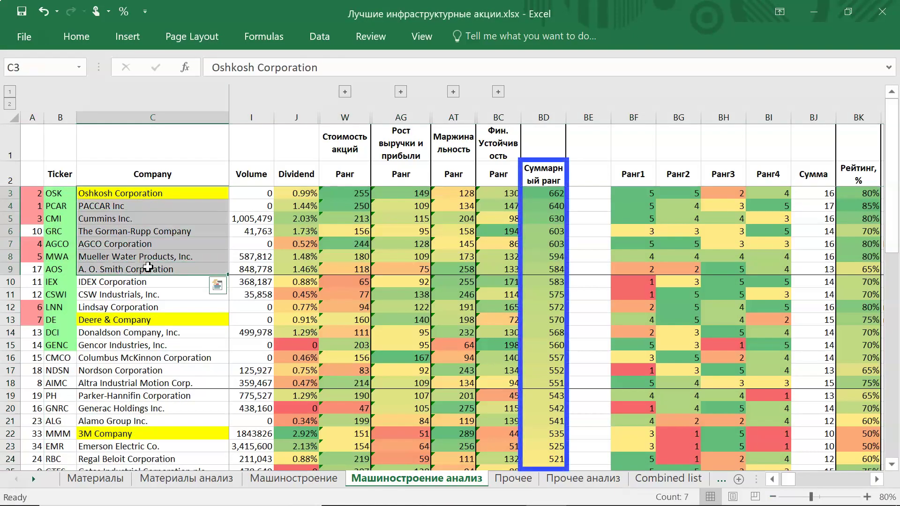
click(129, 202)
click(123, 218)
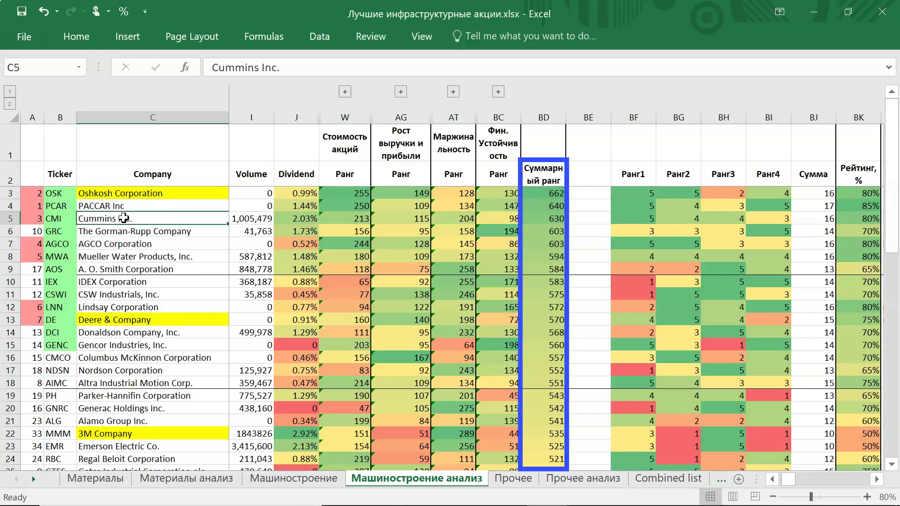
click(111, 322)
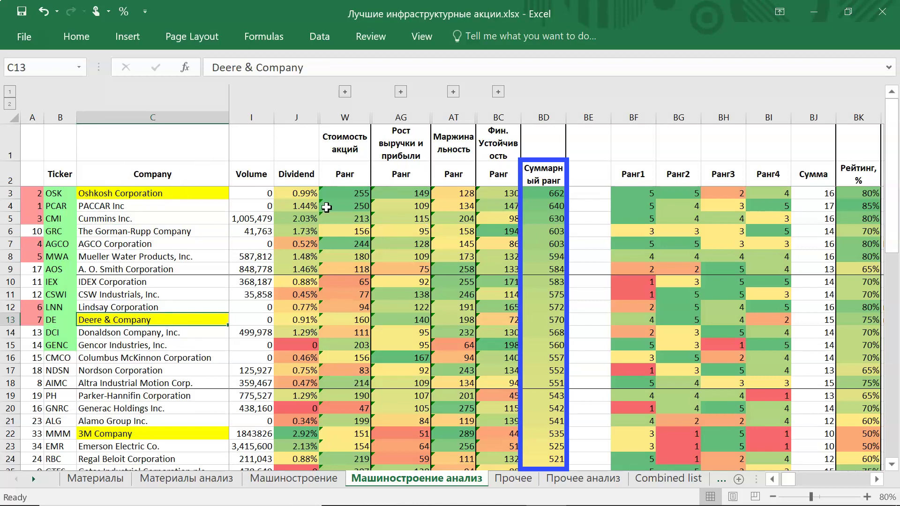
Step: Review the companies further down the total ranking, including Columbus McKinnon, 3M, Caterpillar and Eaton, and select column BD
click(207, 360)
scroll(164, 361, down, 2)
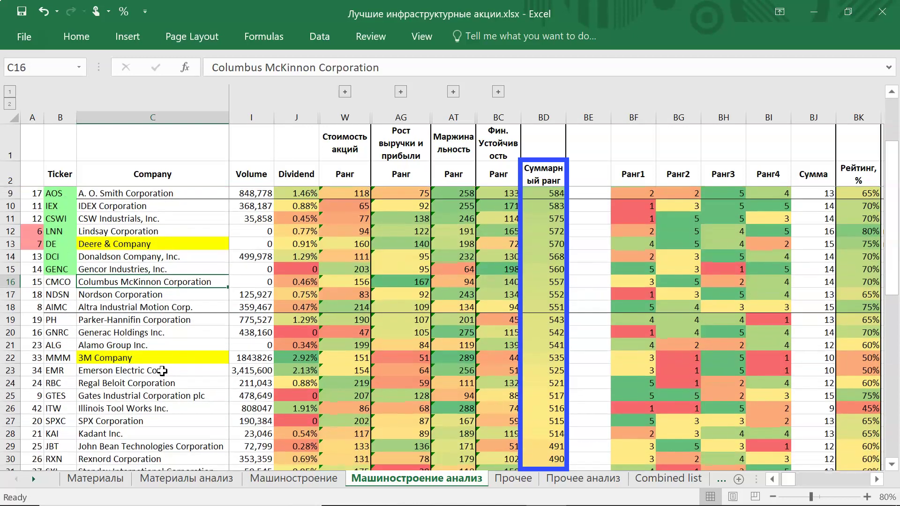
click(163, 357)
scroll(163, 357, down, 1)
scroll(162, 357, down, 5)
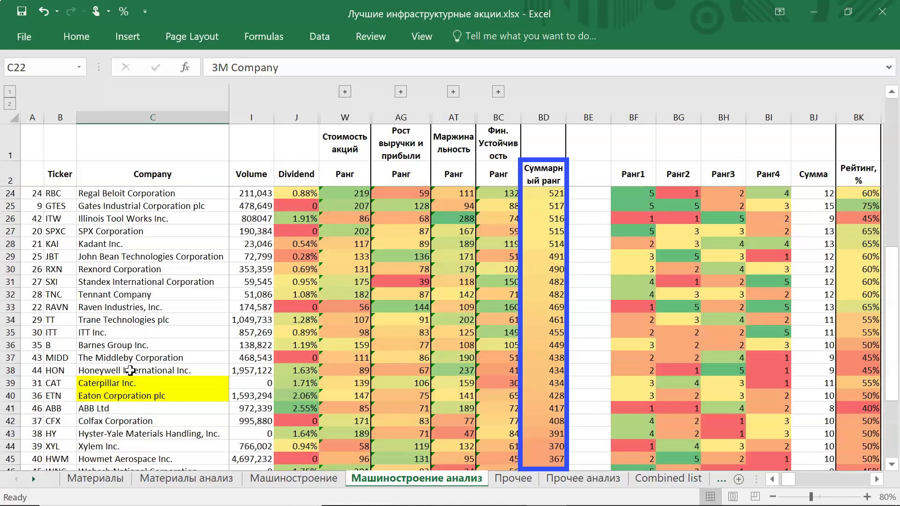
scroll(130, 371, down, 2)
drag(135, 305, 136, 318)
scroll(165, 342, down, 2)
scroll(164, 342, up, 2)
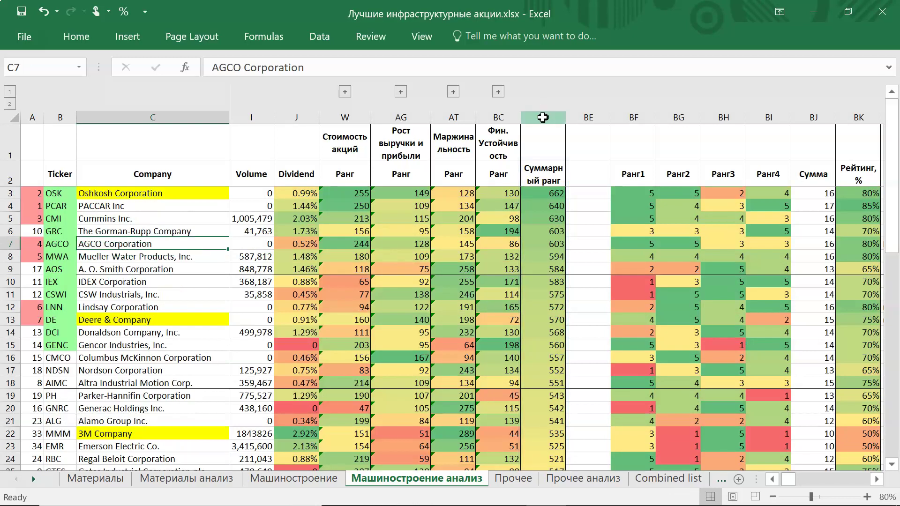
click(543, 117)
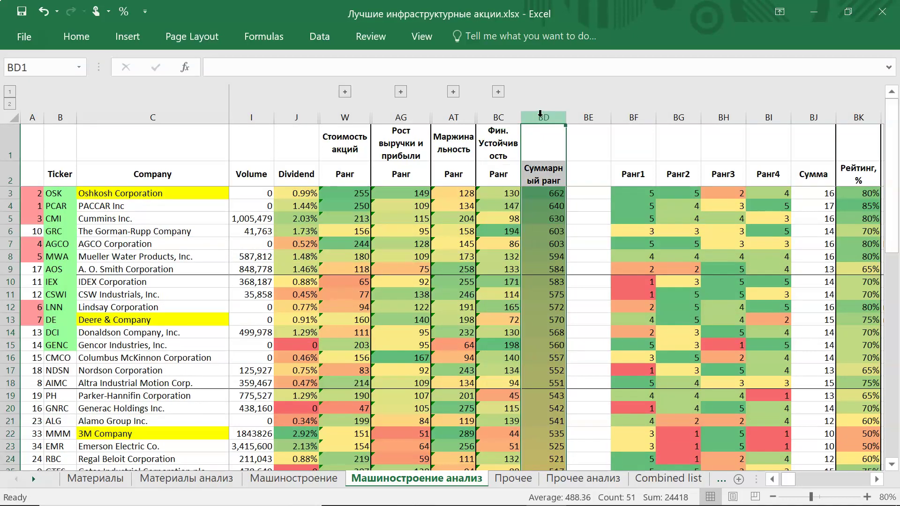
Step: Review the Ранг1 to Ранг4 score columns BF:BI and select the Рейтинг, % column BK
drag(631, 117, 766, 109)
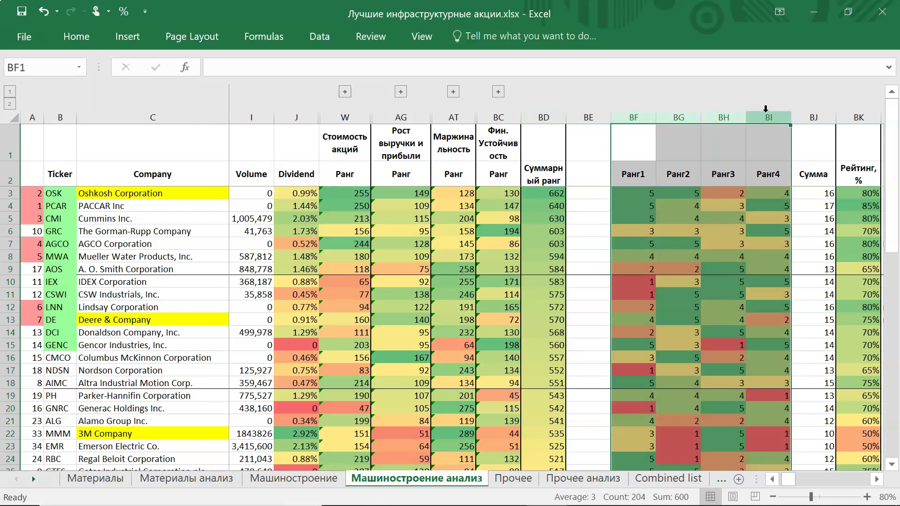
key(ctrl+z)
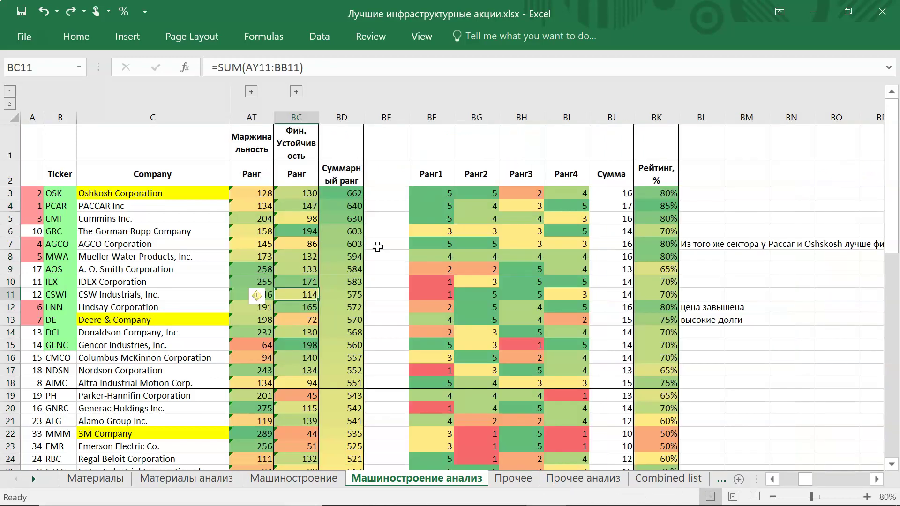
click(668, 109)
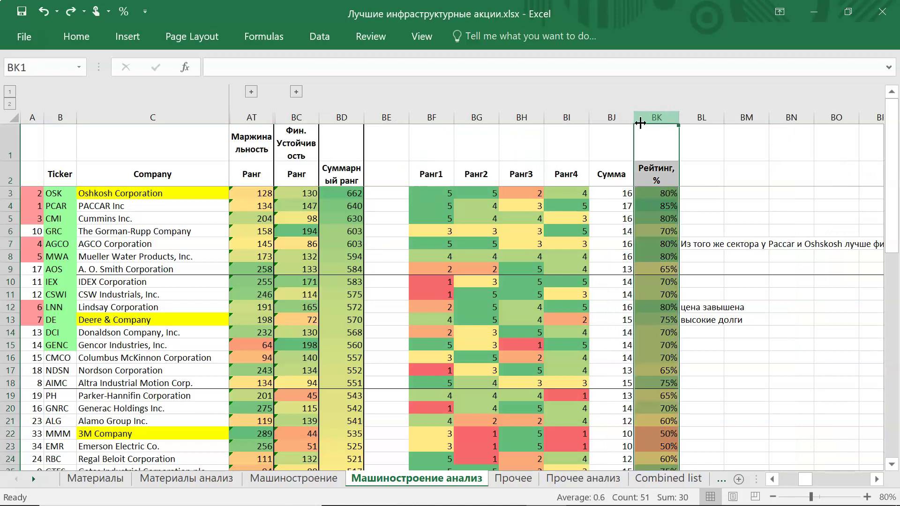
Step: Set up a custom sort of all company rows by column BK, the Рейтинг, %, by values from largest to smallest
mouse_move(10, 192)
mouse_down()
mouse_move(5, 501)
mouse_move(6, 435)
mouse_move(6, 446)
mouse_up()
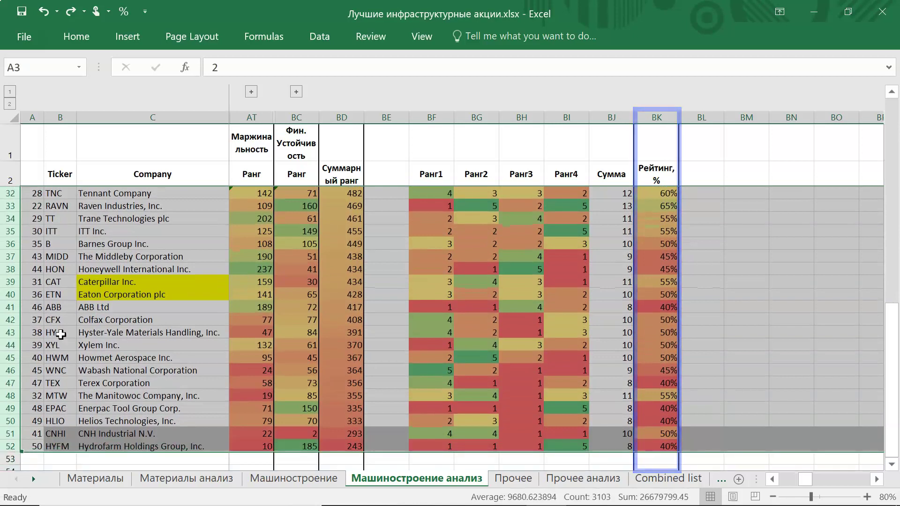
click(323, 36)
click(384, 112)
click(537, 360)
click(492, 322)
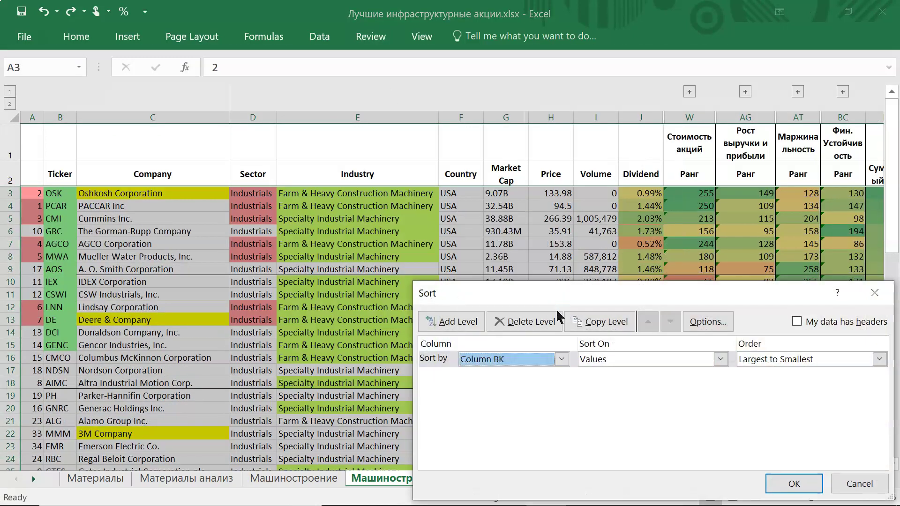
Step: Add a second sort level on column BD by values from largest to smallest and apply the sort
click(464, 321)
click(561, 375)
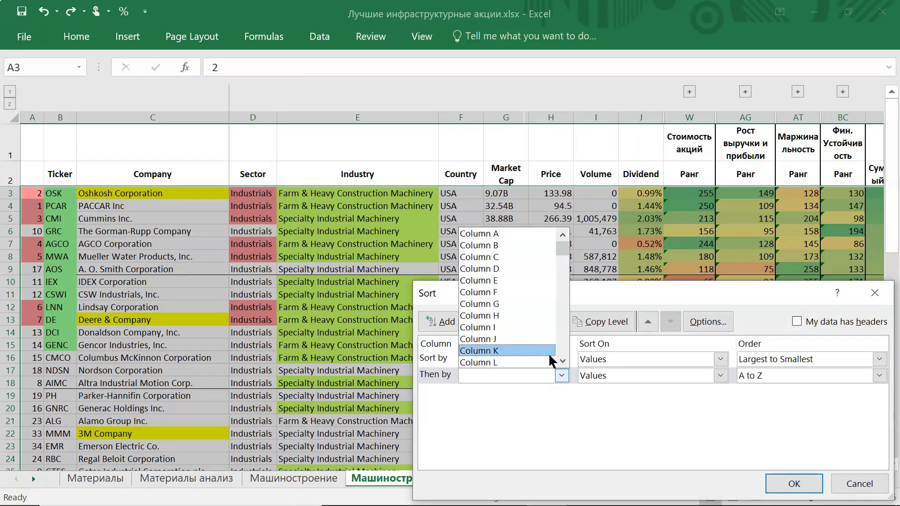
scroll(535, 321, down, 3)
scroll(534, 321, down, 5)
click(516, 328)
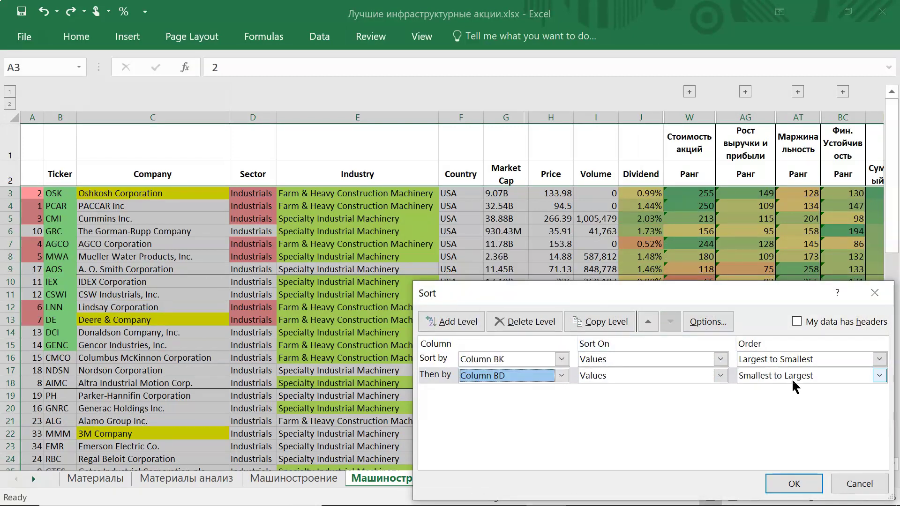
click(792, 375)
click(782, 406)
click(792, 484)
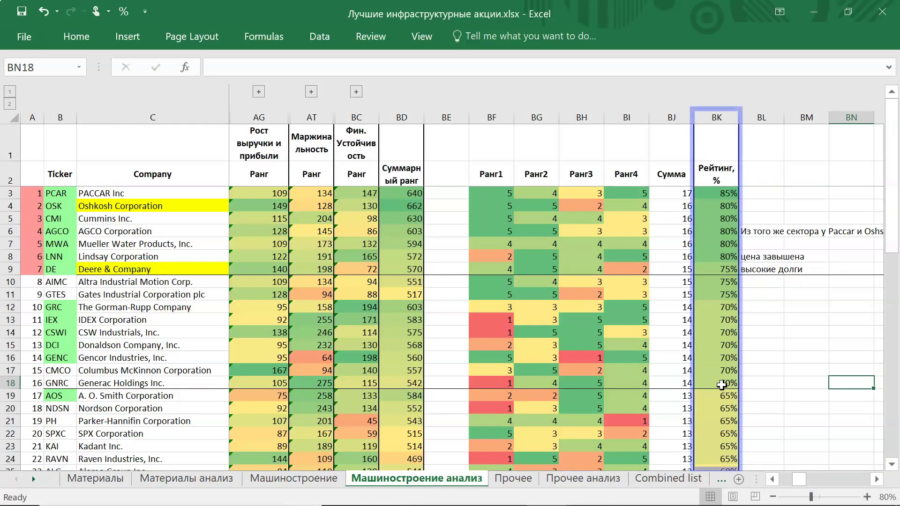
Step: Review the companies with the highest Рейтинг, from PACCAR through Oshkosh, Cummins, AGCO, Mueller and Lindsay to Deere & Company
click(723, 324)
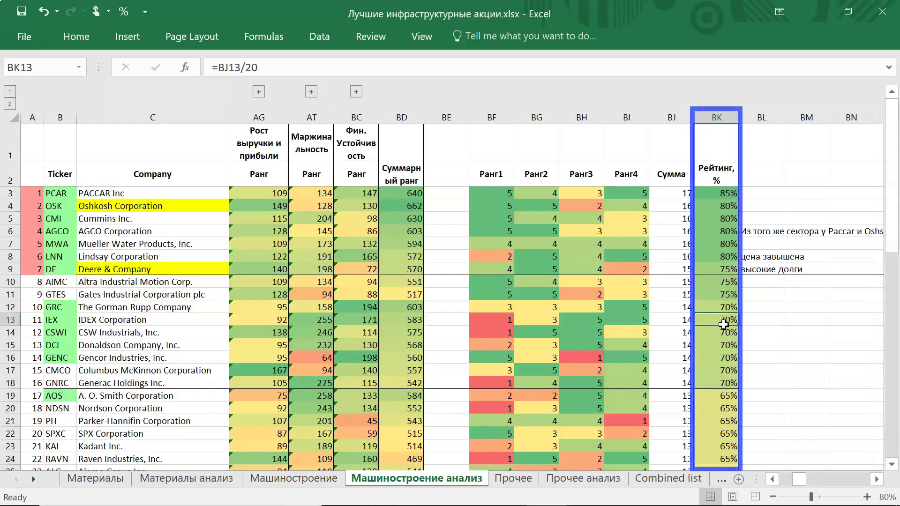
click(729, 193)
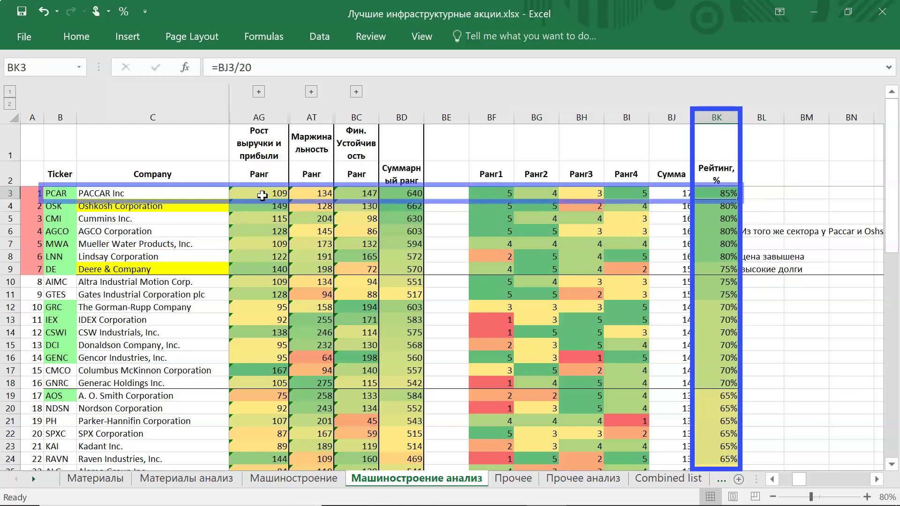
click(154, 193)
drag(724, 206, 723, 258)
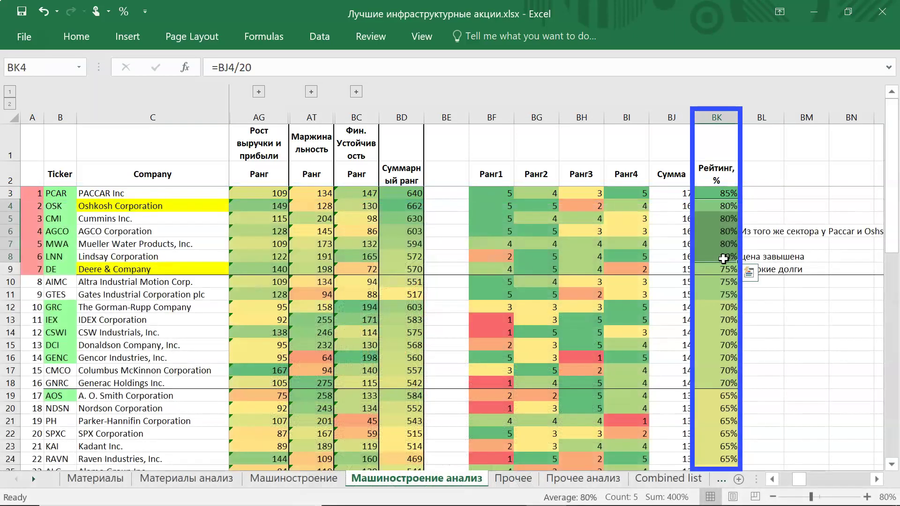
drag(117, 206, 218, 258)
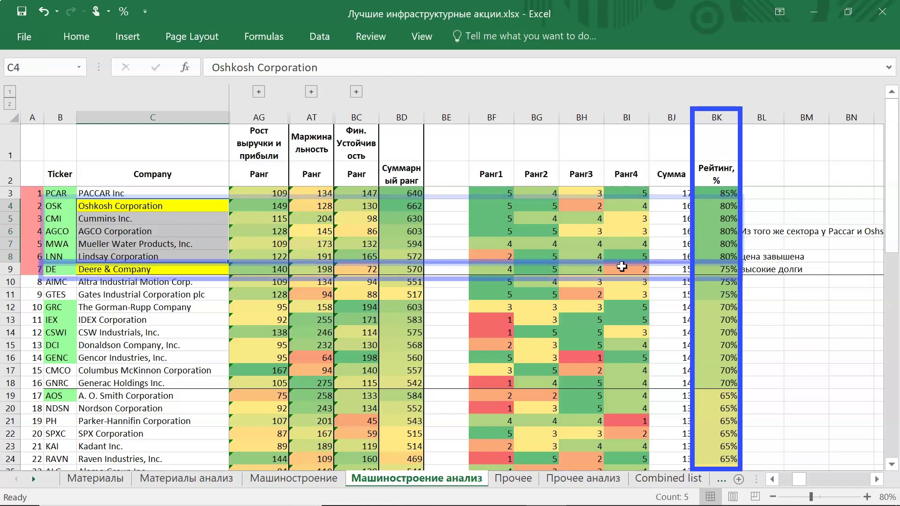
click(132, 269)
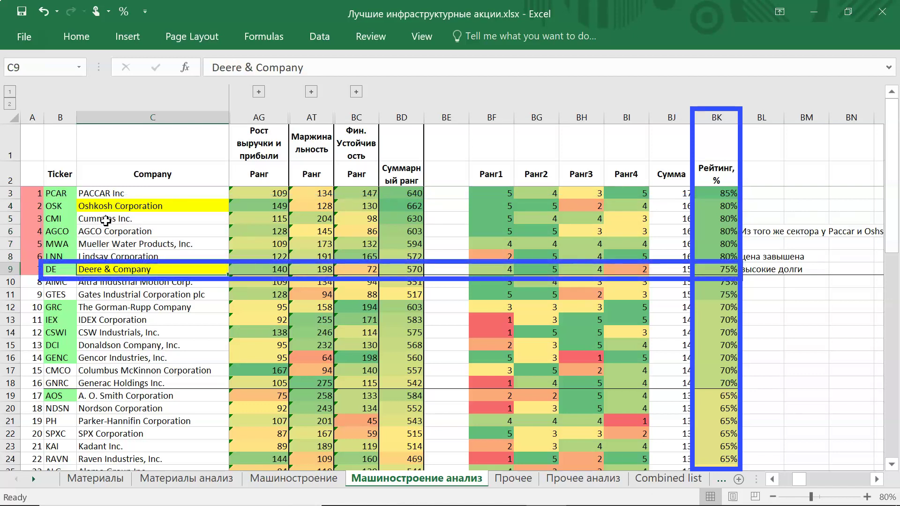
Step: Examine the Ранг1 to Ранг4 scores and the Сумма formulas in column BJ that add them for the top companies
key(Left)
scroll(515, 282, left, 1)
drag(589, 117, 814, 111)
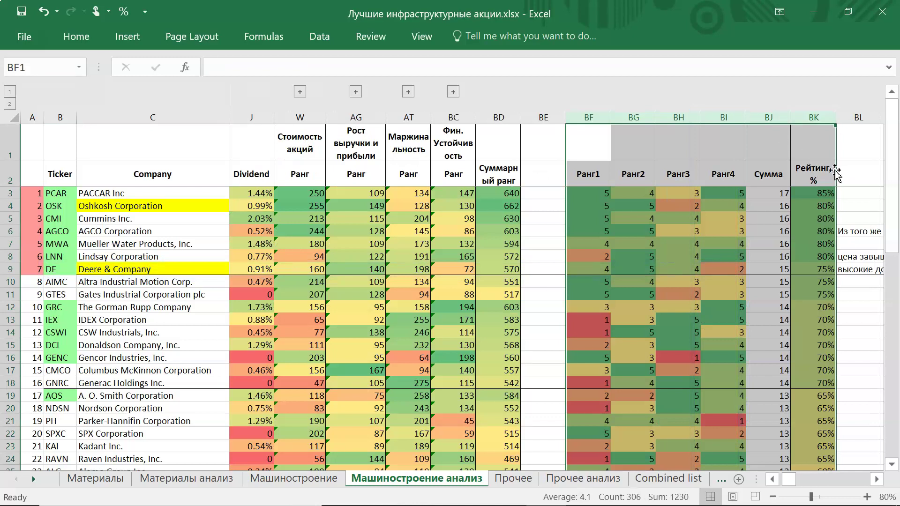
click(757, 196)
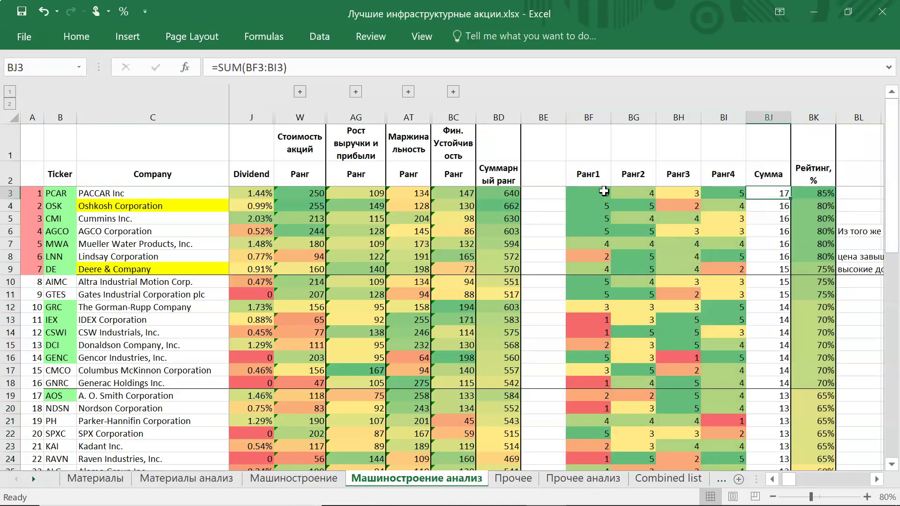
drag(602, 192, 598, 232)
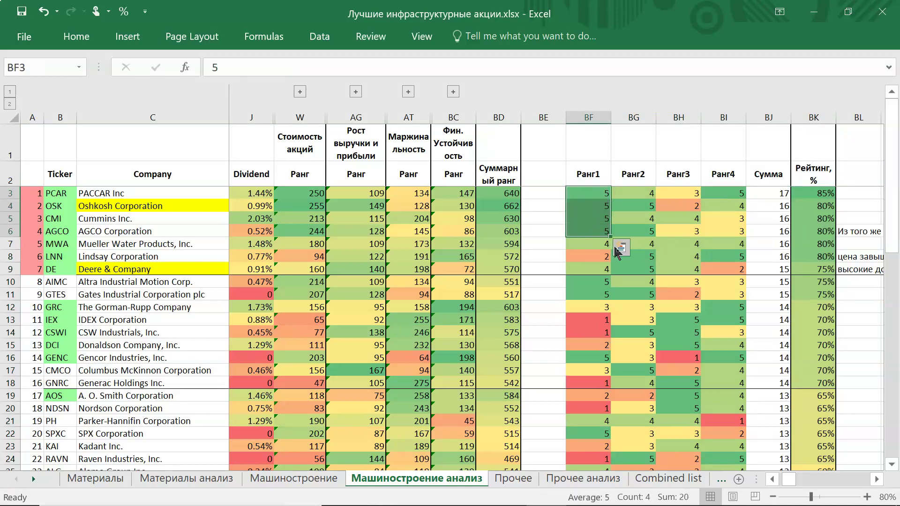
click(593, 321)
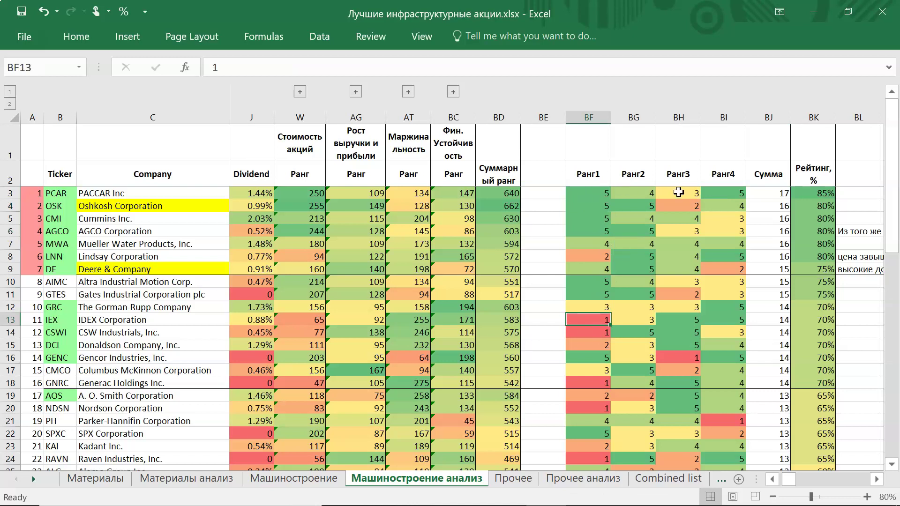
drag(586, 193, 739, 265)
click(767, 215)
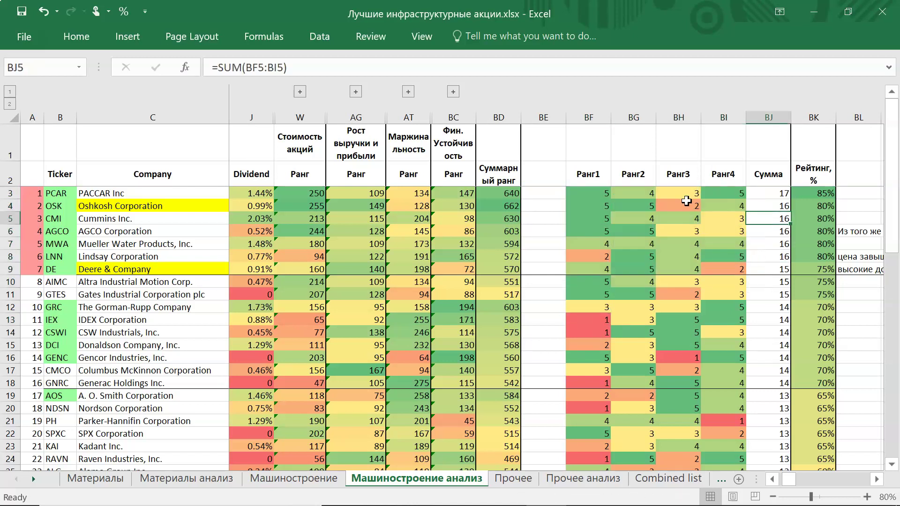
Step: Examine Oshkosh's Ранг3 score and its detailed profitability figures, especially Gross M, expanding the Маржинальность columns and collapsing them again
click(10, 206)
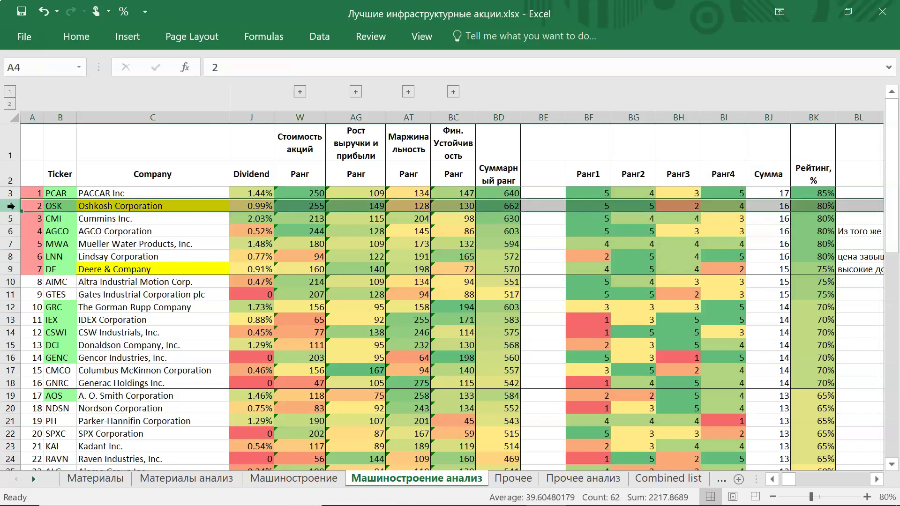
click(682, 208)
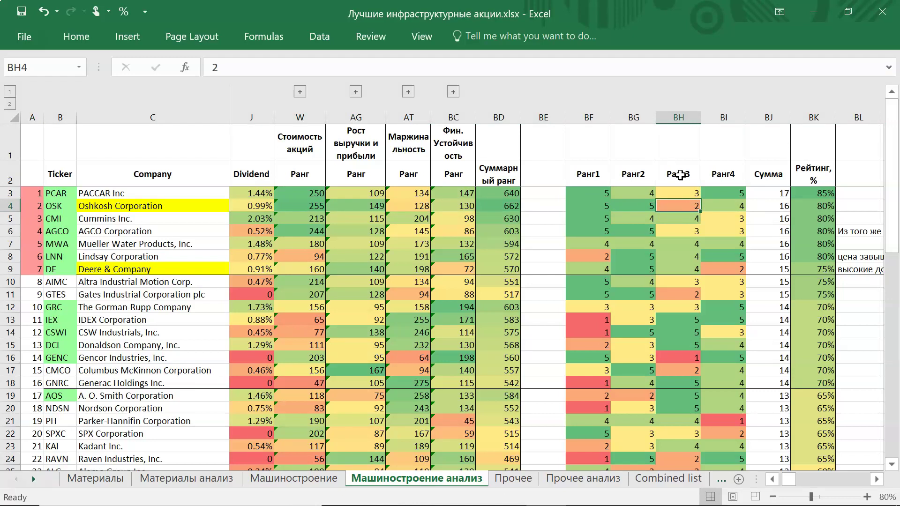
click(412, 127)
click(408, 117)
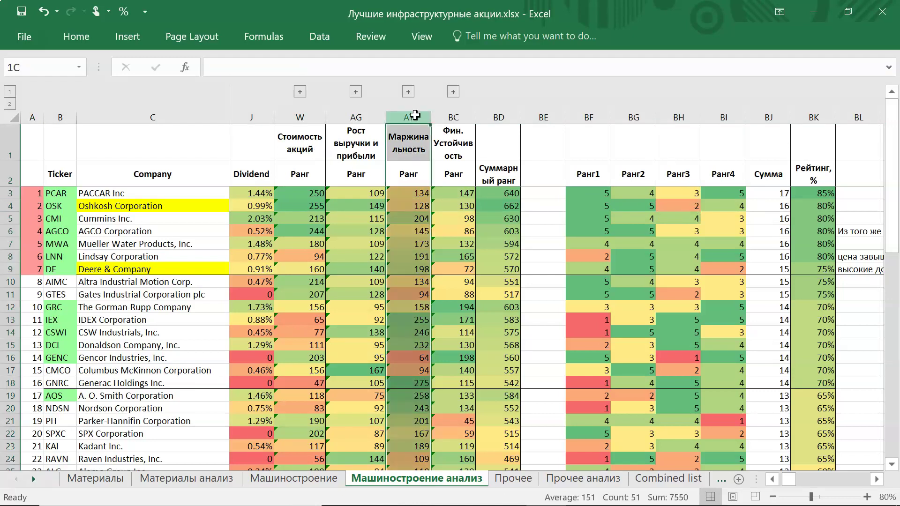
click(409, 91)
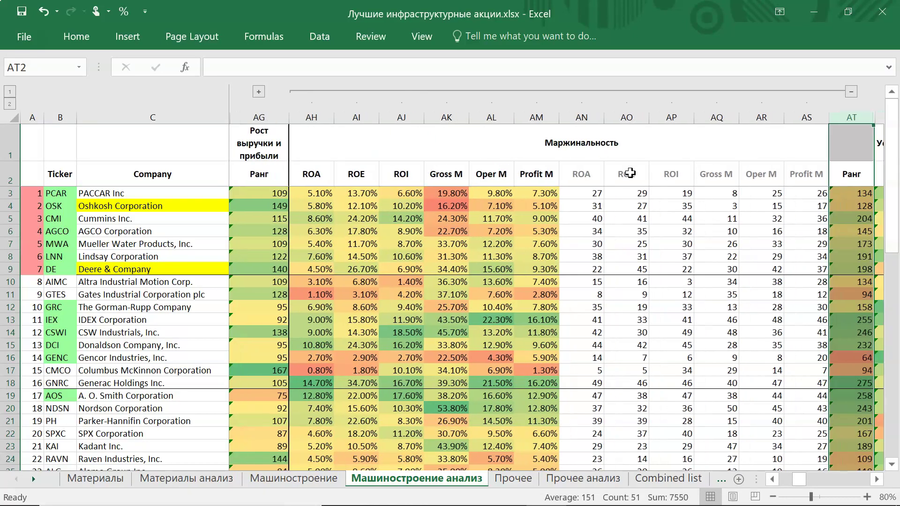
drag(312, 205, 539, 206)
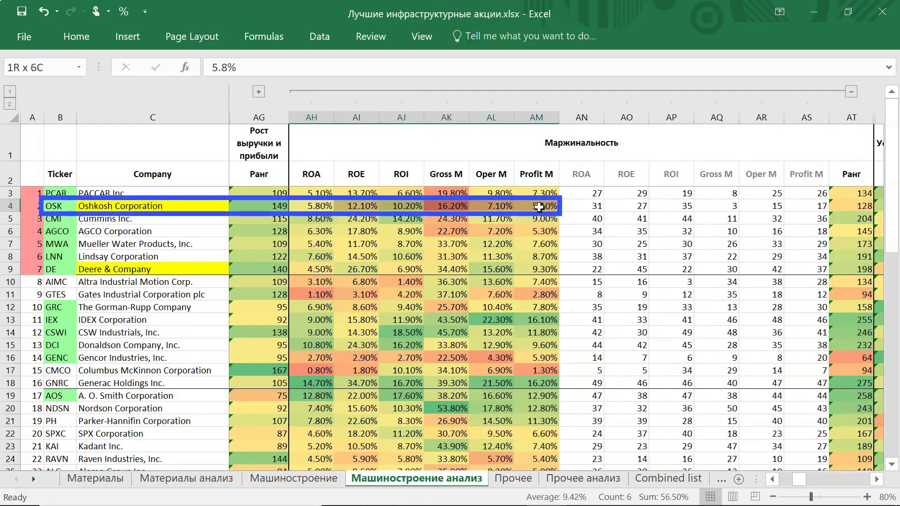
click(460, 207)
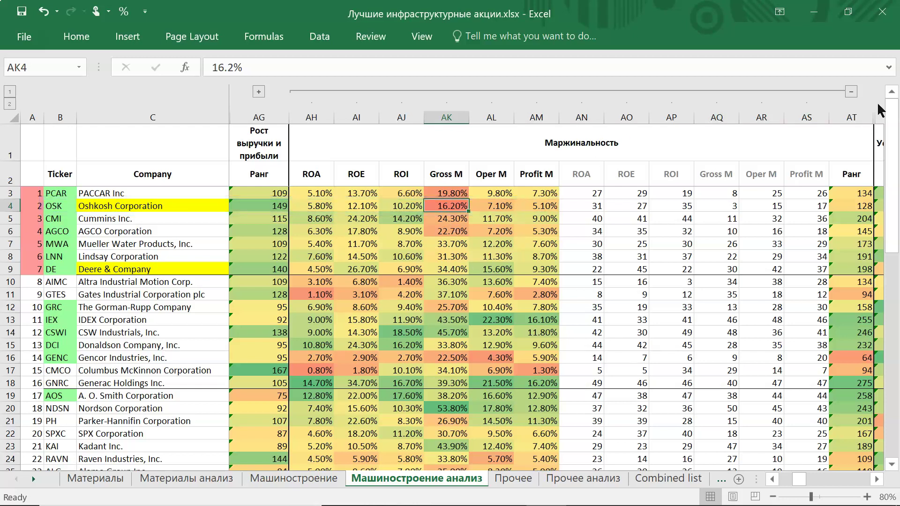
click(851, 92)
Step: Review Deere & Company's row, checking its Сумма formula and its Ранг4 score
click(16, 269)
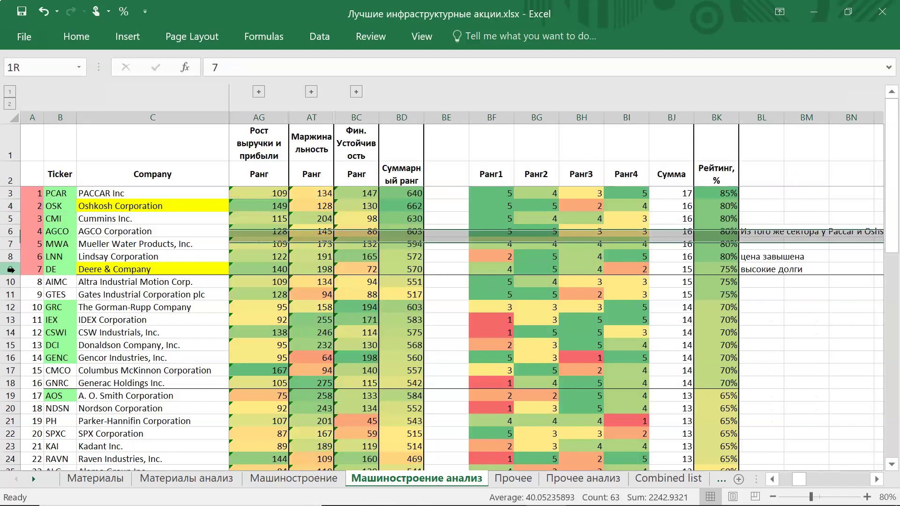
click(665, 266)
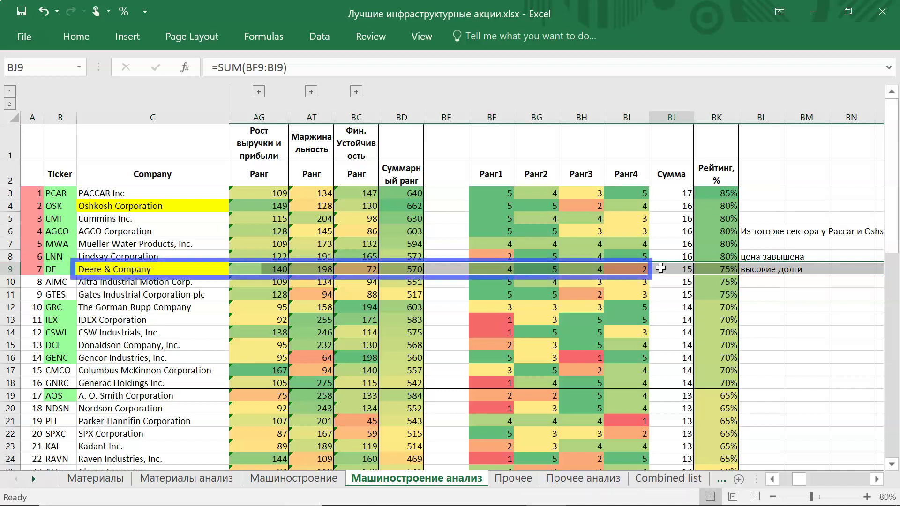
click(639, 271)
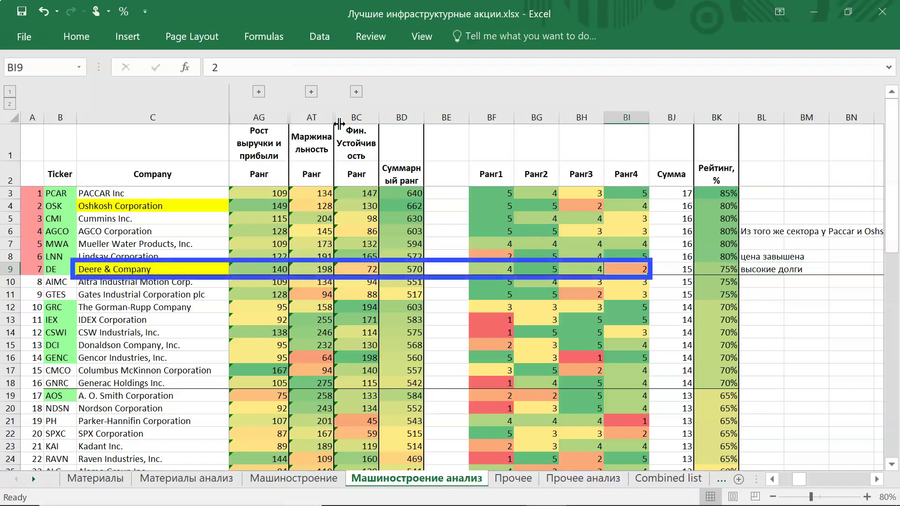
Step: Examine Deere & Company's liquidity and debt-to-equity ratios in the expanded Фин. Устойчивость columns, and collapse them again
click(356, 91)
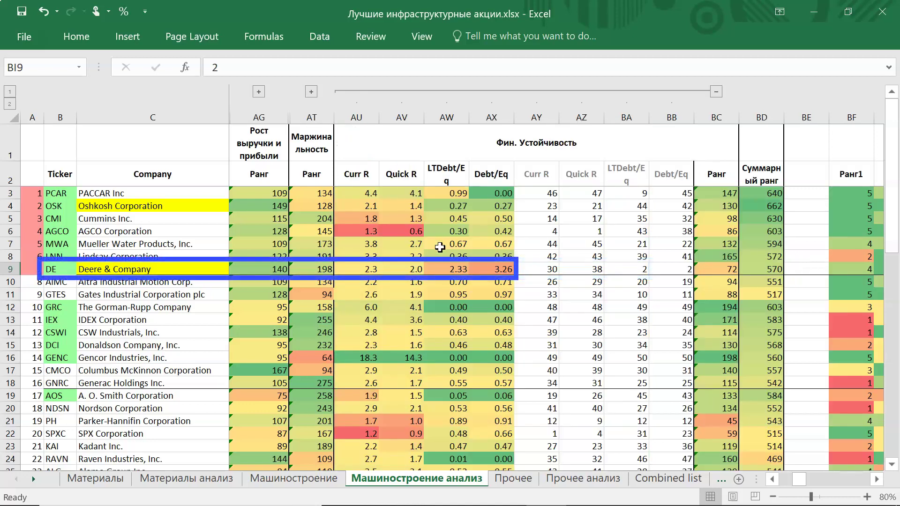
drag(375, 272, 415, 272)
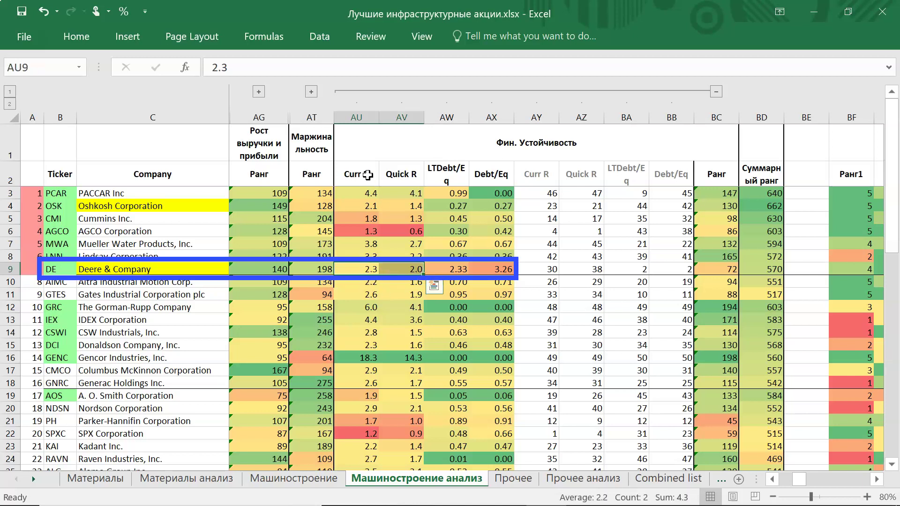
drag(455, 269, 489, 269)
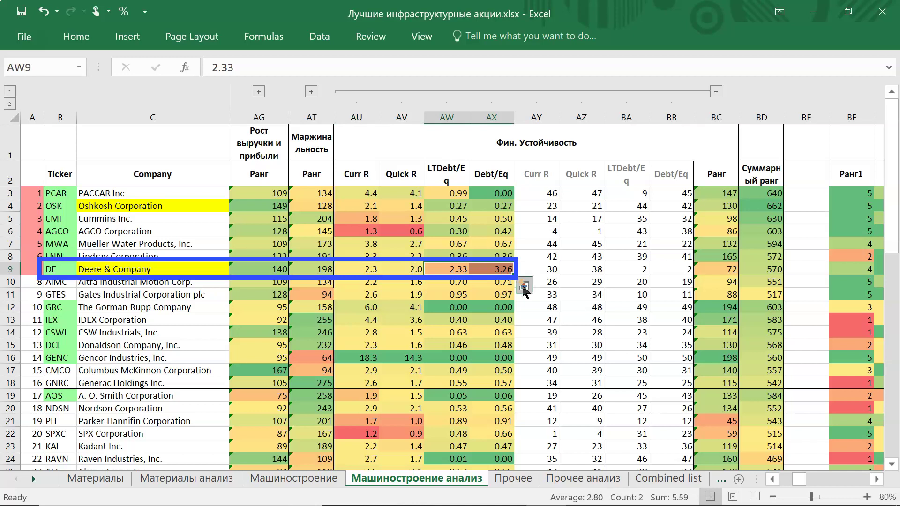
click(571, 265)
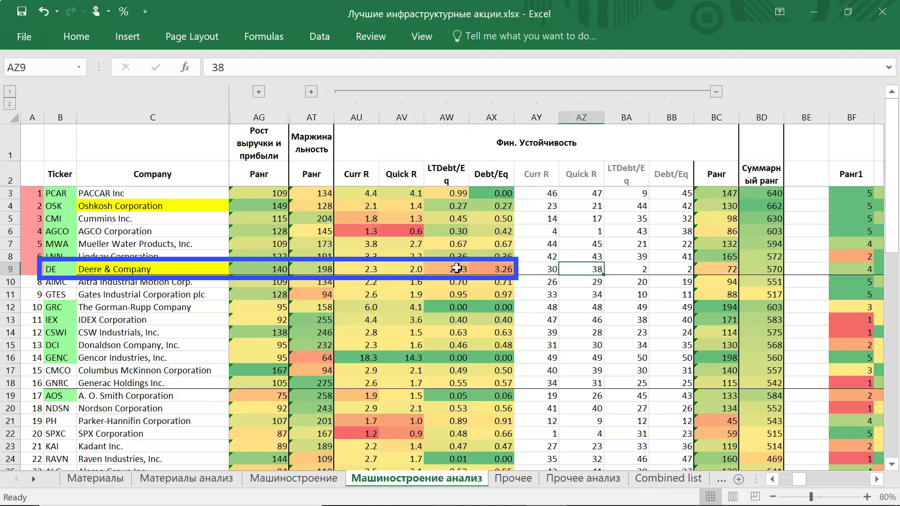
click(457, 268)
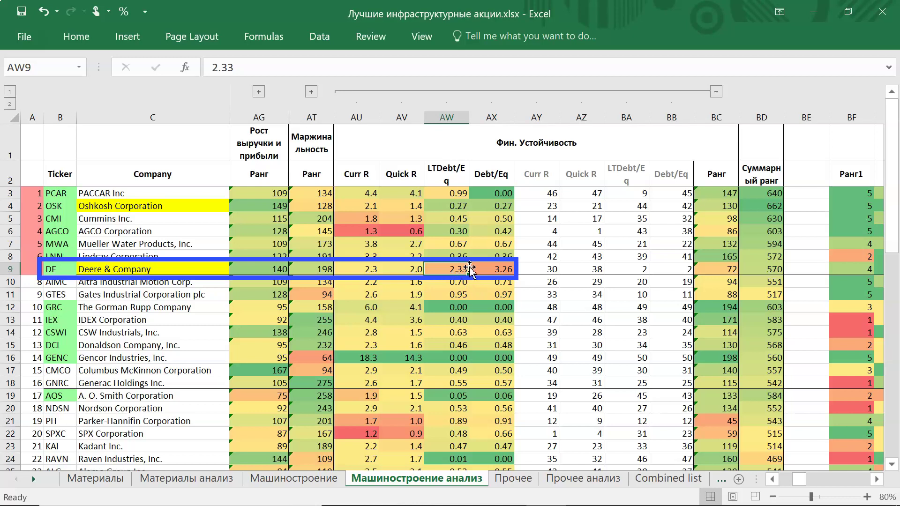
click(496, 269)
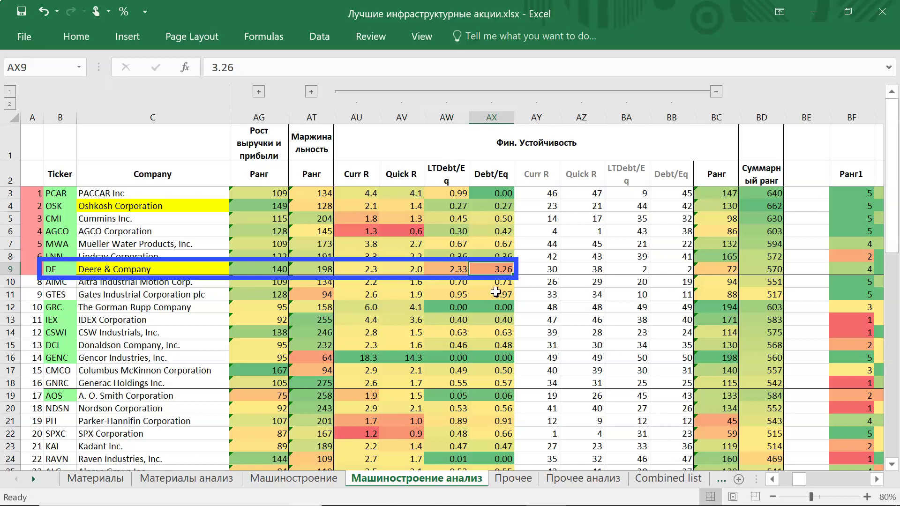
click(716, 91)
click(643, 269)
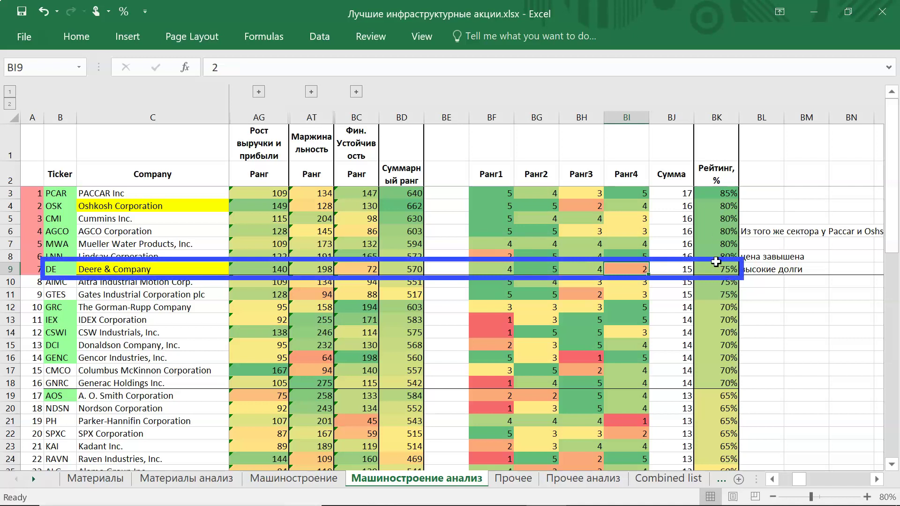
click(536, 243)
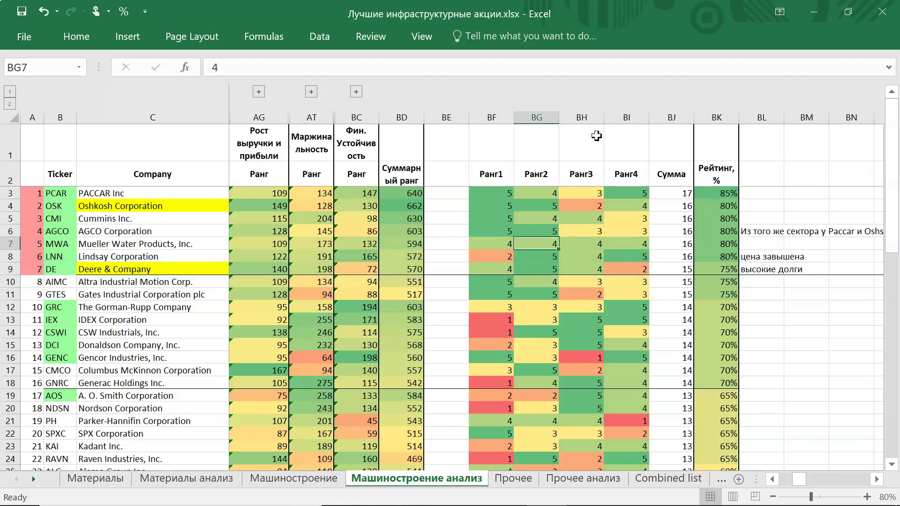
Step: Compare the Ранг1 to Ранг4 scores with their source ranks, matching Ранг2 to the revenue and profit growth rank and Ранг1 to the share valuation rank
drag(482, 119, 628, 118)
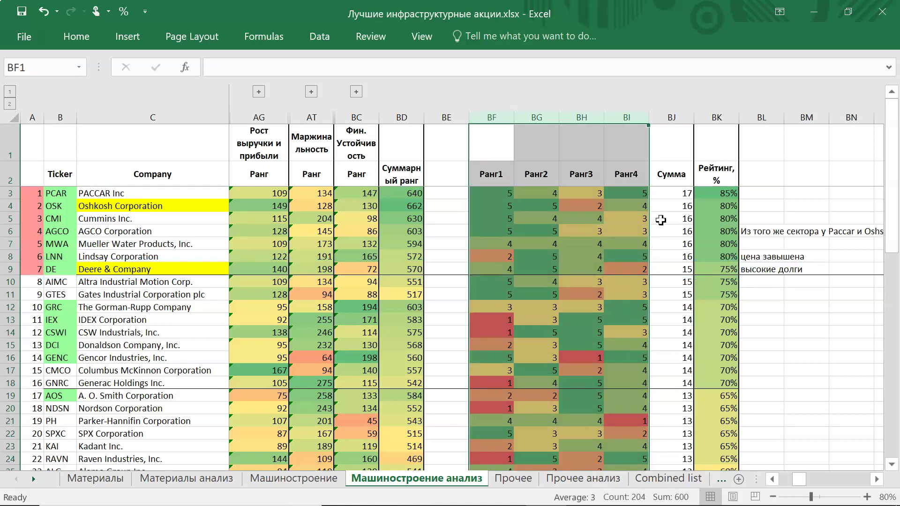
click(661, 220)
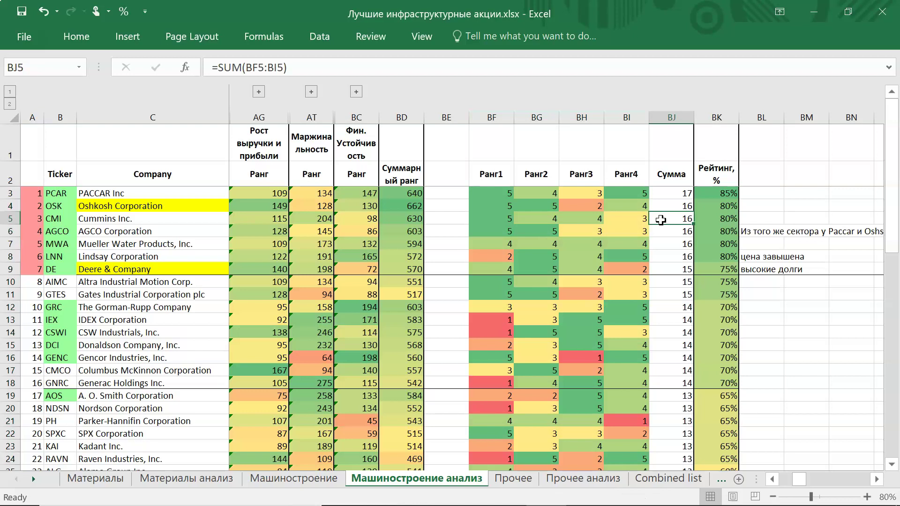
click(257, 117)
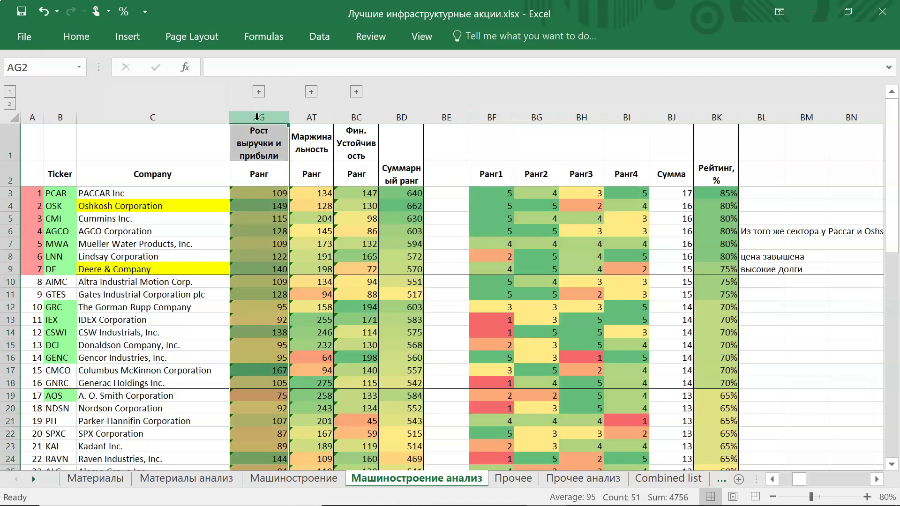
key(Left)
key(Left)
click(356, 117)
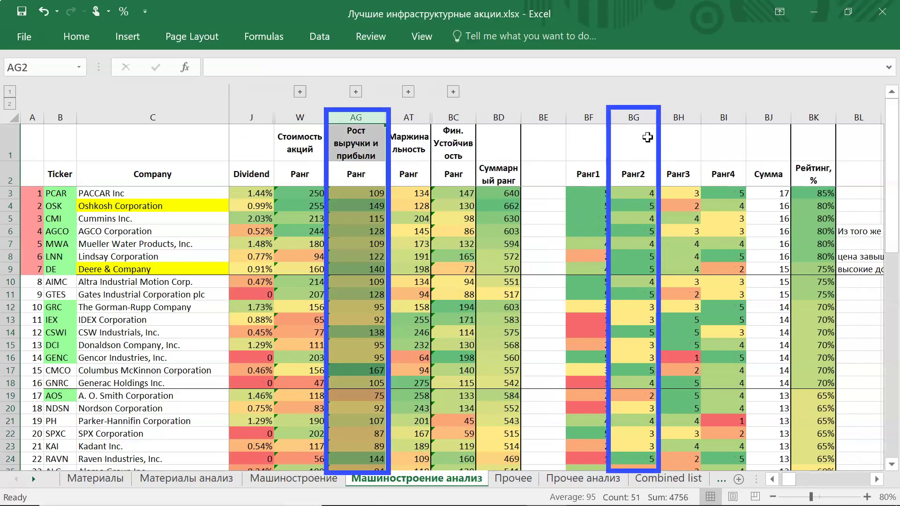
click(634, 117)
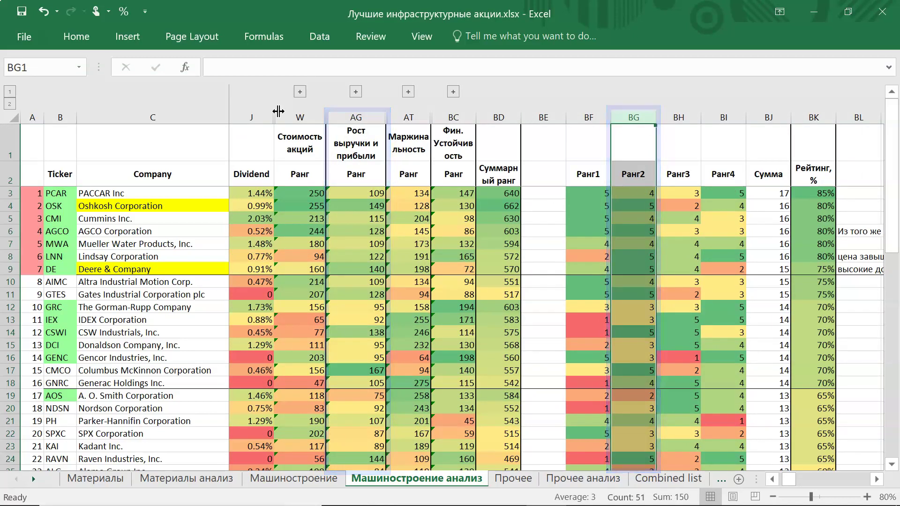
click(301, 117)
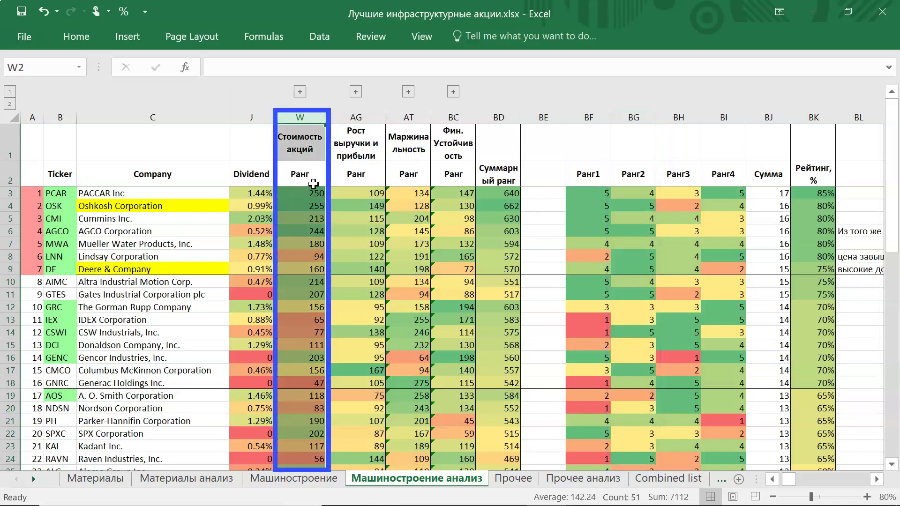
click(589, 117)
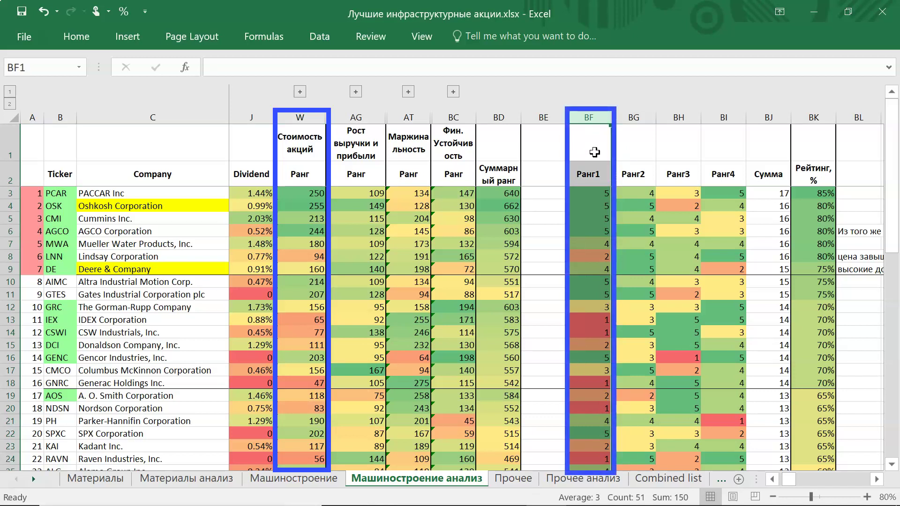
click(605, 194)
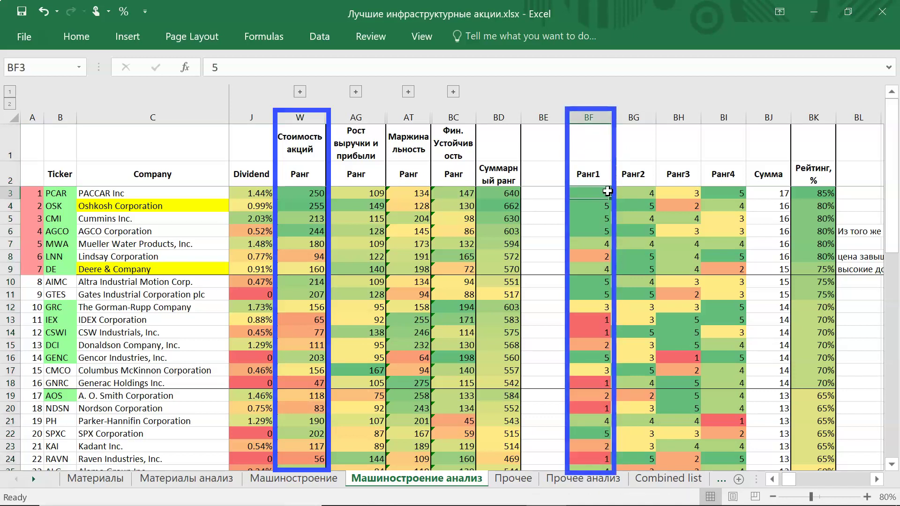
Step: Examine CNH Industrial near the end of the list with its detailed valuation ratios, expanding the Стоимость акций columns and collapsing them again
scroll(151, 235, down, 2)
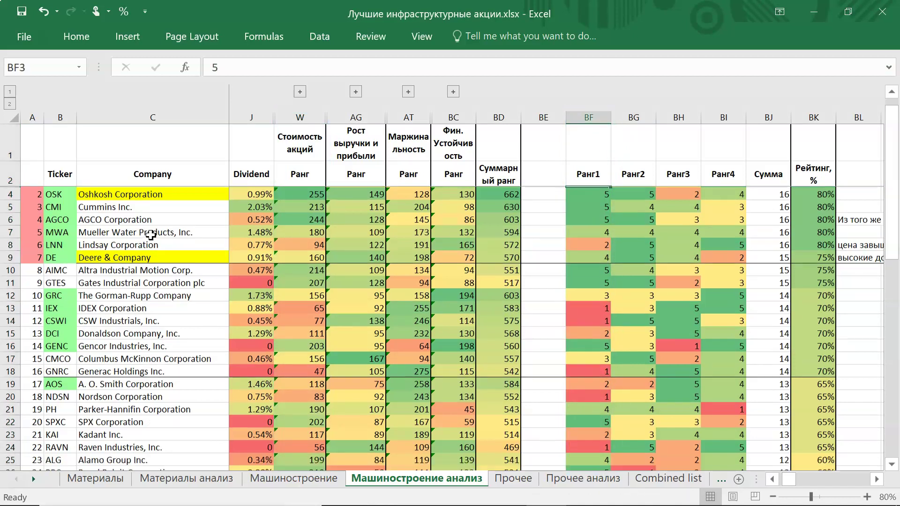
scroll(150, 235, down, 5)
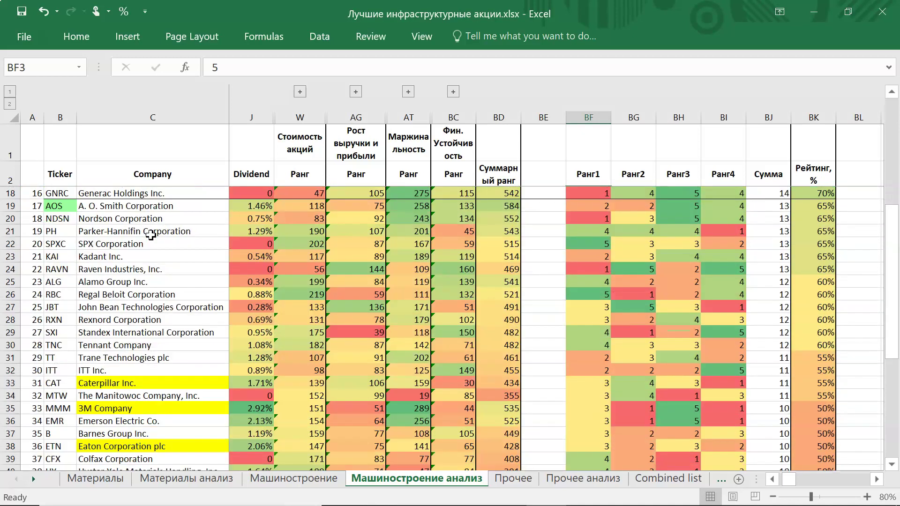
scroll(151, 236, down, 3)
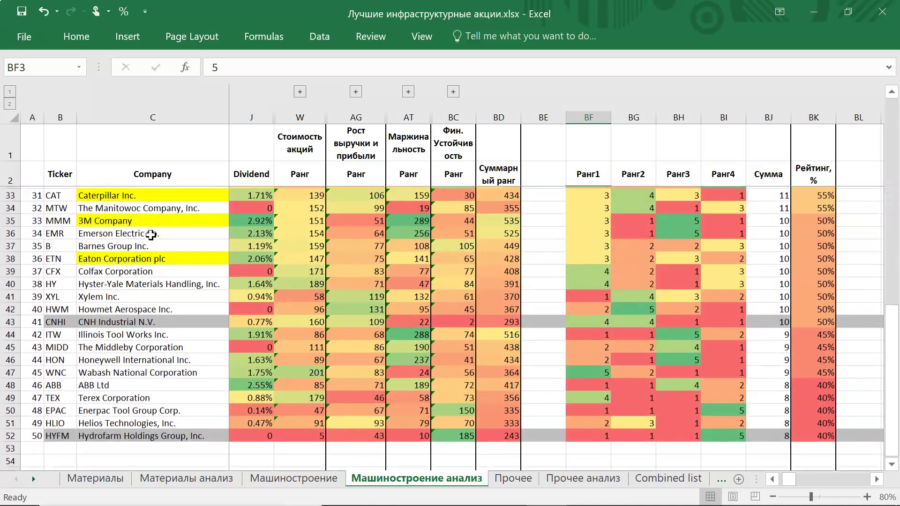
click(83, 320)
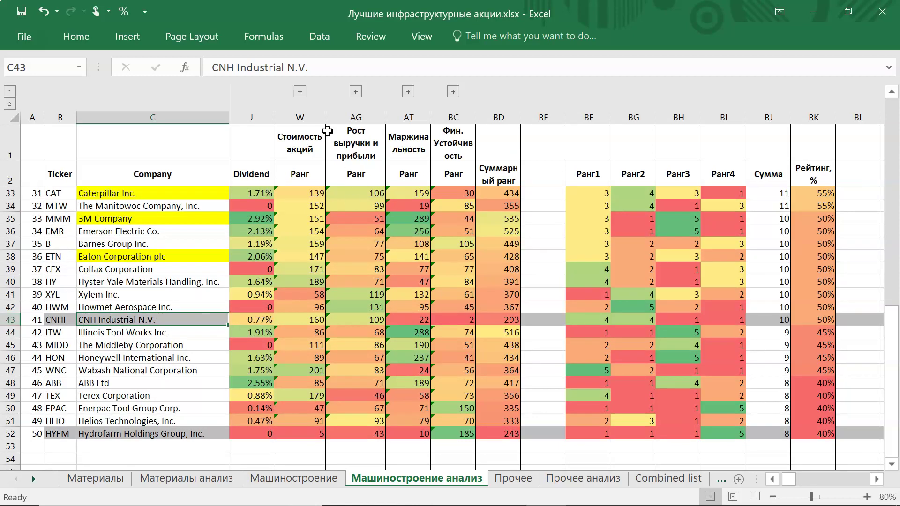
click(299, 92)
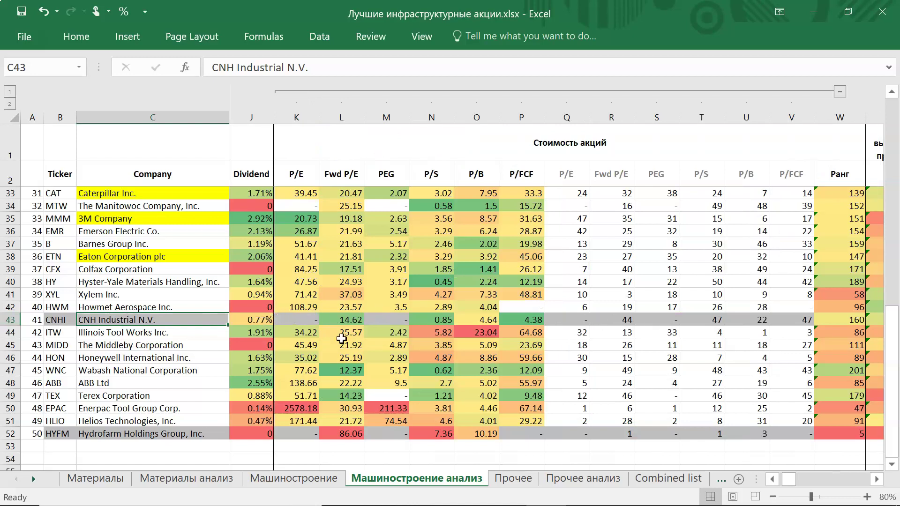
click(92, 447)
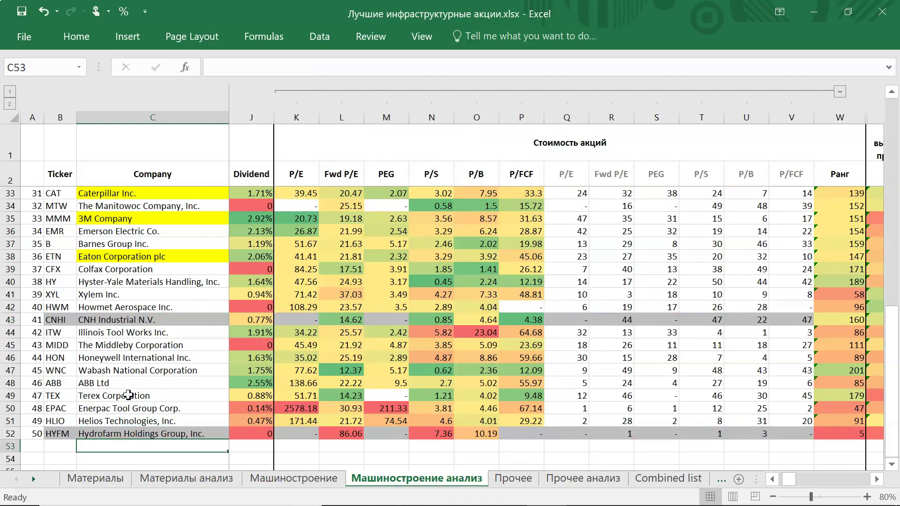
click(115, 323)
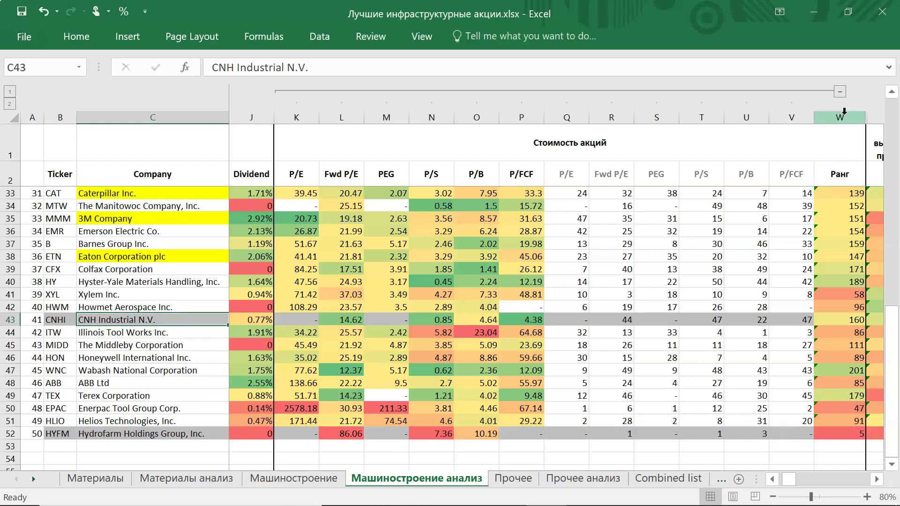
click(840, 93)
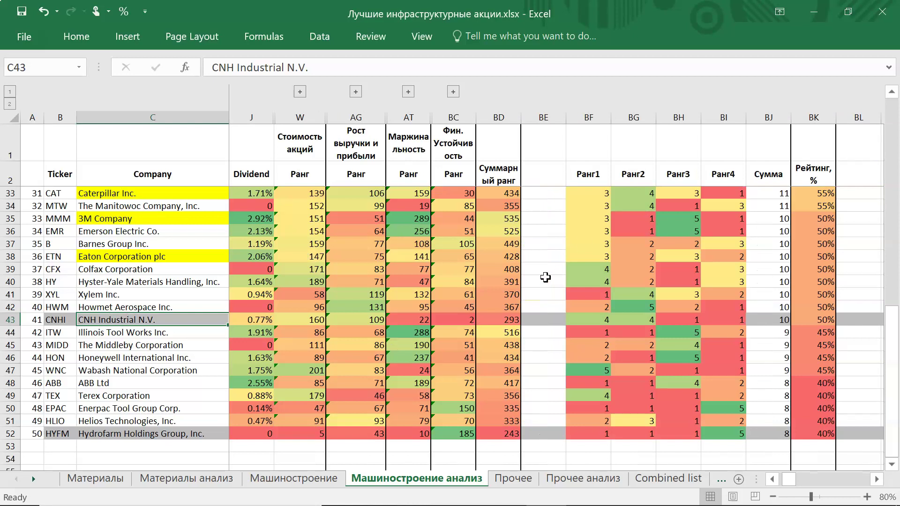
Step: Return to the start of the list and look over the companies from PACCAR through Parker-Hannifin in columns A to E
scroll(546, 277, up, 5)
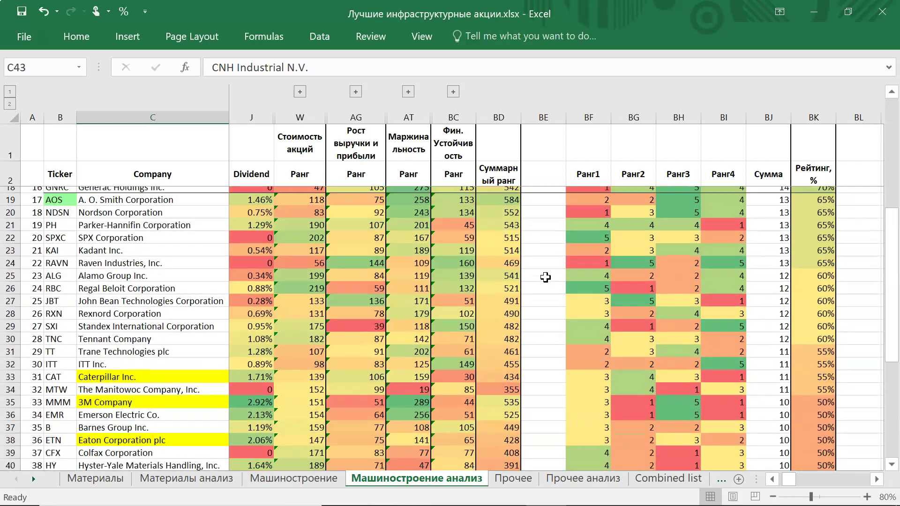
scroll(545, 277, up, 5)
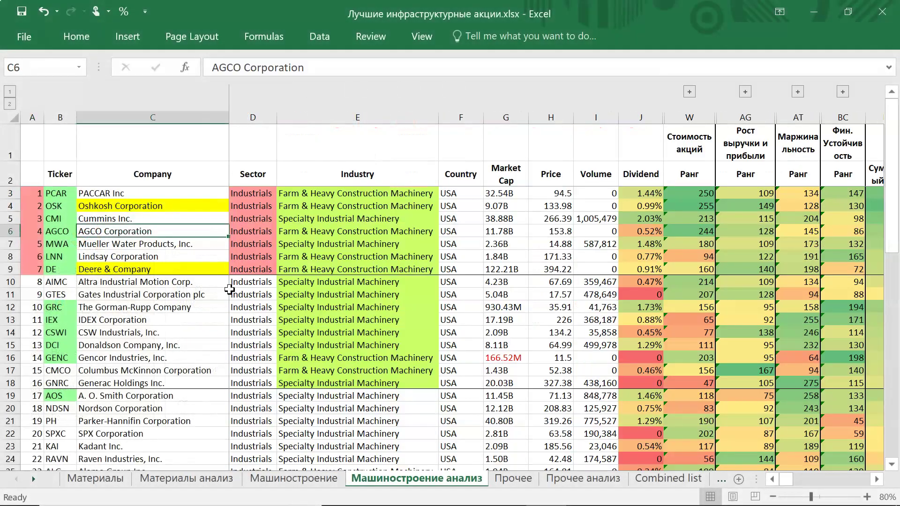
click(236, 356)
drag(26, 193, 333, 448)
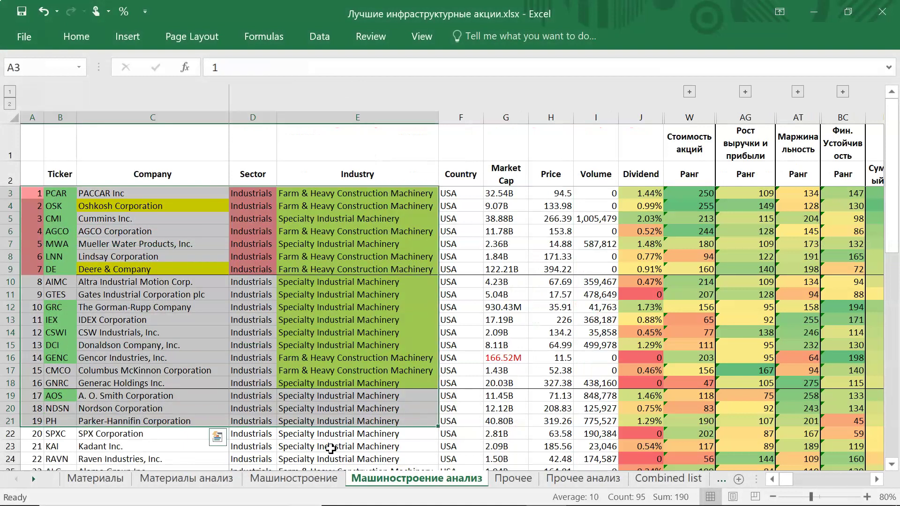
click(330, 447)
Step: Review the yellow-highlighted companies in the ranking: Oshkosh, Deere & Company, Caterpillar, 3M and Eaton
click(144, 206)
click(131, 270)
scroll(130, 281, down, 2)
scroll(130, 296, down, 4)
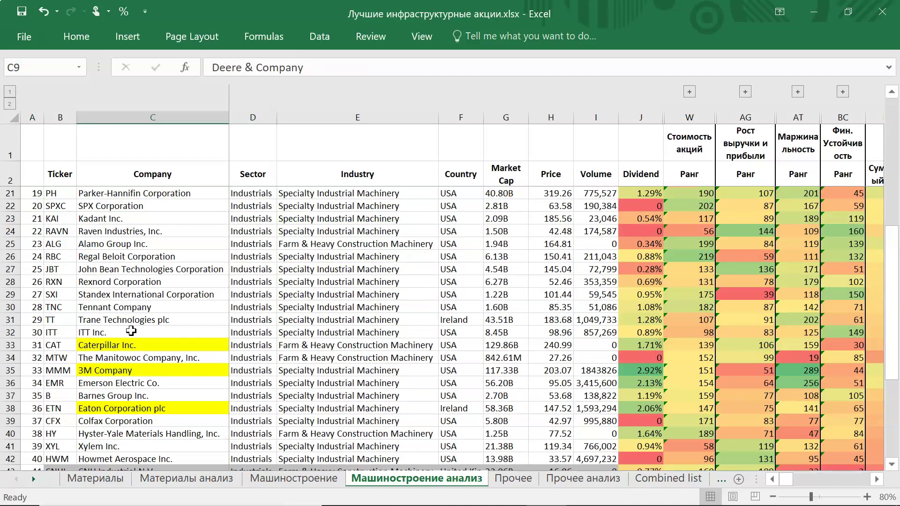
click(131, 345)
click(129, 368)
scroll(141, 370, down, 1)
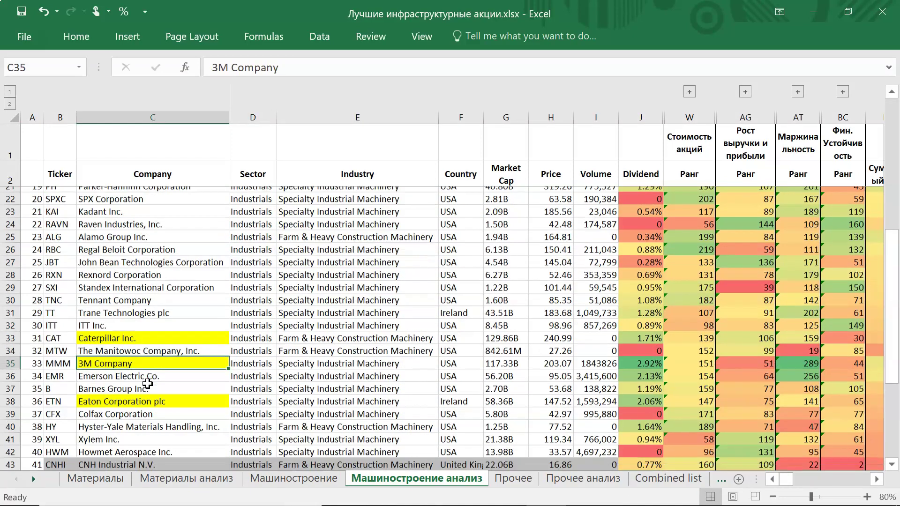
click(150, 371)
scroll(150, 371, down, 5)
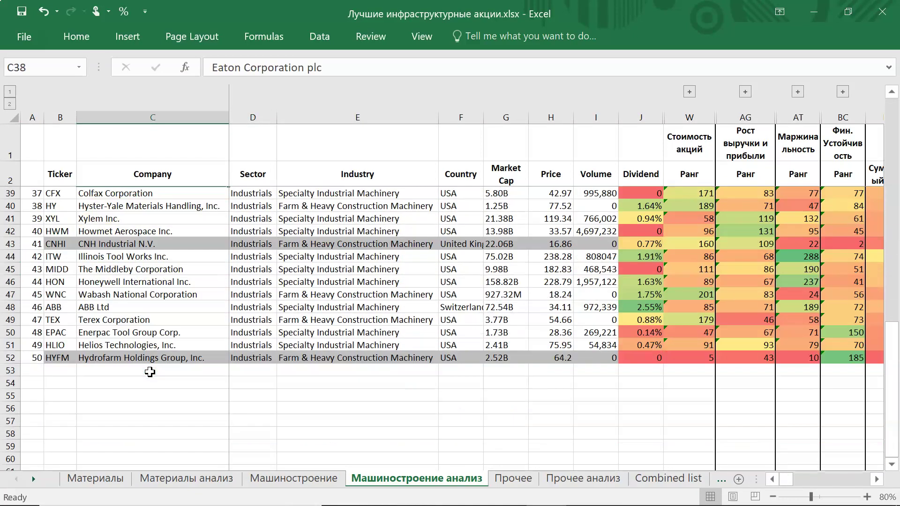
scroll(155, 366, up, 5)
click(156, 334)
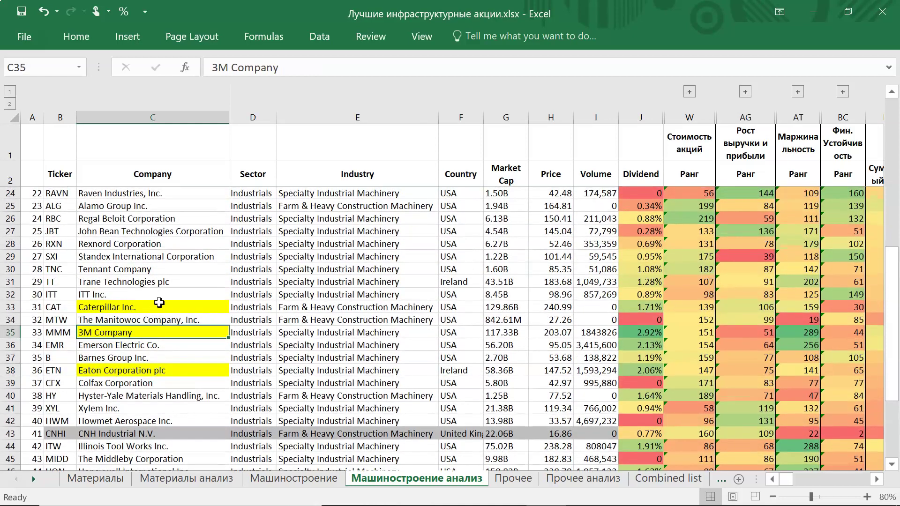
click(159, 307)
scroll(167, 328, up, 7)
click(141, 269)
click(160, 204)
Step: Examine the green-shaded Industry cells E3:E18 of the top 16 companies and their Рейтинг, % values in BK3:BK18
click(274, 332)
drag(329, 194, 354, 387)
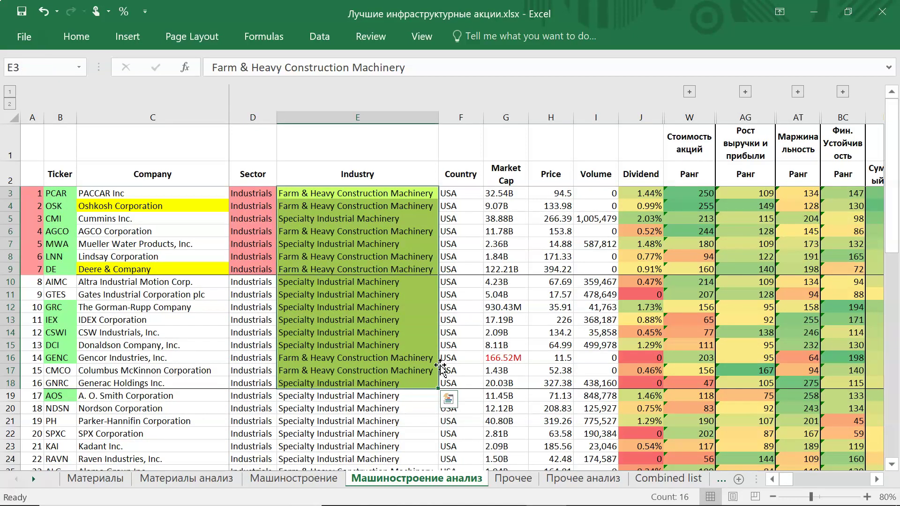
key(Right)
key(Right)
key(Right)
key(Right)
key(Right)
key(Right)
key(Right)
key(Right)
key(Right)
key(Right)
key(Right)
key(Right)
key(Right)
key(Right)
key(Right)
key(Right)
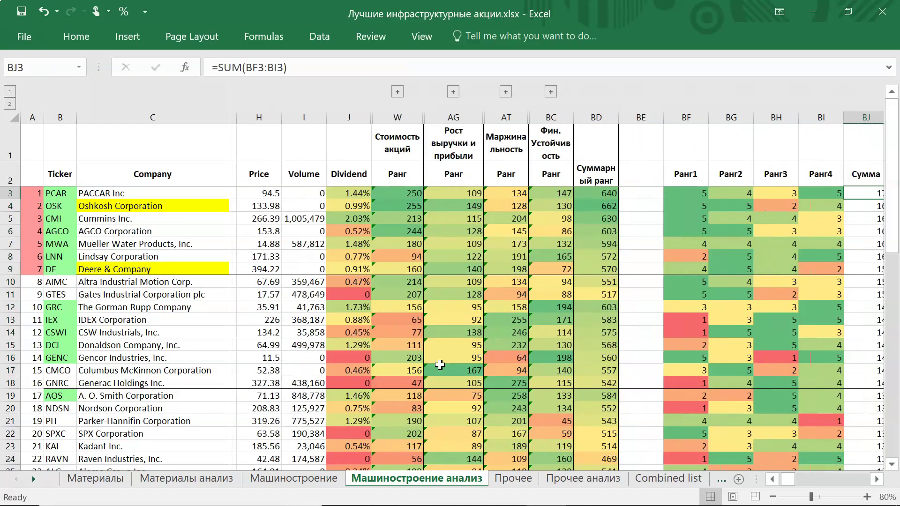
key(Right)
key(Right)
key(Right)
drag(759, 388, 765, 194)
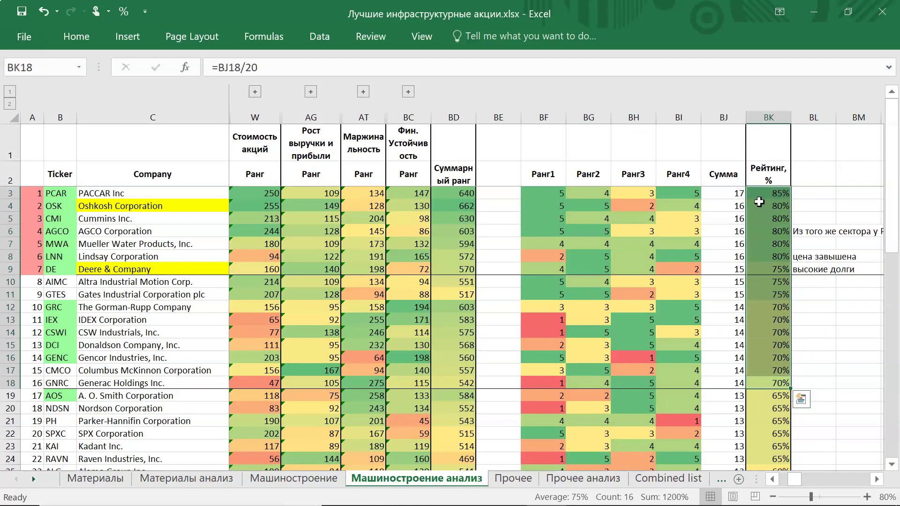
Step: Check the green-highlighted tickers, PCAR to DE, GRC to GENC and AOS, against the Суммарный ранг column
drag(54, 199, 54, 269)
drag(55, 307, 53, 357)
click(56, 396)
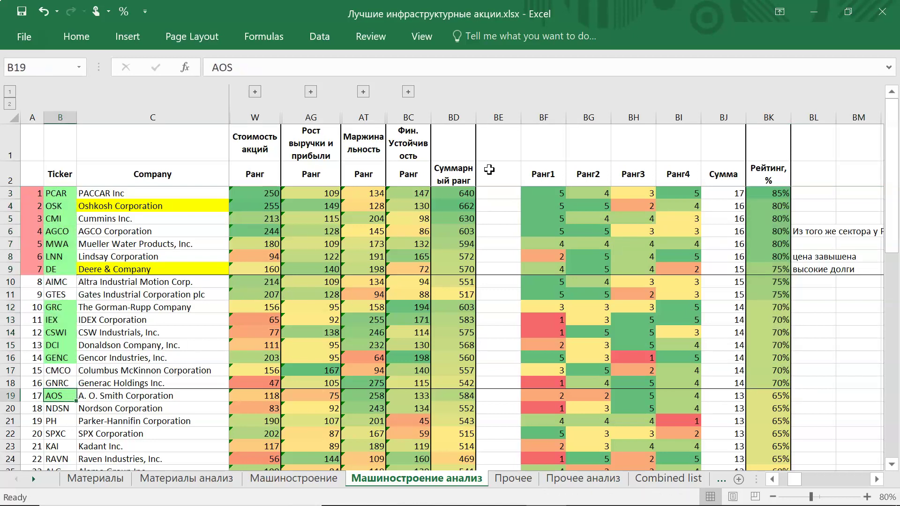
click(455, 115)
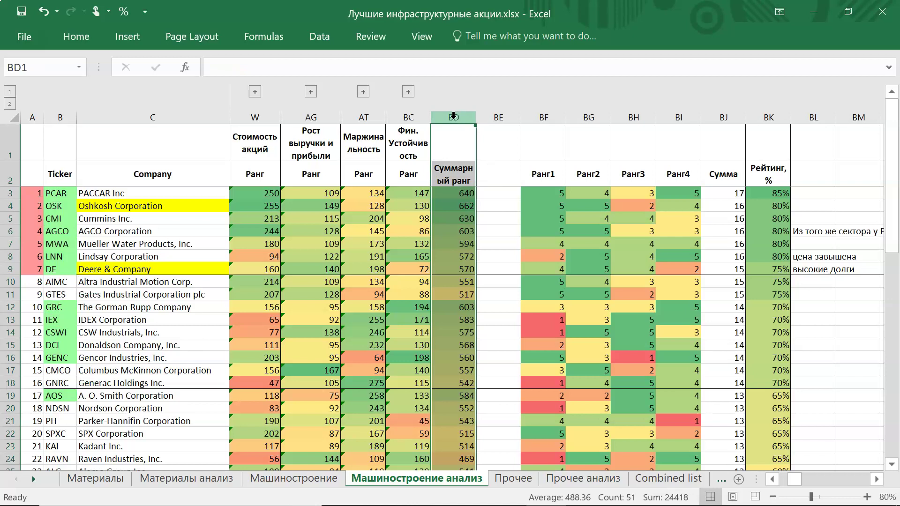
Step: Review the seven red-marked leaders, PACCAR through Deere & Company, in the number and Sector columns
drag(31, 194, 30, 269)
drag(267, 193, 261, 269)
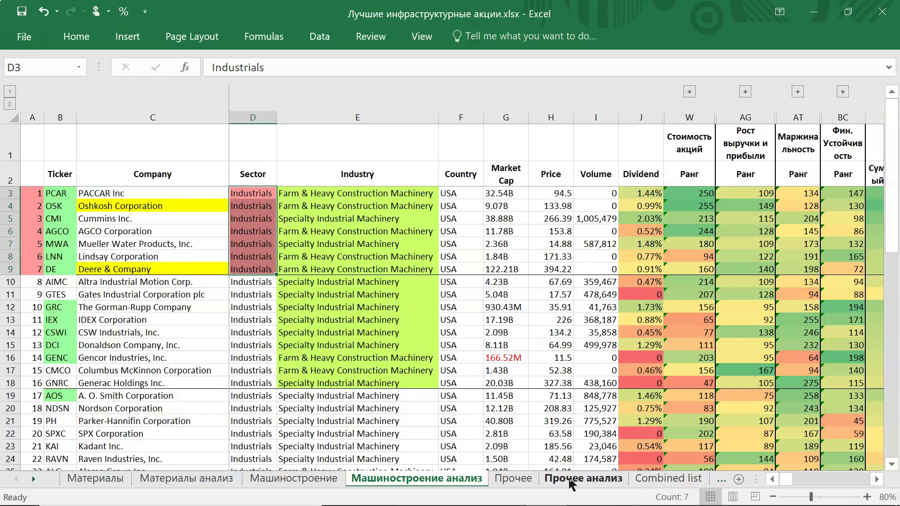
click(505, 434)
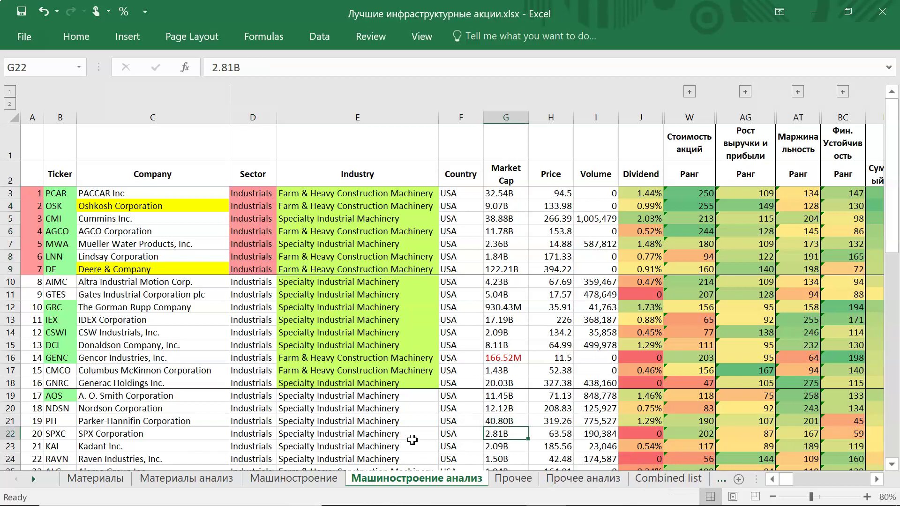
Step: Open the Прочее sheet and examine the Engineering & Construction companies in rows 2 to 16
click(516, 482)
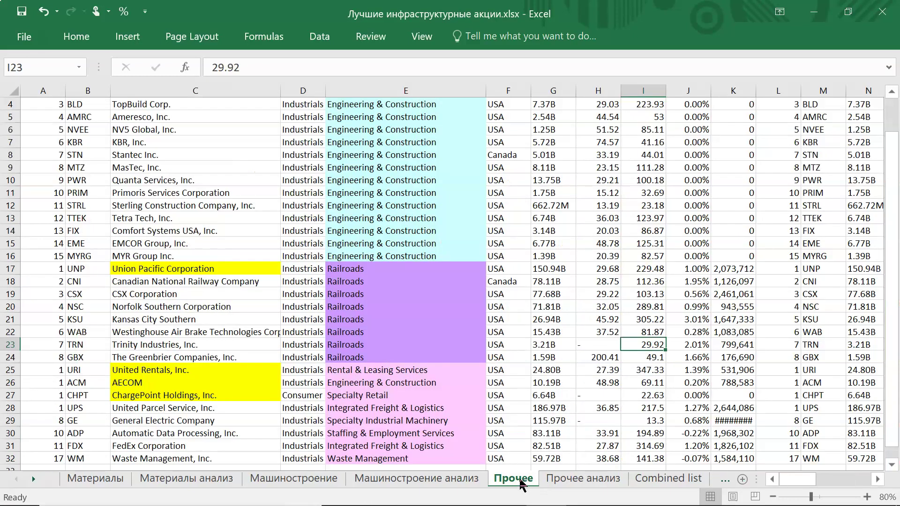
click(425, 411)
scroll(422, 362, up, 1)
drag(10, 117, 9, 294)
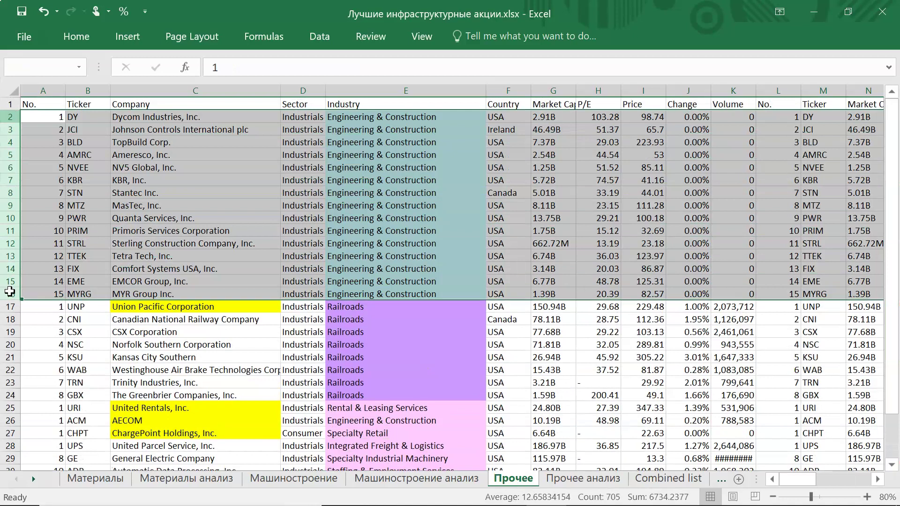
drag(407, 116, 352, 291)
drag(238, 274, 54, 297)
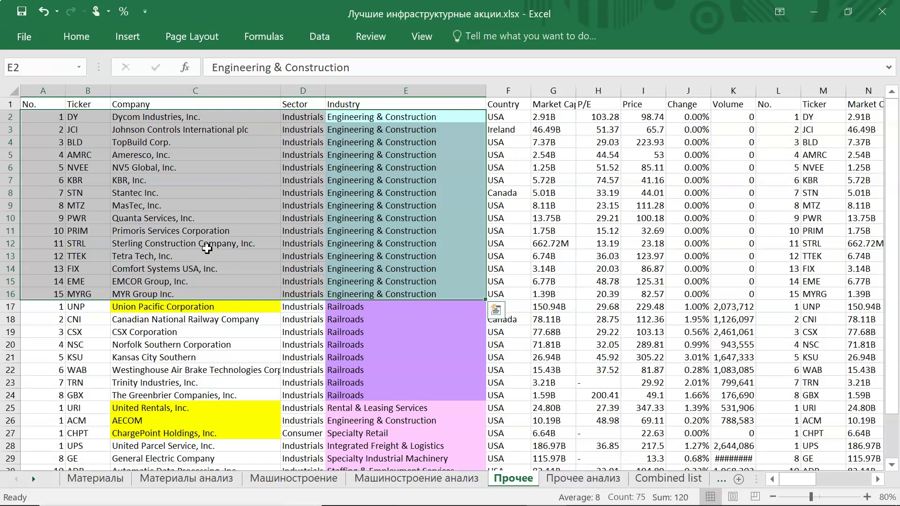
Step: Examine the Railroads companies in rows 17 to 24, starting with Union Pacific Corporation
scroll(385, 286, down, 1)
drag(371, 271, 59, 357)
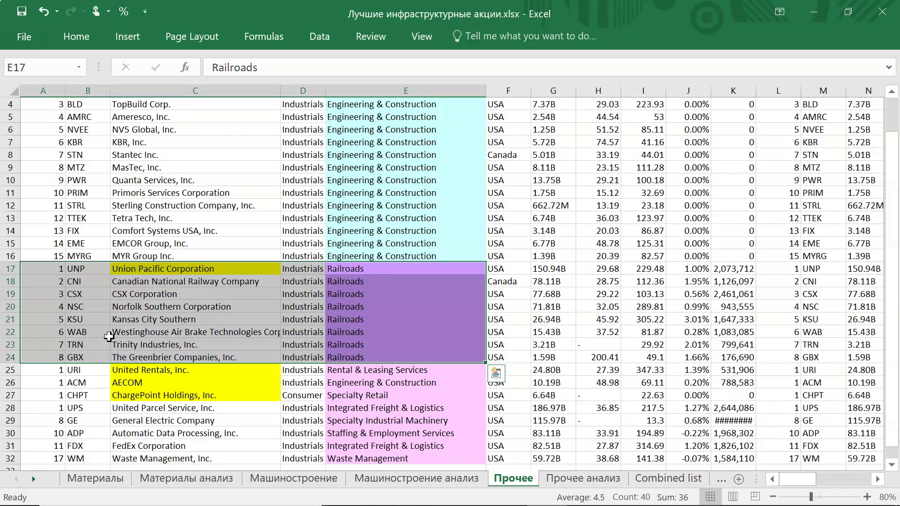
click(153, 273)
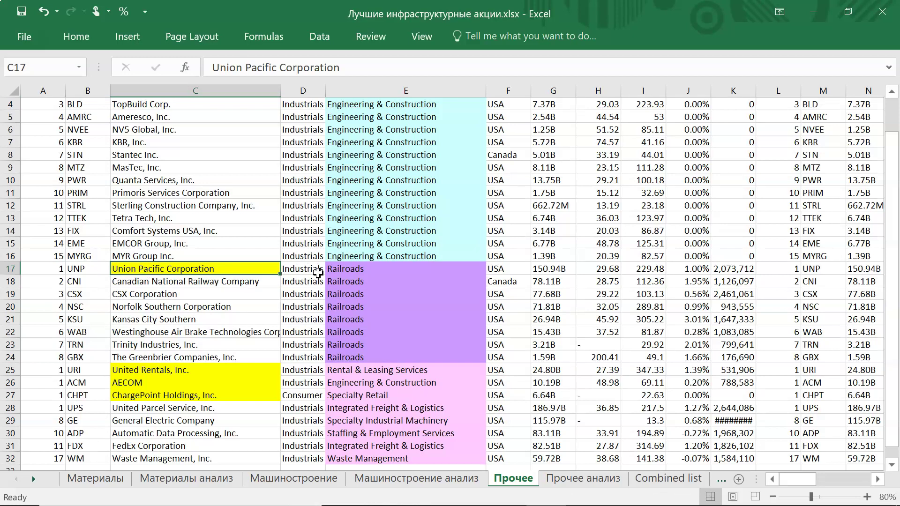
Step: Review the Railroads rows and the mixed-industry companies in rows 25 to 32, from United Rentals to Waste Management
drag(349, 270, 352, 359)
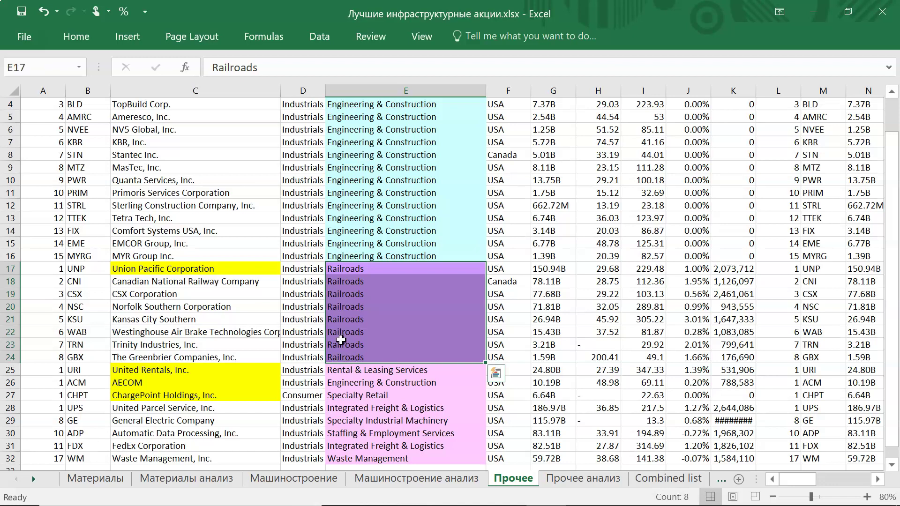
scroll(340, 340, down, 1)
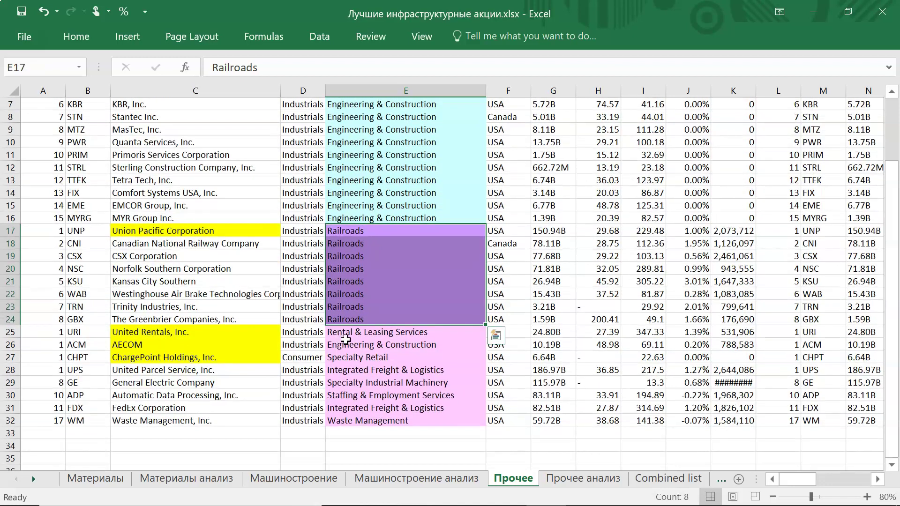
drag(350, 339, 357, 419)
drag(142, 333, 338, 333)
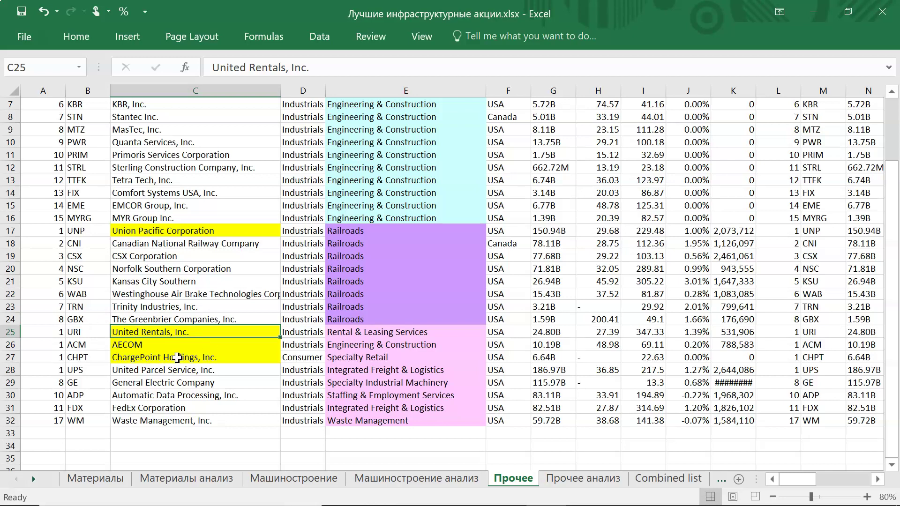
key(ctrl+Down)
key(Down)
scroll(159, 338, down, 1)
drag(160, 331, 383, 331)
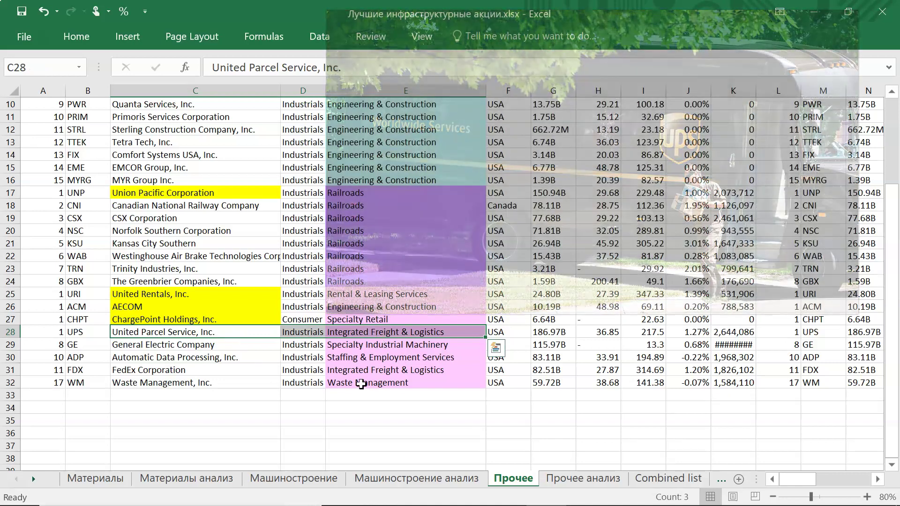
drag(357, 382, 183, 384)
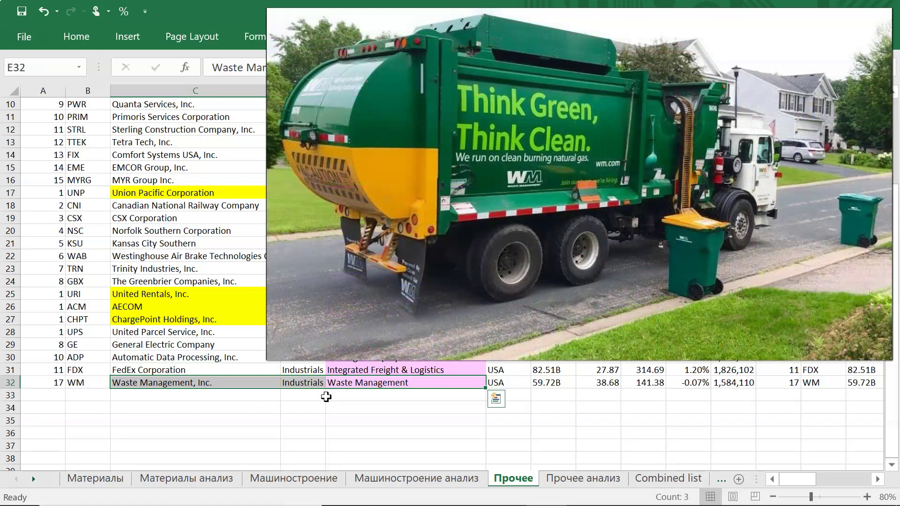
Step: Open the Прочее анализ sheet, expand the Стоимость акций group and review the Engineering & Construction companies' P/E values
scroll(325, 397, up, 3)
key(ctrl+Page_Down)
drag(29, 191, 345, 364)
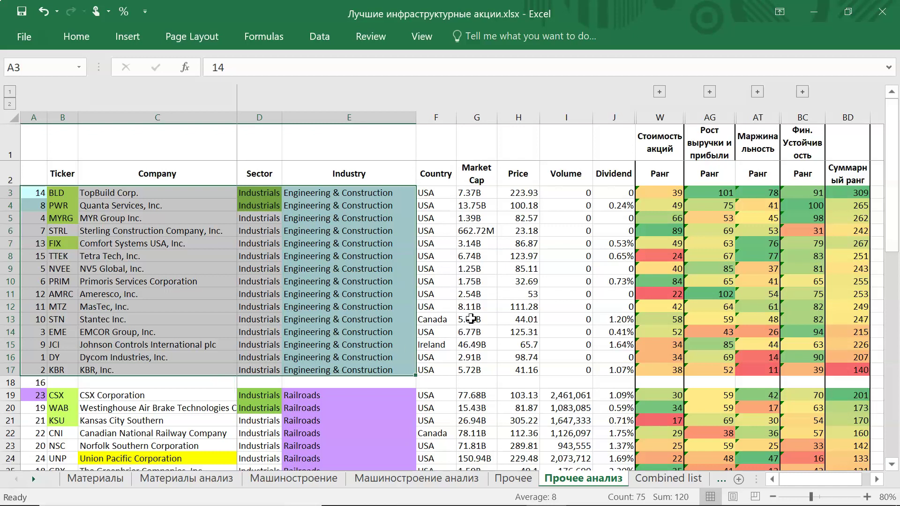
click(659, 91)
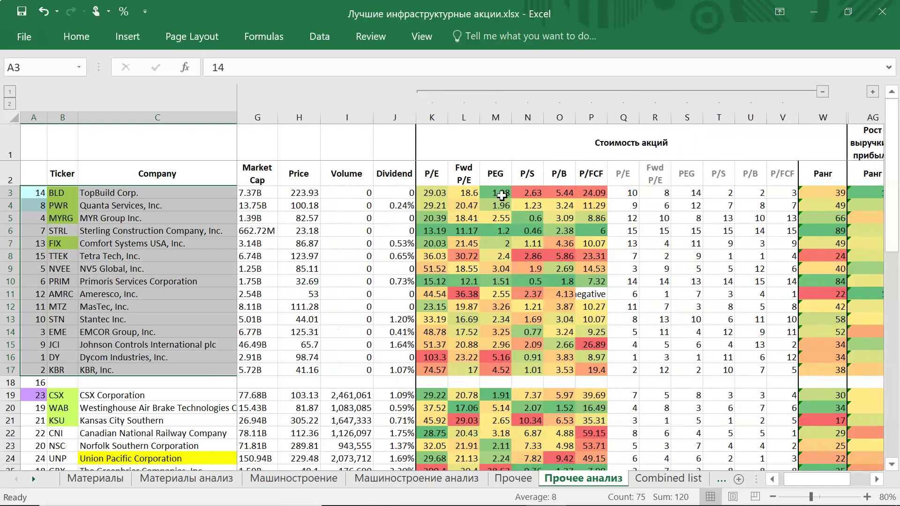
drag(141, 192, 124, 366)
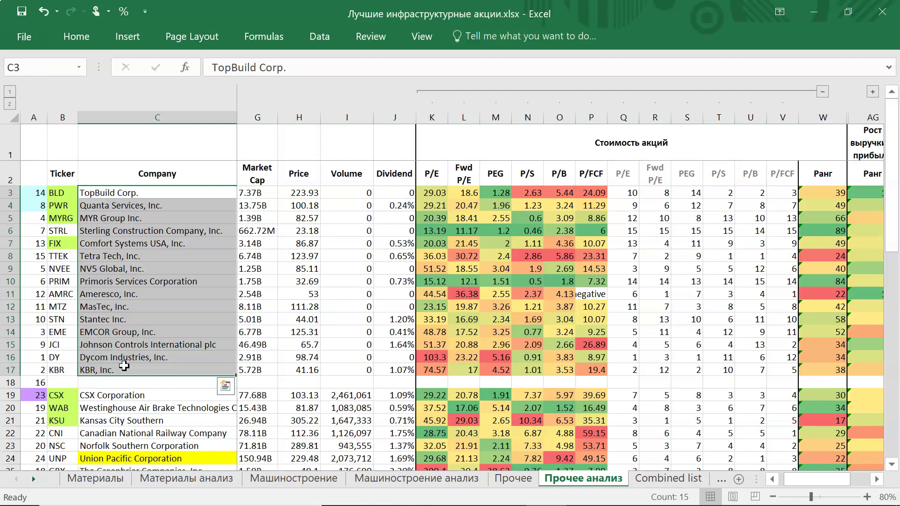
scroll(415, 218, left, 3)
drag(651, 192, 649, 369)
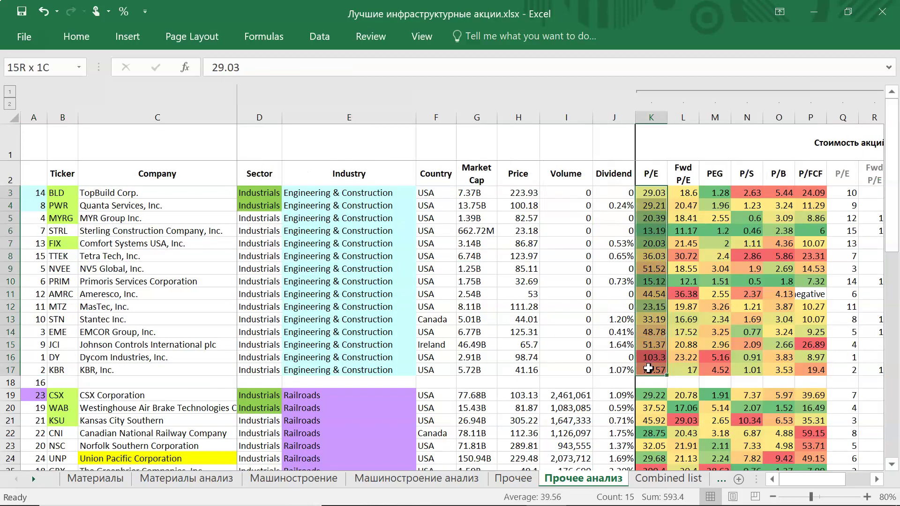
Step: Check how the Industry column separates the companies into Engineering & Construction, Railroads and the remaining industries
drag(386, 195, 376, 430)
scroll(382, 343, down, 2)
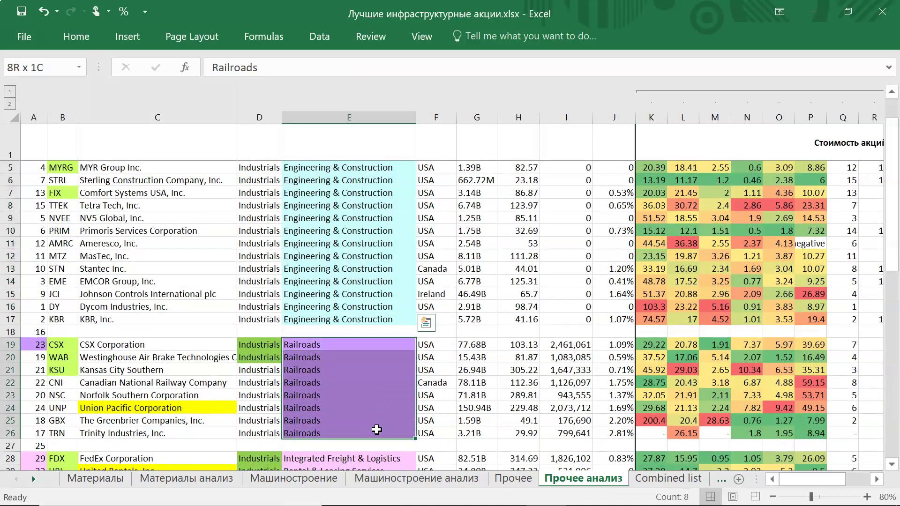
scroll(685, 259, up, 1)
click(519, 205)
drag(320, 191, 342, 450)
scroll(394, 343, down, 2)
scroll(377, 370, up, 3)
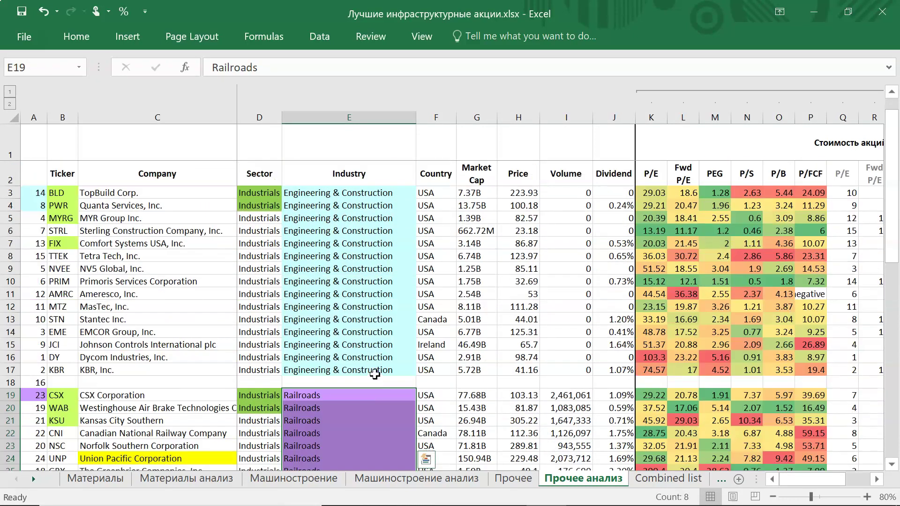
Step: Look across the valuation multiples and their ranks up to the growth rank, and collapse the Стоимость акций group
click(458, 219)
key(Right)
key(Right)
key(Right)
key(Right)
key(Right)
key(Right)
key(Right)
key(Right)
key(Right)
key(Right)
key(Right)
key(Right)
key(Right)
key(Right)
key(Right)
key(Right)
key(Right)
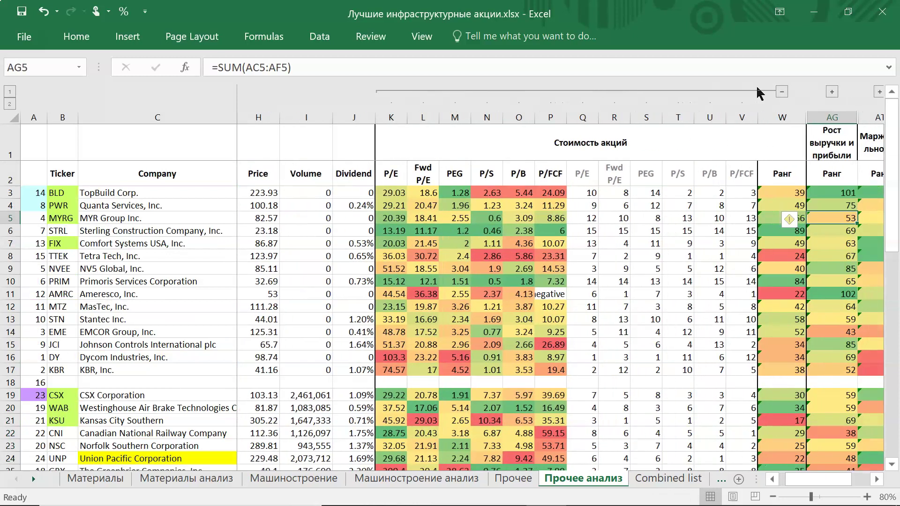
click(781, 92)
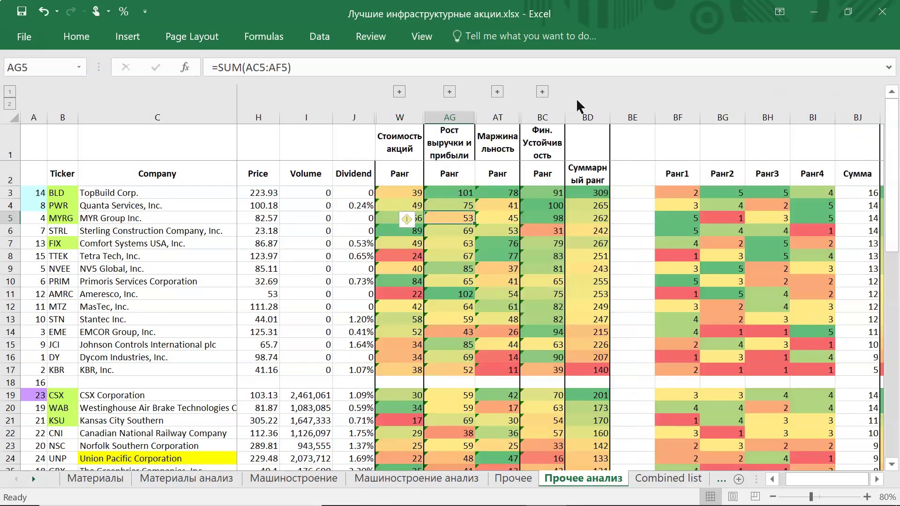
Step: View the Рост выручки и прибыли details, collapse them, and expand the Маржинальность group to scan all companies' margins
click(450, 91)
click(854, 94)
click(497, 91)
click(691, 205)
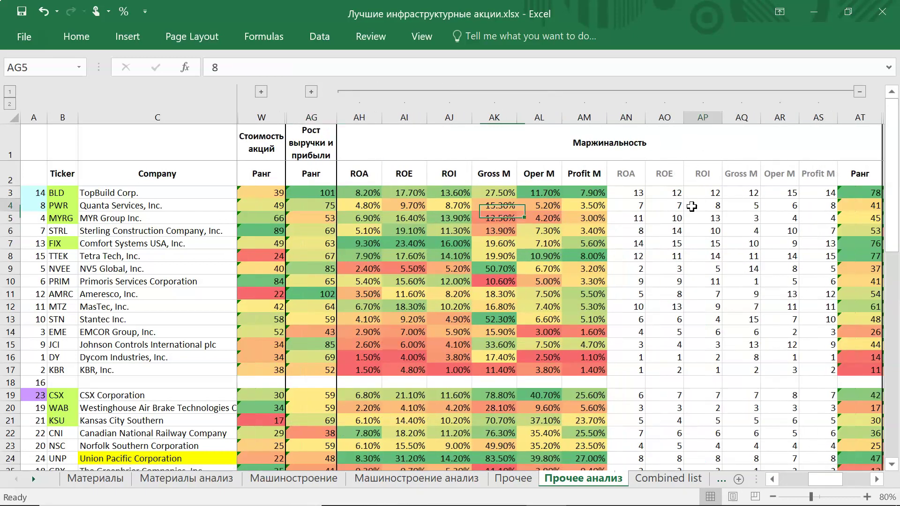
scroll(692, 206, down, 4)
scroll(692, 207, up, 4)
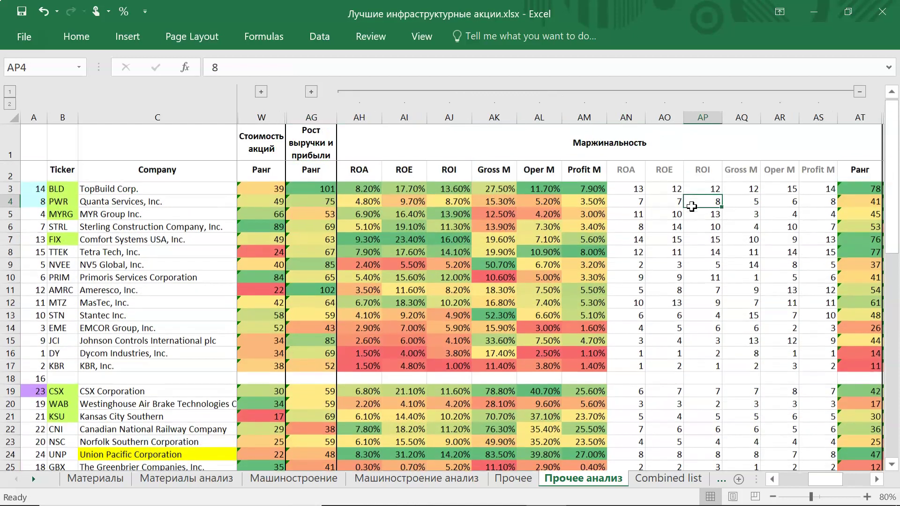
scroll(648, 230, down, 1)
scroll(649, 230, down, 3)
click(584, 370)
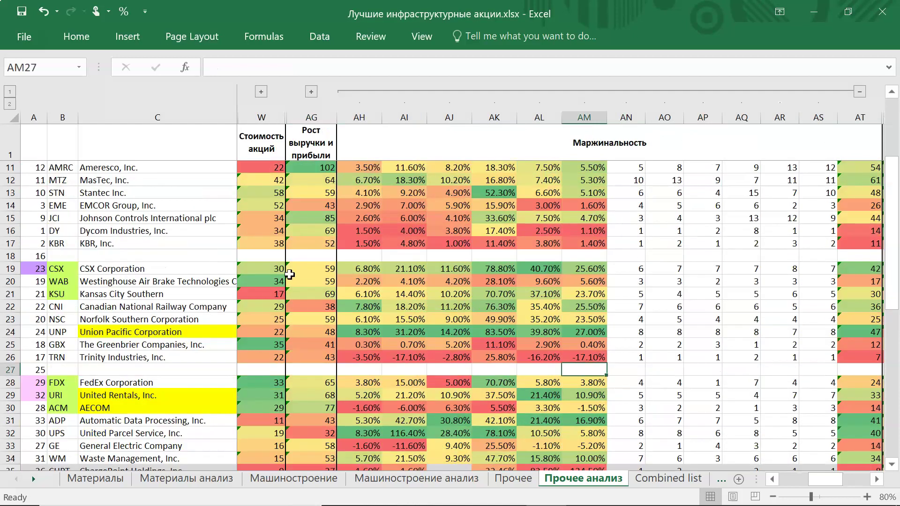
Step: Compare Union Pacific Corporation's return and margin figures with Trinity Industries' within the Railroads rows 19 to 26
drag(10, 268, 11, 357)
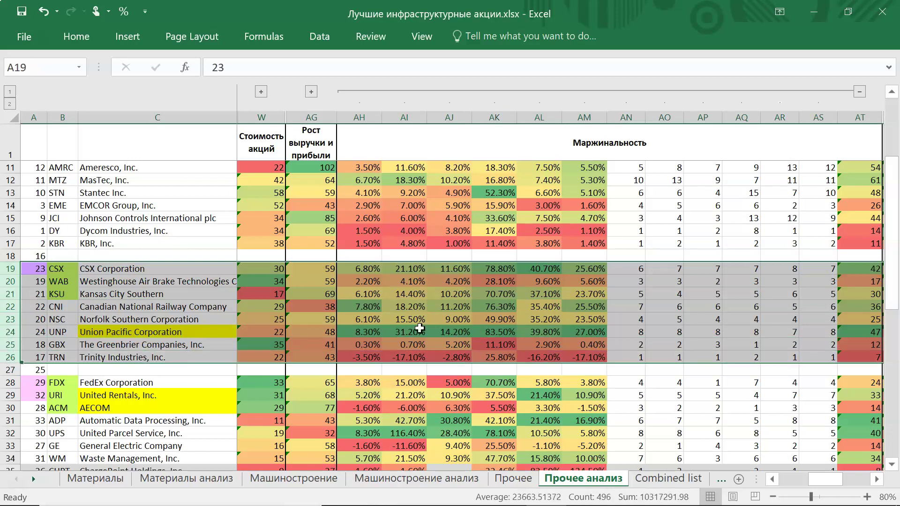
click(593, 372)
drag(369, 332, 568, 331)
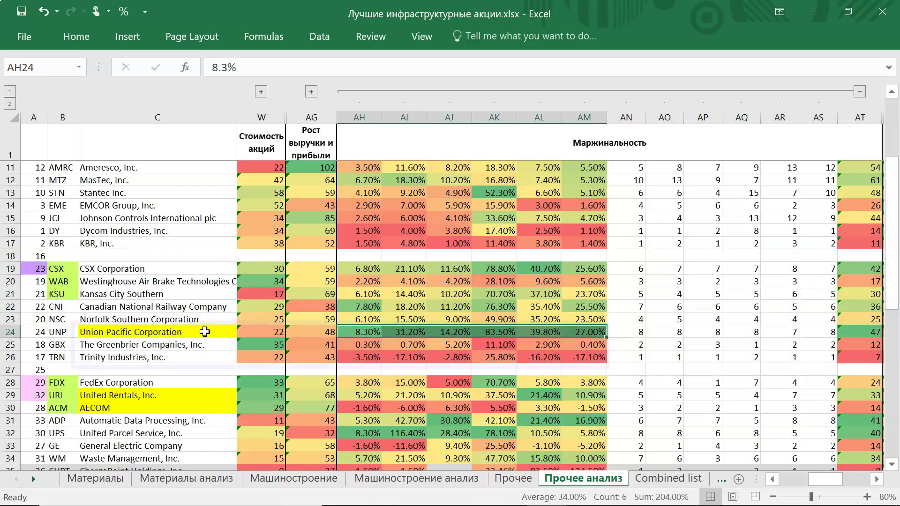
click(190, 331)
drag(357, 358, 586, 357)
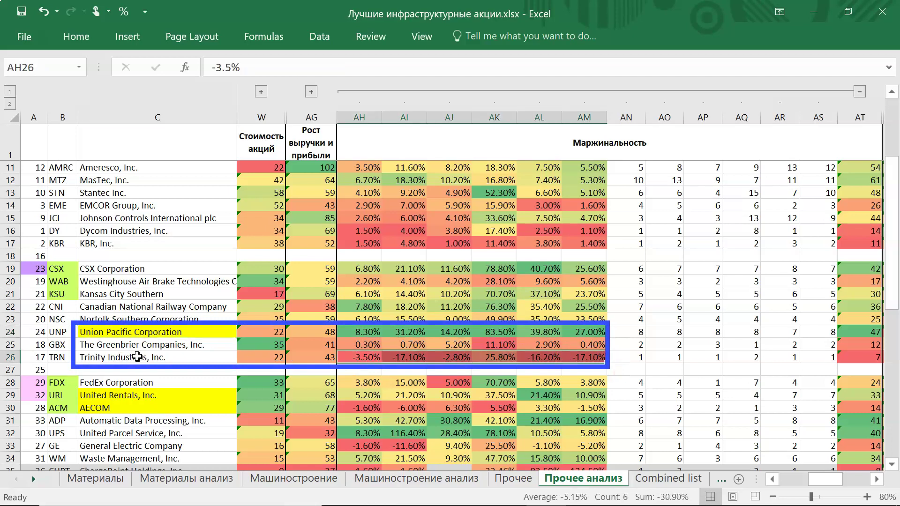
drag(359, 331, 586, 332)
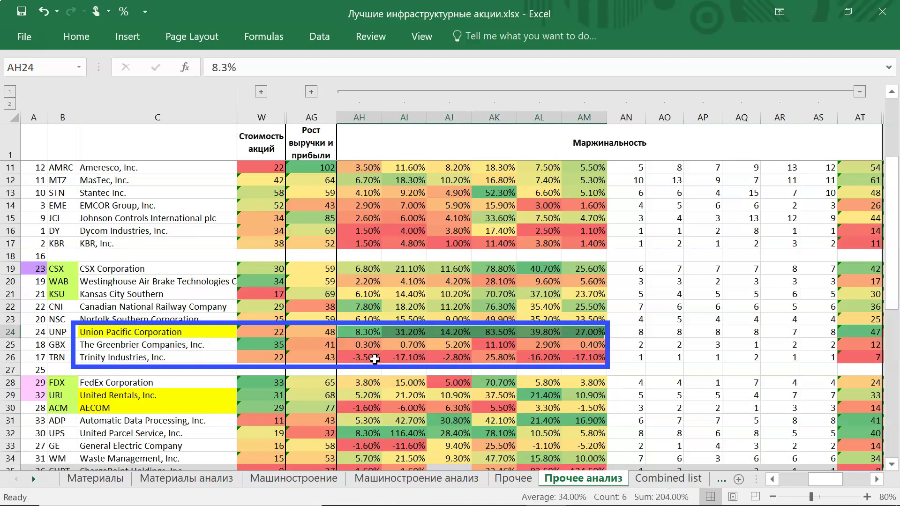
drag(374, 359, 586, 358)
click(633, 281)
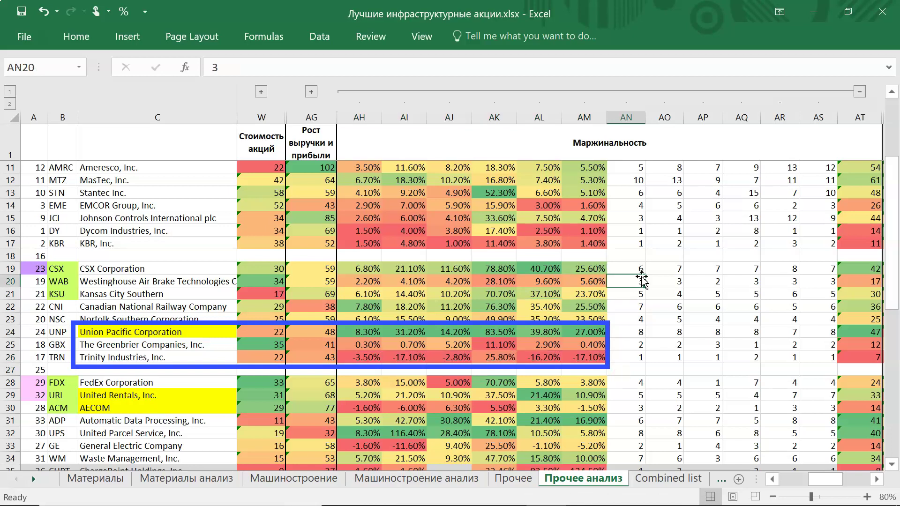
Step: Replace the expanded Маржинальность details with the Фин. Устойчивость ones, scan the companies' figures and collapse that group
click(860, 92)
click(404, 91)
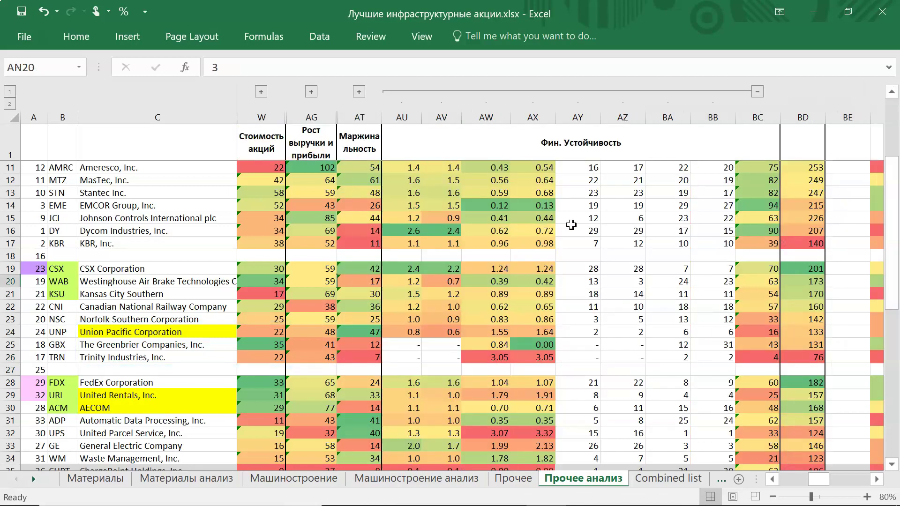
scroll(573, 225, up, 3)
scroll(571, 225, down, 4)
scroll(571, 225, up, 3)
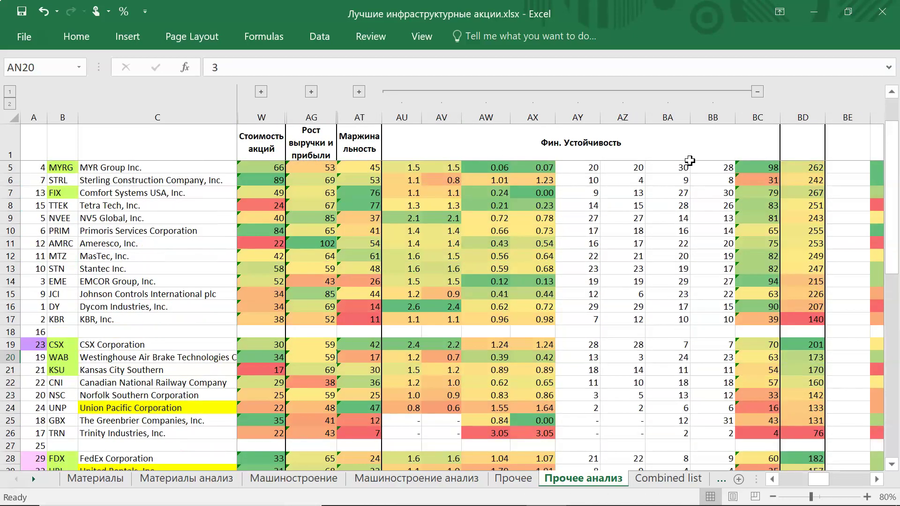
click(757, 92)
click(507, 194)
scroll(504, 195, up, 1)
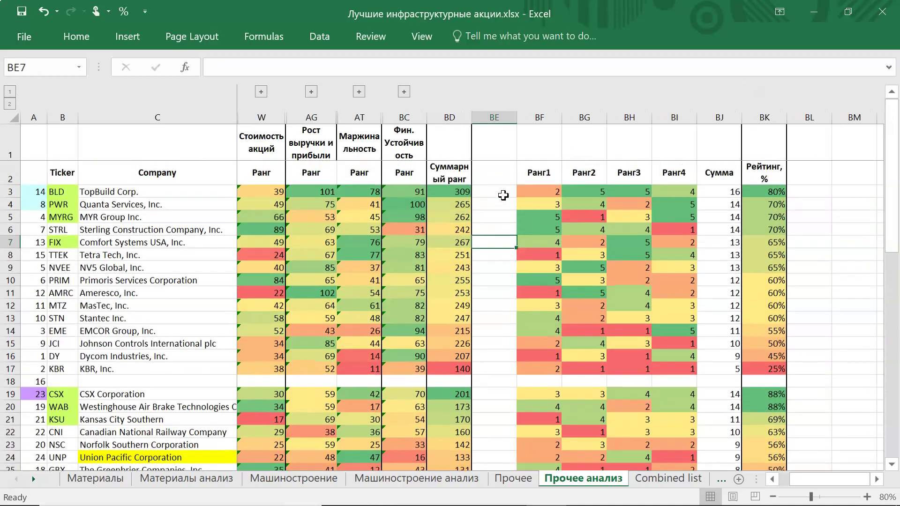
Step: Review the Рейтинг, % values of the Engineering & Construction companies, checking TopBuild Corp., Quanta Services and KBR, Inc
click(129, 281)
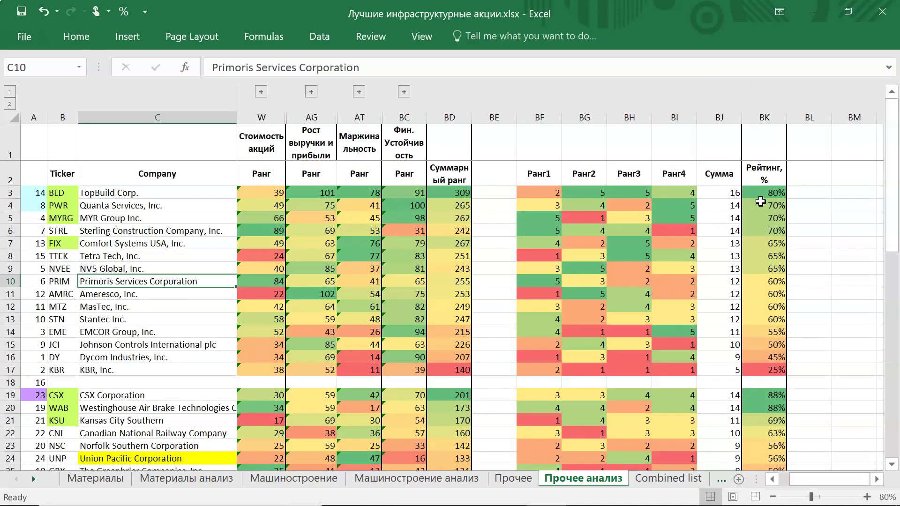
drag(780, 198, 769, 369)
click(852, 256)
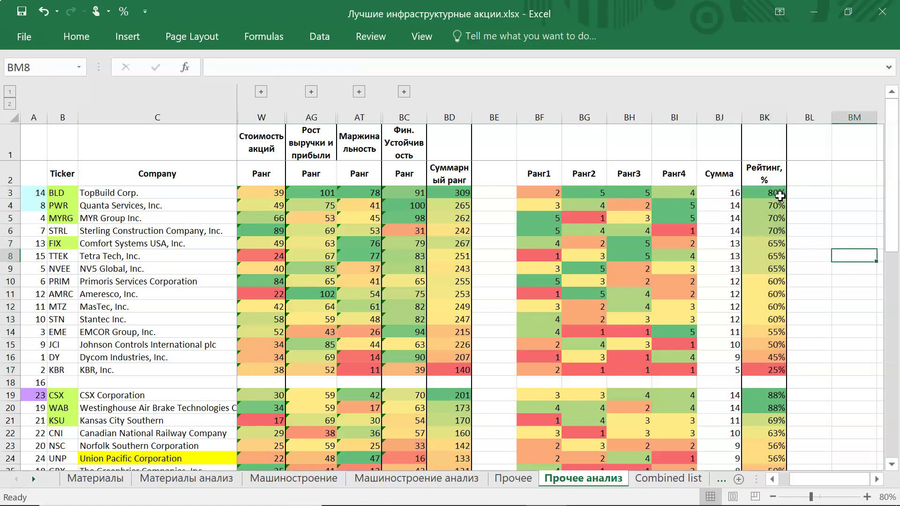
click(10, 192)
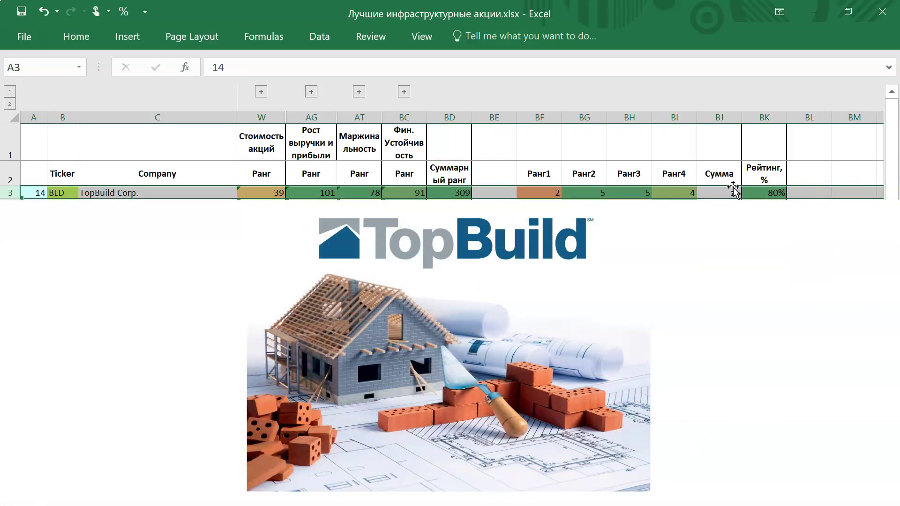
click(161, 206)
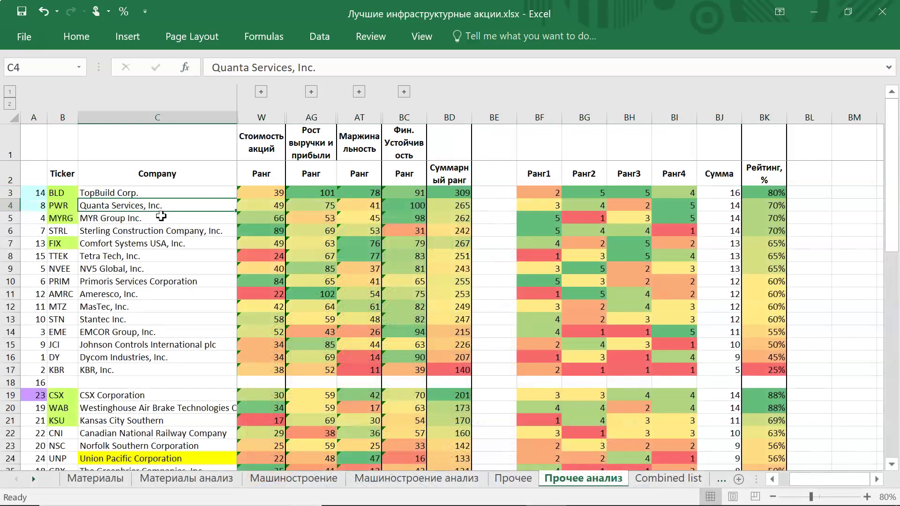
click(122, 370)
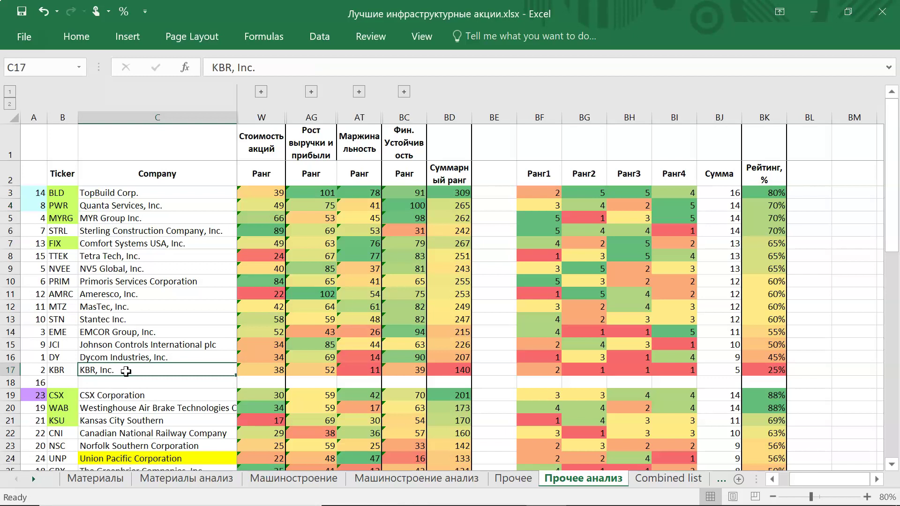
Step: Compare Union Pacific Corporation's Рейтинг, % with those of CSX and WAB within the Railroads group
scroll(192, 371, down, 3)
drag(9, 268, 5, 357)
click(202, 332)
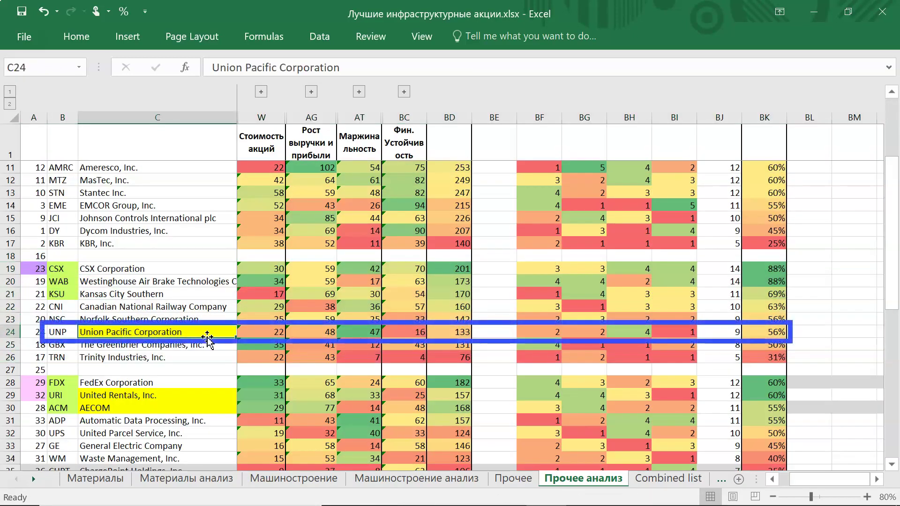
click(775, 331)
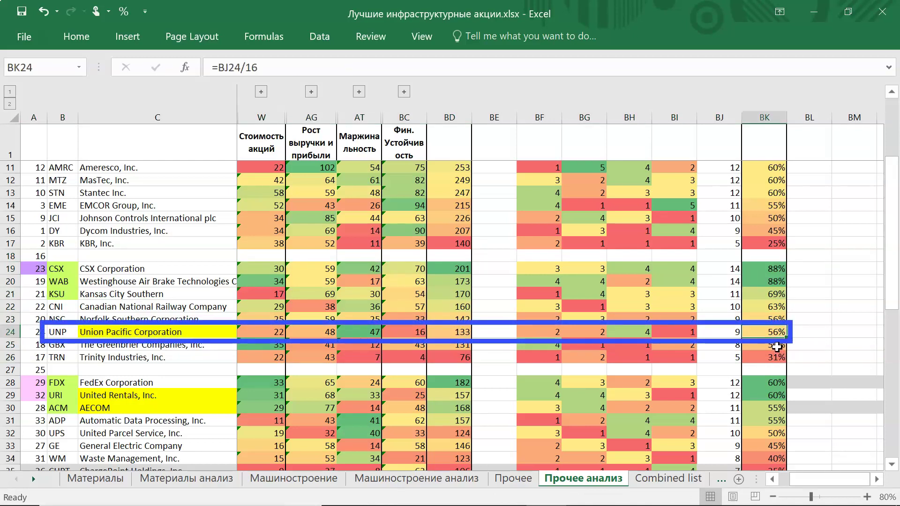
drag(775, 269, 775, 282)
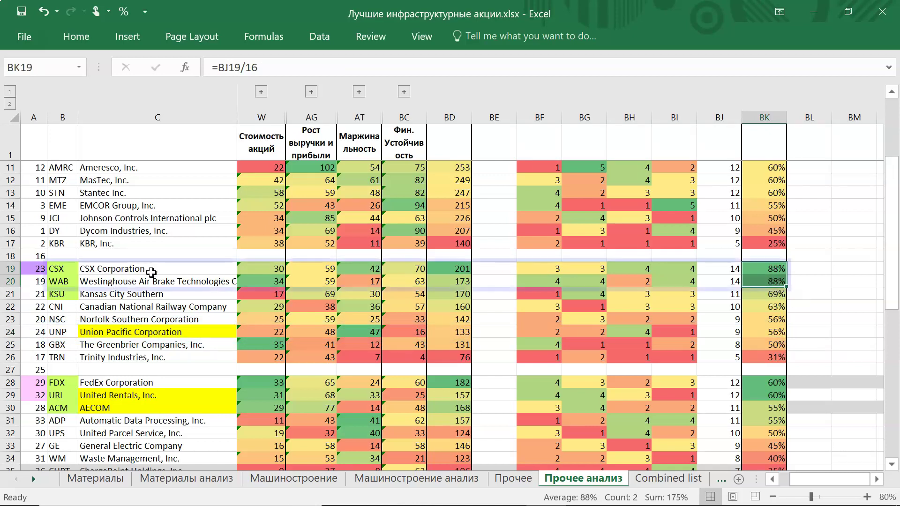
click(110, 272)
drag(59, 269, 149, 280)
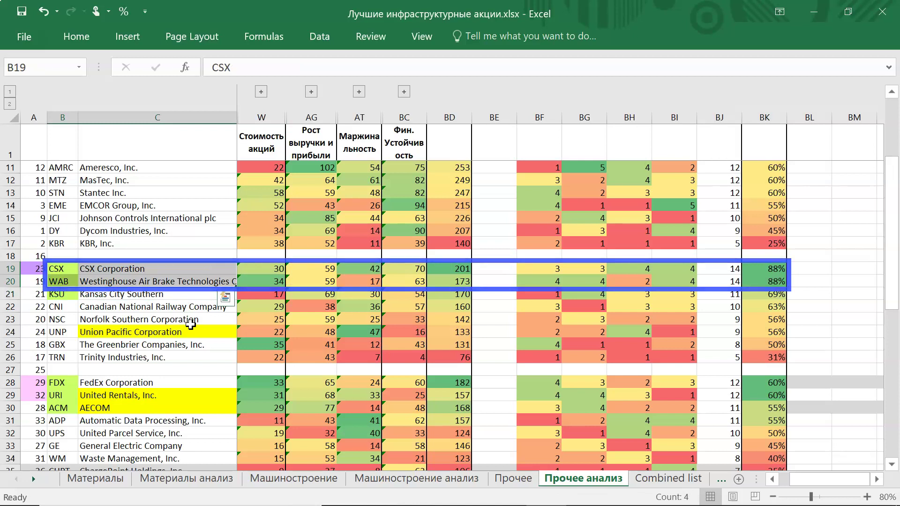
click(191, 323)
Step: Review the Рейтинг, % values of FedEx Corporation, United Rentals, Inc. and AECOM in the group starting at row 28
click(359, 395)
scroll(361, 386, down, 1)
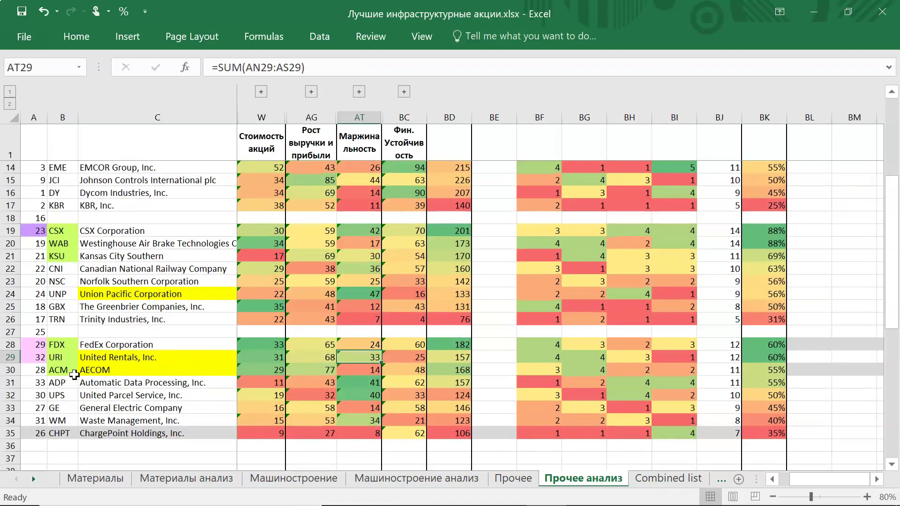
drag(777, 347, 775, 358)
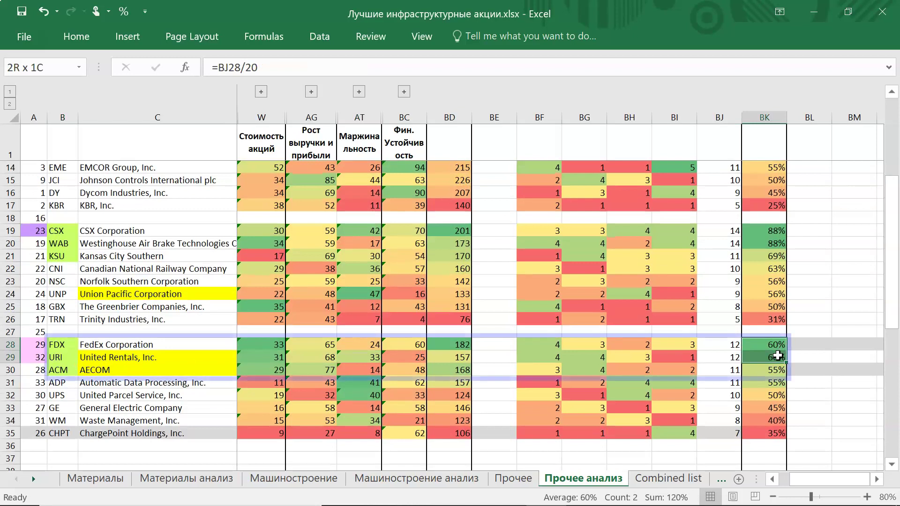
drag(174, 345, 178, 358)
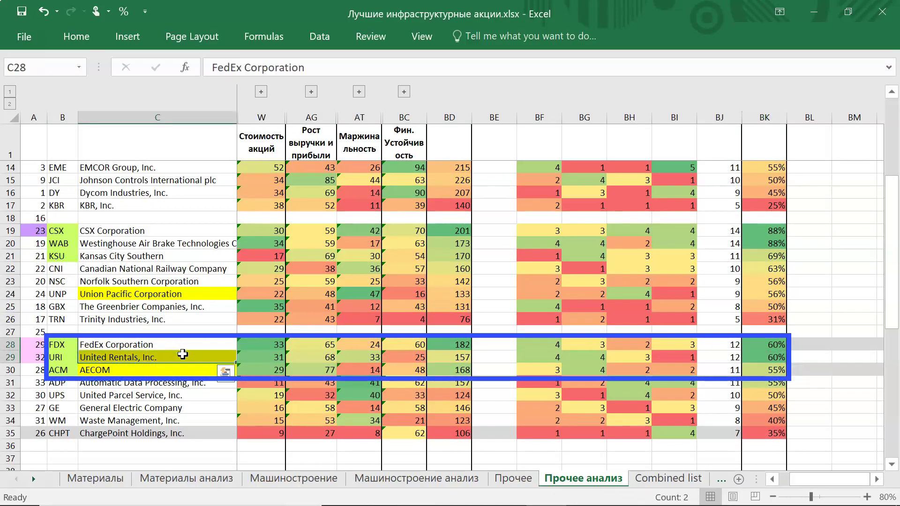
click(127, 374)
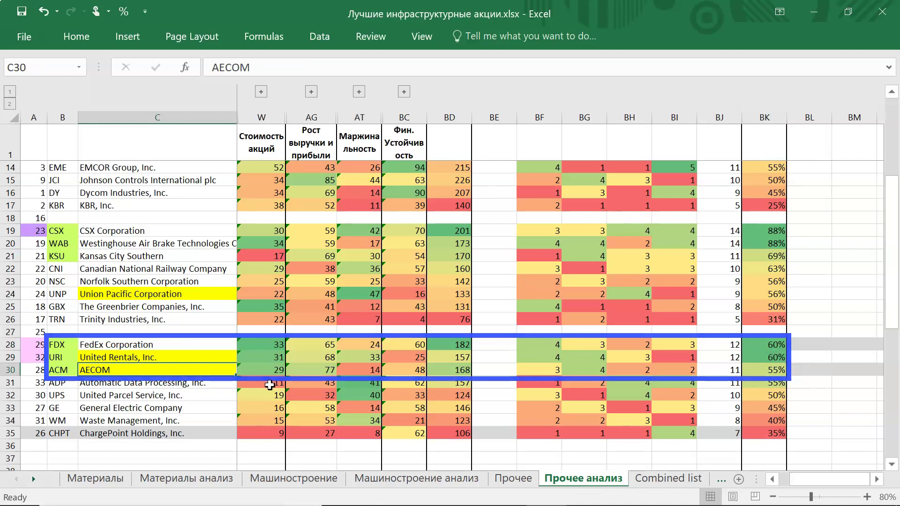
key(Left)
key(Left)
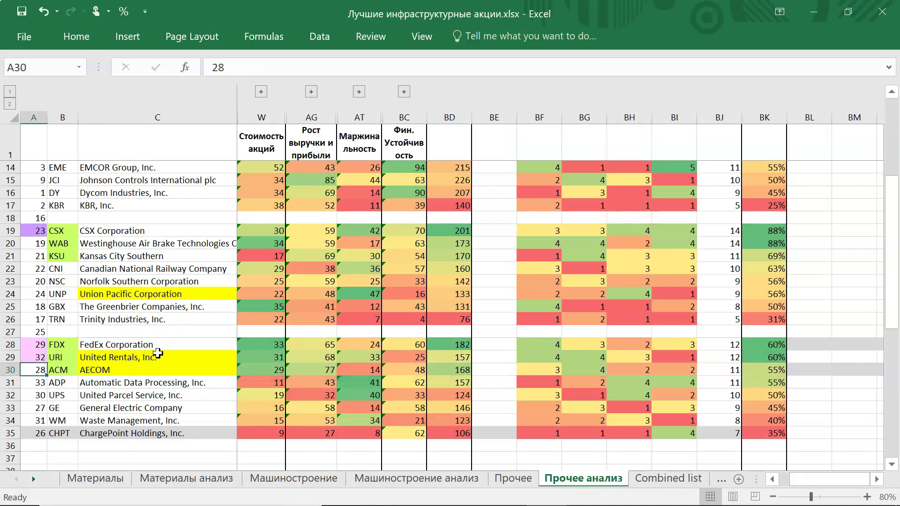
Step: Check the colour-marked numbers of TopBuild Corp. and Quanta Services against the Engineering & Construction companies on the Прочее sheet
scroll(158, 353, up, 4)
drag(36, 193, 37, 206)
scroll(42, 347, down, 1)
click(42, 347)
scroll(41, 347, up, 1)
drag(36, 193, 34, 206)
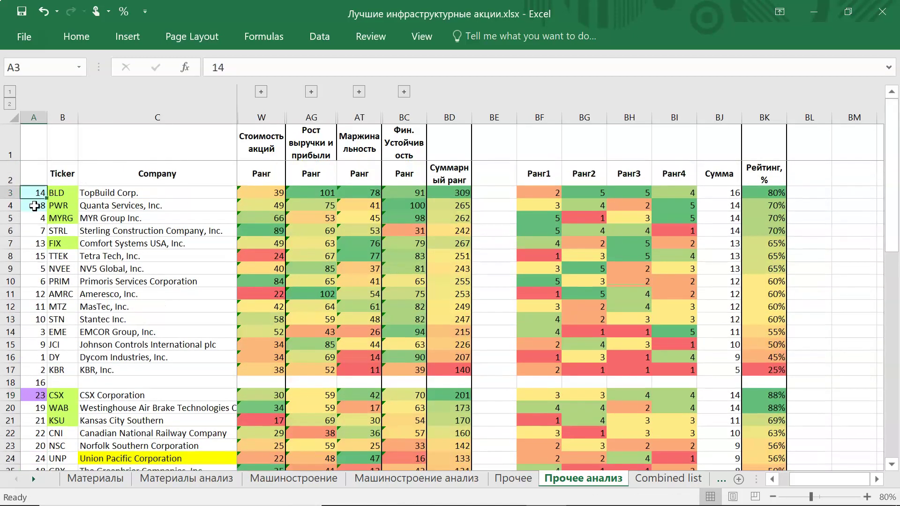
click(514, 478)
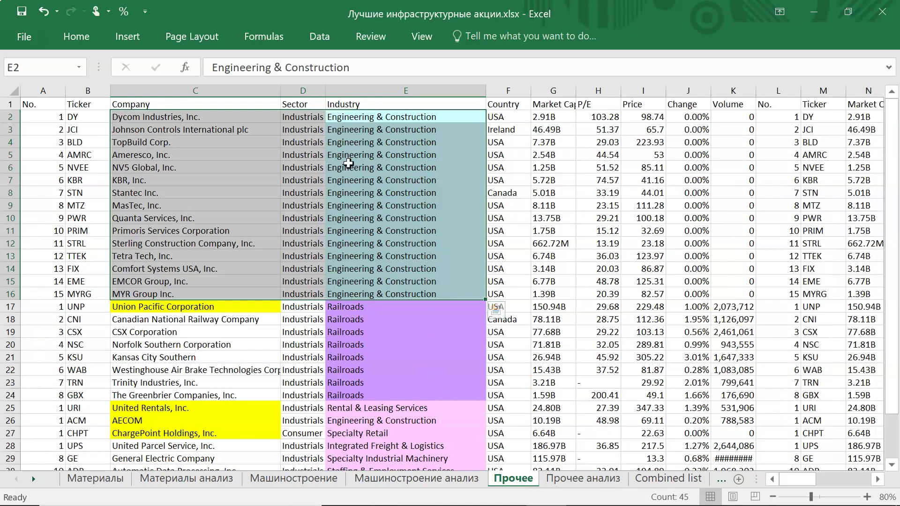
click(577, 479)
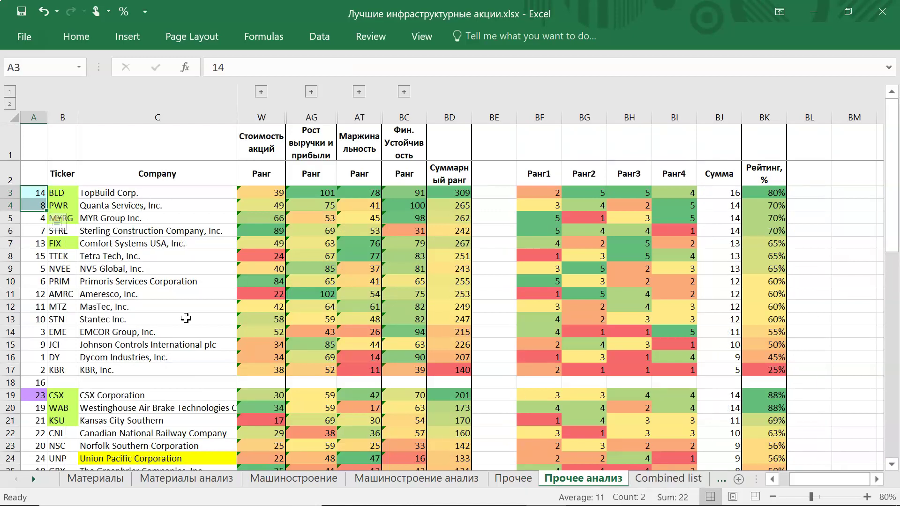
Step: Compare the Railroads rows on the Прочее sheet with the colour-marked CSX, FedEx and United Rentals numbers on Прочее анализ
click(513, 479)
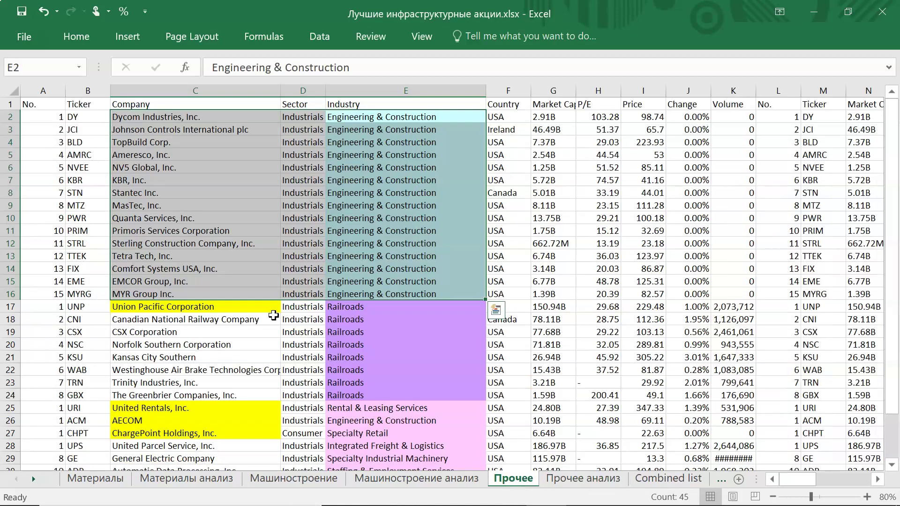
drag(411, 309, 412, 396)
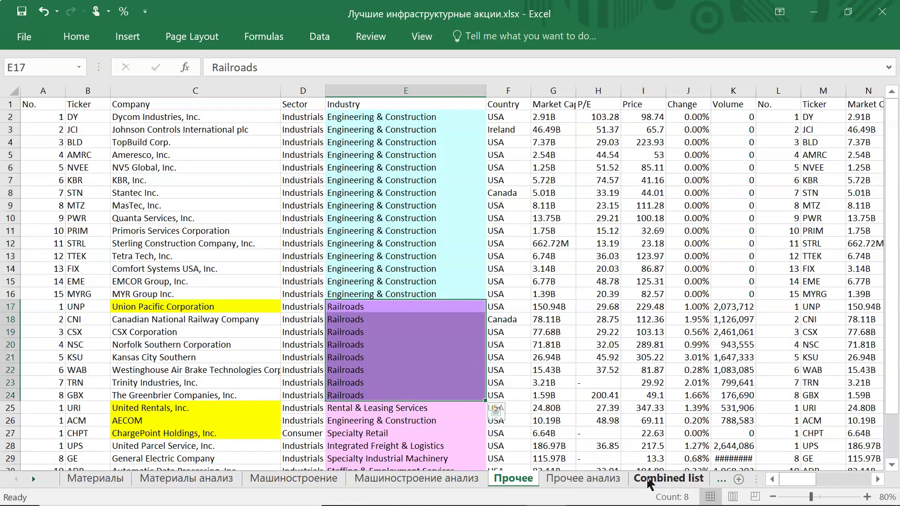
click(608, 483)
click(34, 395)
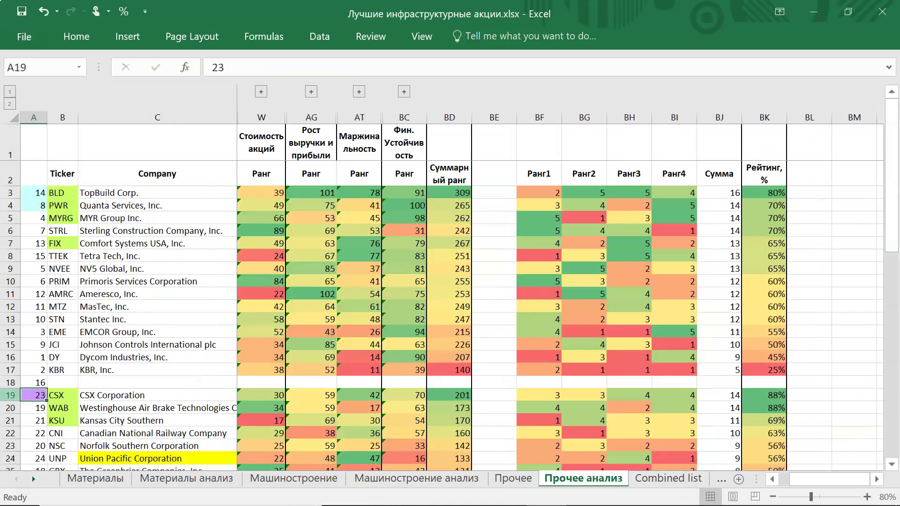
scroll(107, 395, down, 3)
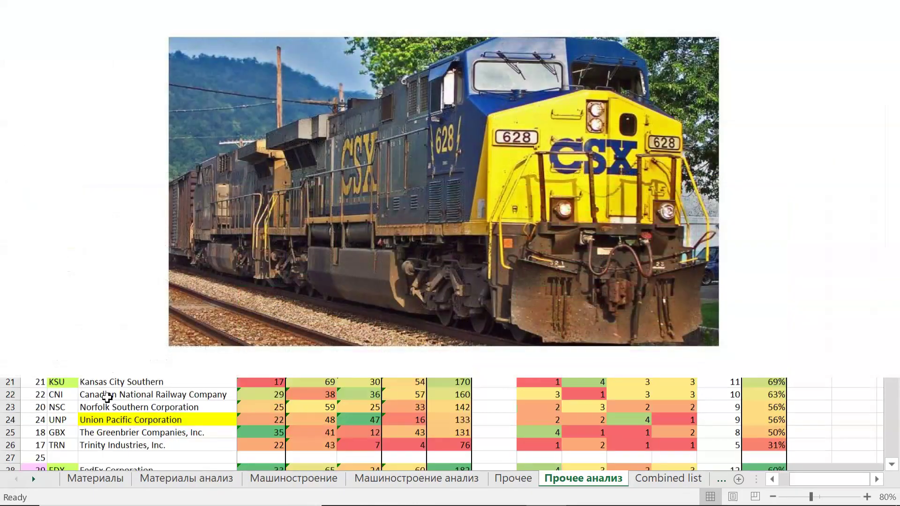
scroll(107, 395, down, 2)
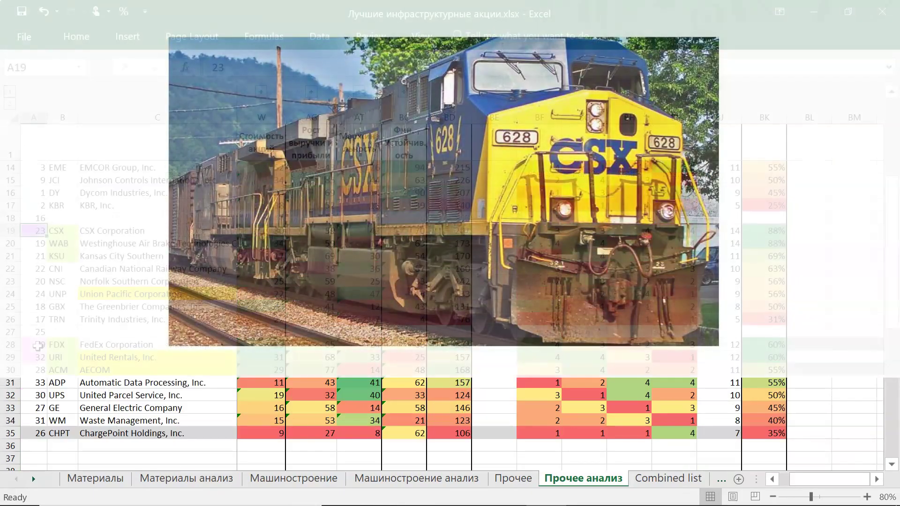
drag(34, 345, 40, 357)
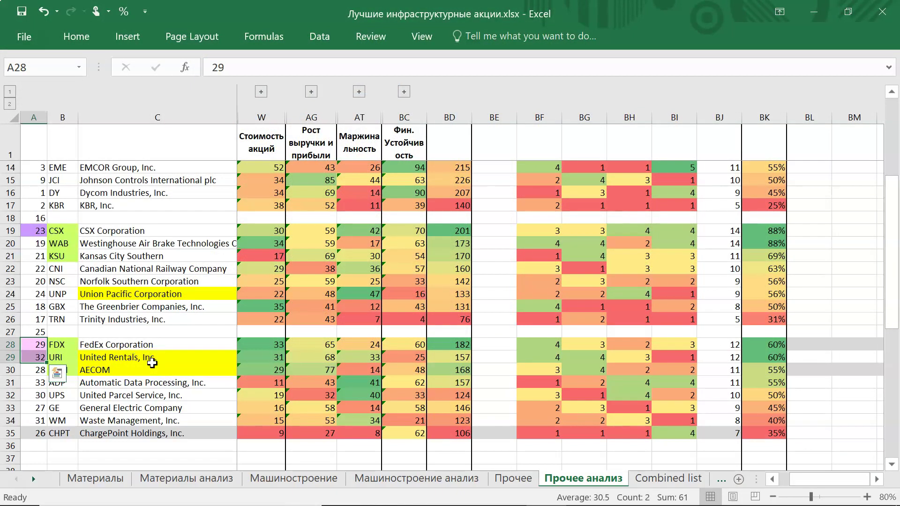
Step: Open the Combined list sheet and scan its upper table of companies down to Lindsay Corporation
click(668, 478)
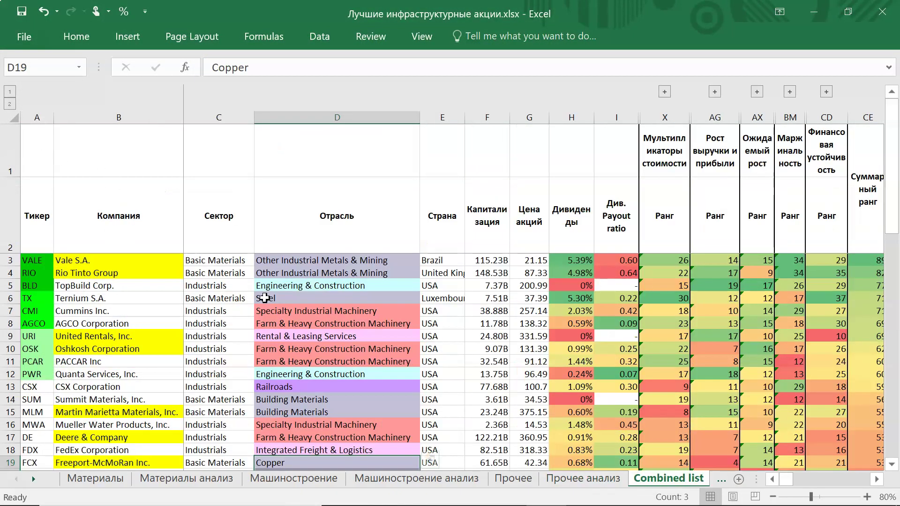
scroll(348, 291, down, 3)
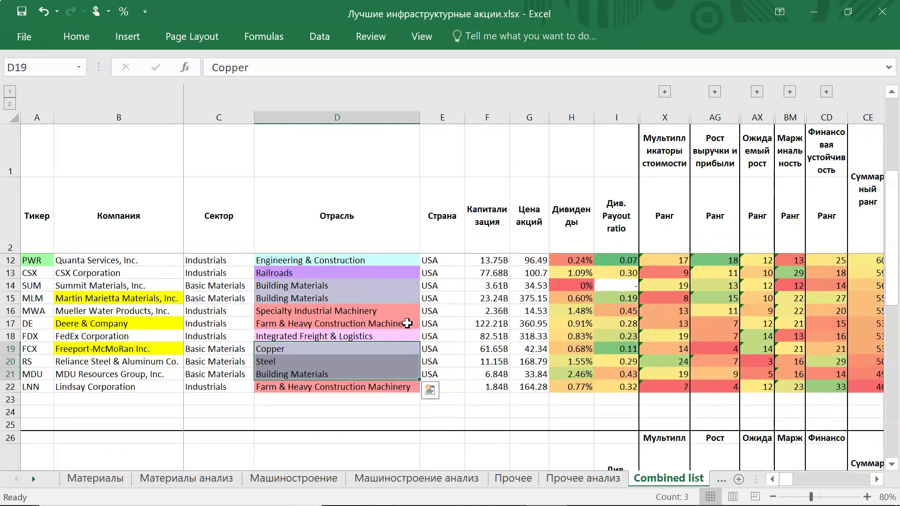
scroll(415, 323, up, 2)
scroll(416, 323, up, 1)
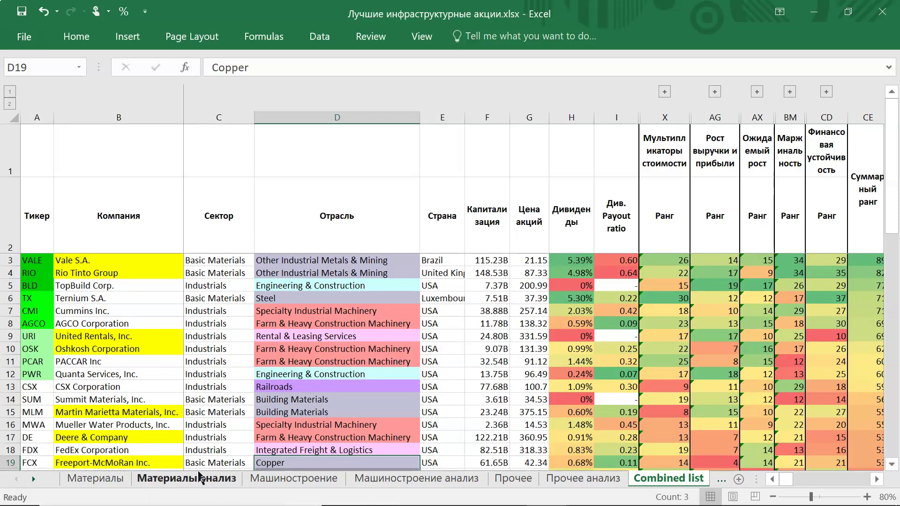
key(ctrl+v)
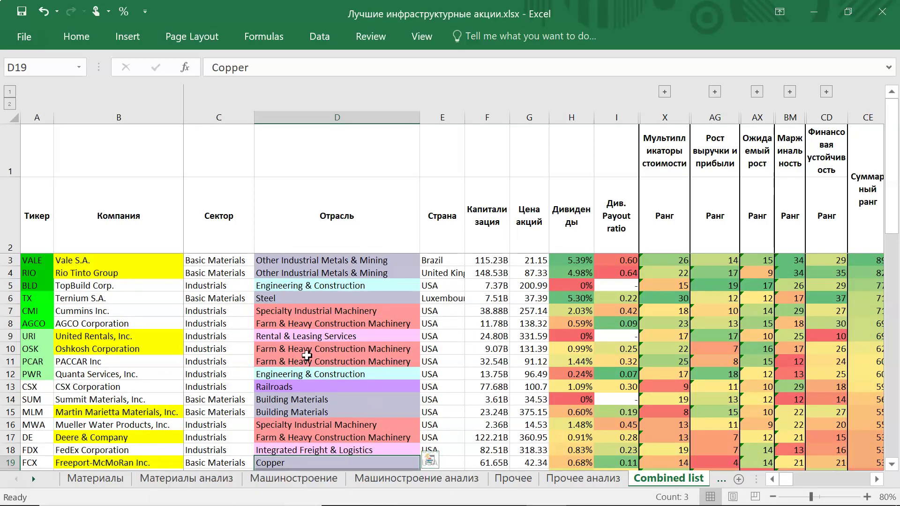
Step: Examine the Отрасль entries on Combined list, checking the metals, steel, building materials, railroad and engineering companies
click(288, 342)
drag(310, 260, 309, 273)
text(Other Industrial Metals & Mining Other Industrial Metals & Mining)
key(ctrl+v)
click(302, 300)
drag(289, 399, 289, 411)
key(ctrl+v)
click(291, 386)
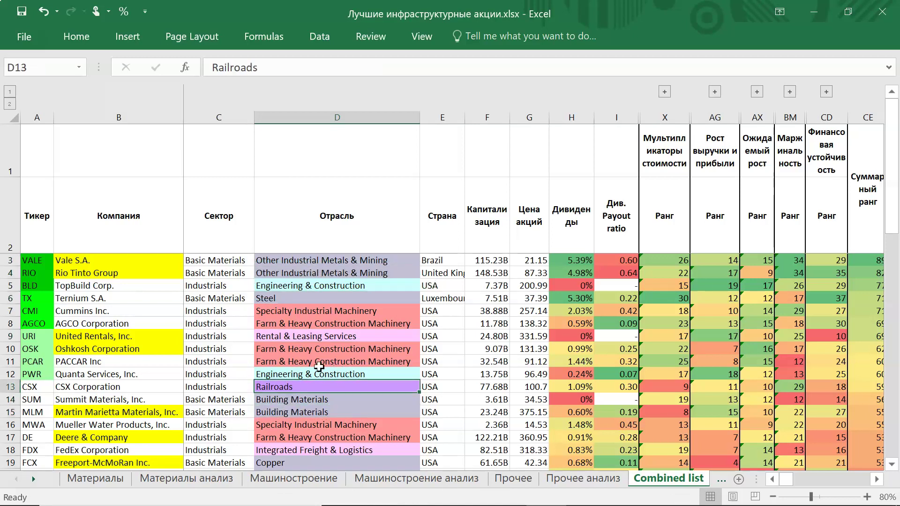
click(313, 288)
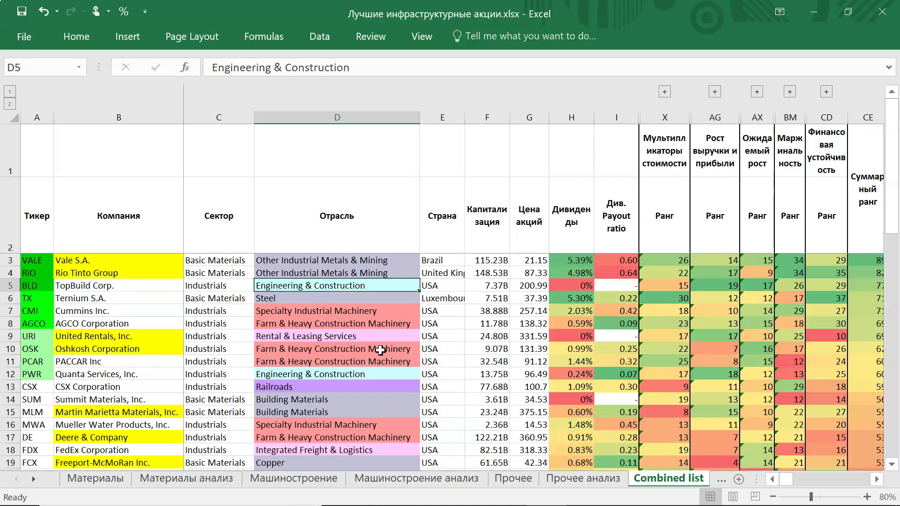
Step: Scan the combined table and select all its tickers from VALE to LNN
scroll(380, 350, down, 2)
scroll(379, 344, up, 2)
scroll(378, 344, down, 2)
scroll(374, 347, up, 2)
drag(33, 260, 45, 451)
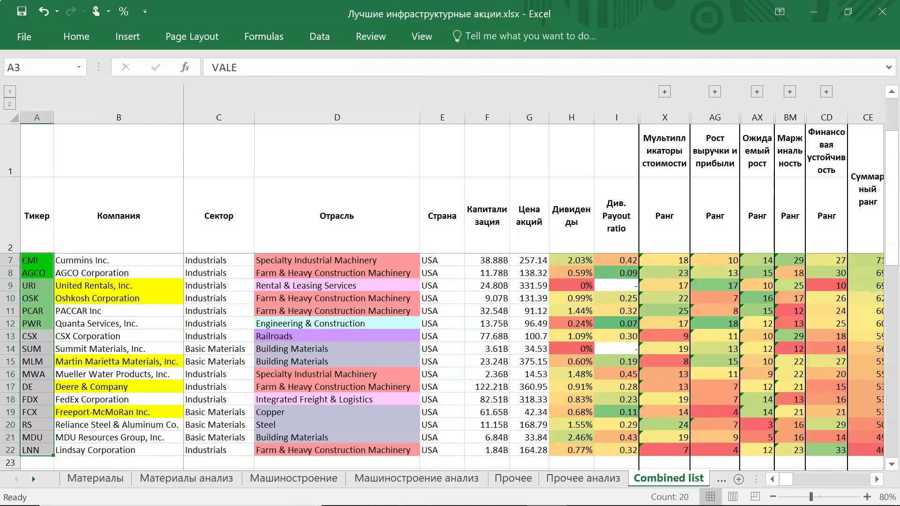
scroll(478, 399, up, 2)
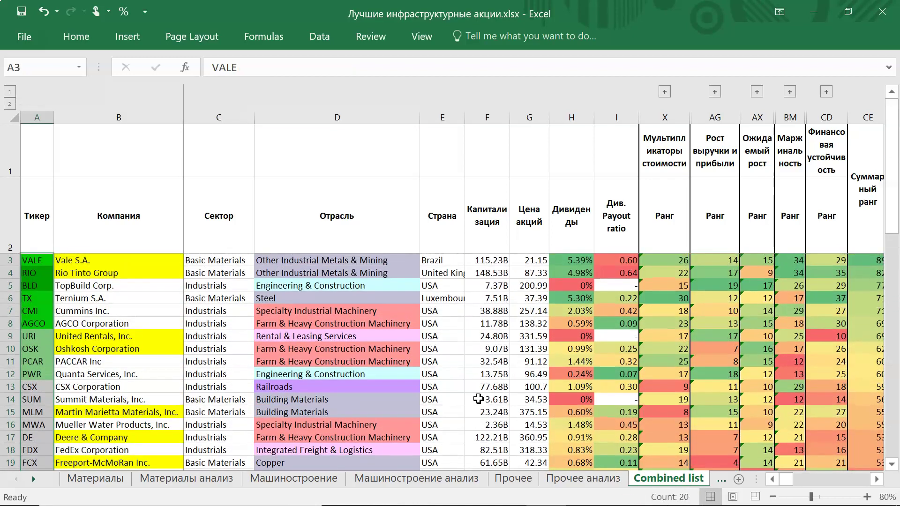
Step: Expand the Мультипликаторы стоимости details and check the Оценка стоимости column, focusing on Vale S.A. and Rio Tinto Group
click(490, 349)
scroll(503, 312, right, 5)
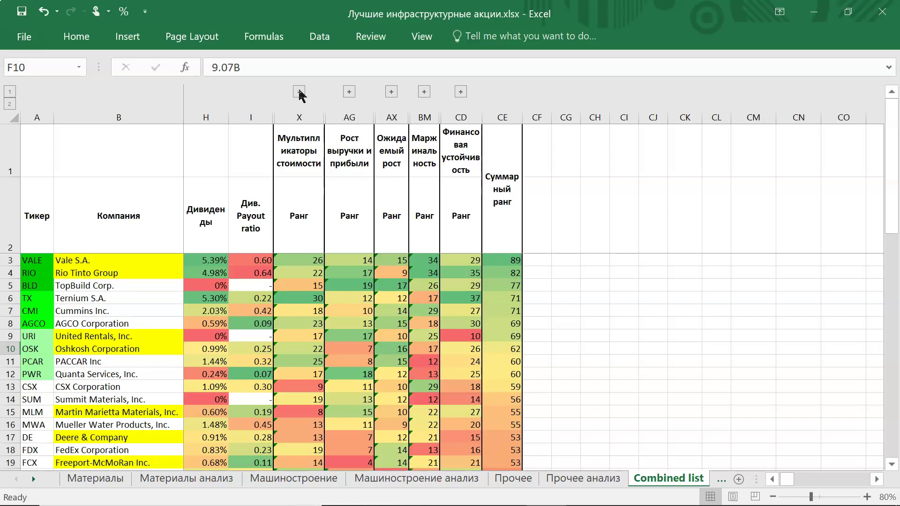
click(299, 92)
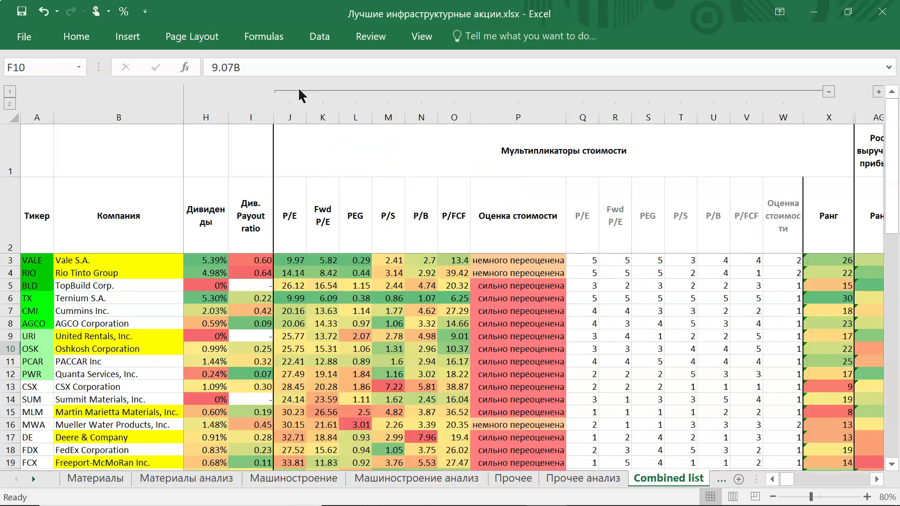
click(518, 118)
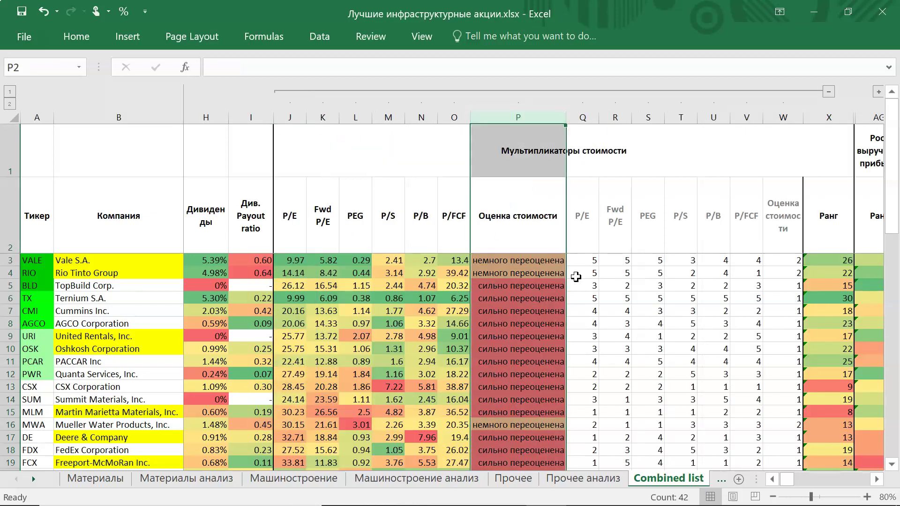
drag(550, 265, 546, 273)
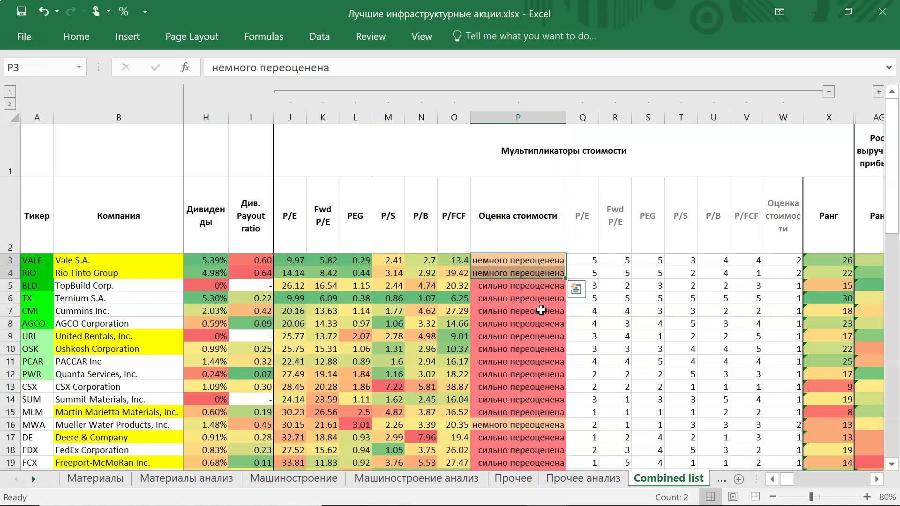
Step: Compare the remaining companies' Оценка стоимости entries, checking TopBuild Corp. through Martin Marietta Materials and MDU Resources Group
click(539, 315)
scroll(538, 322, down, 2)
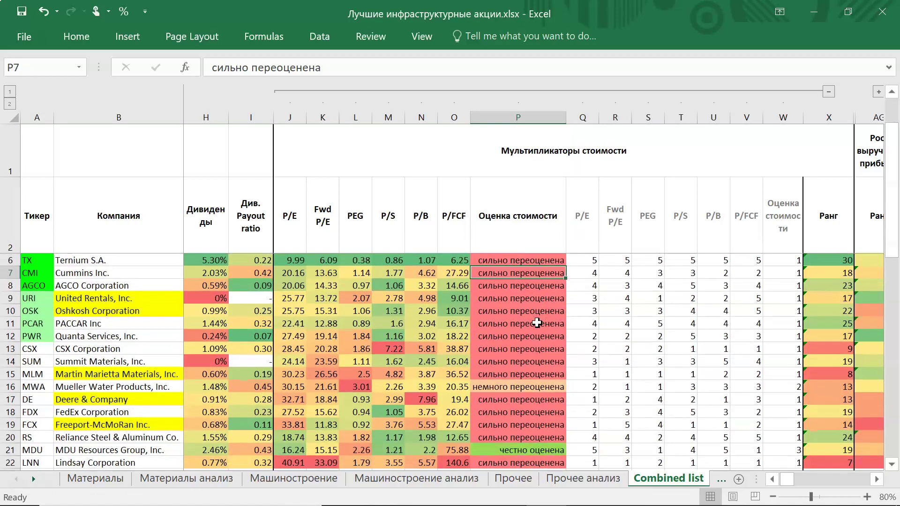
scroll(536, 386, up, 2)
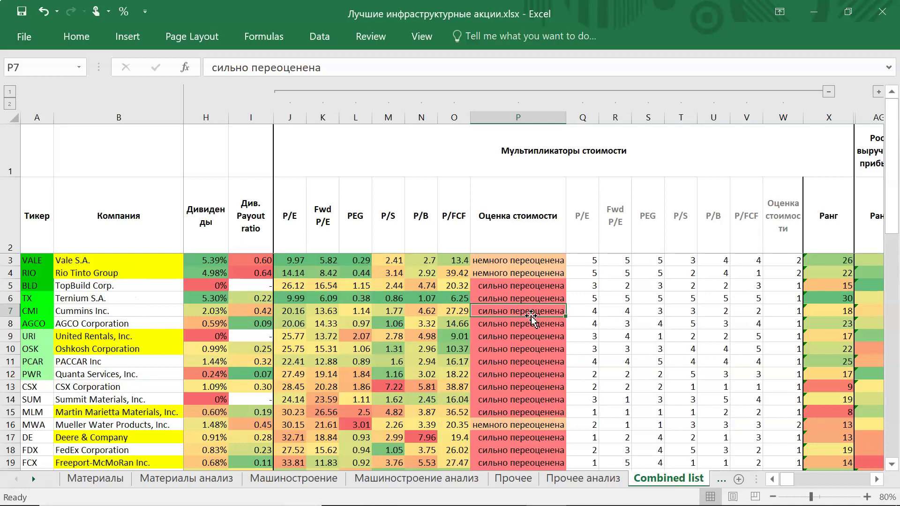
drag(511, 287, 516, 418)
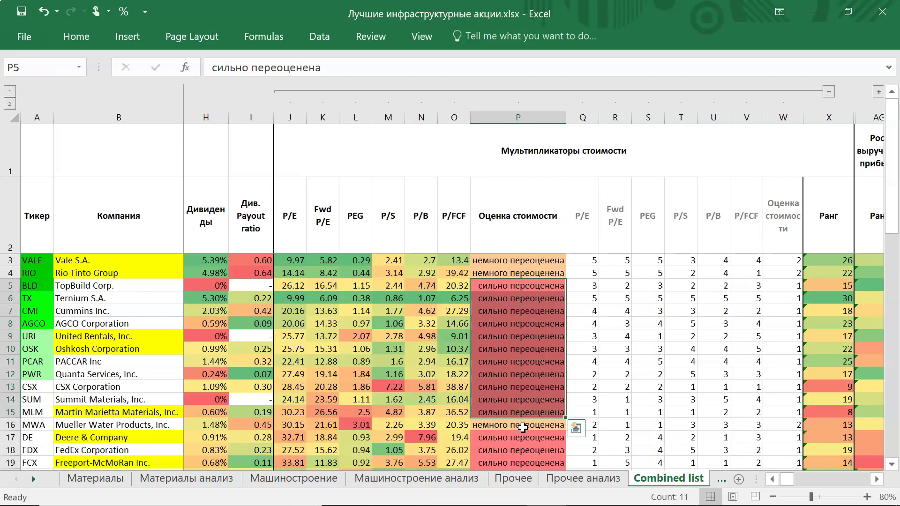
scroll(518, 282, down, 2)
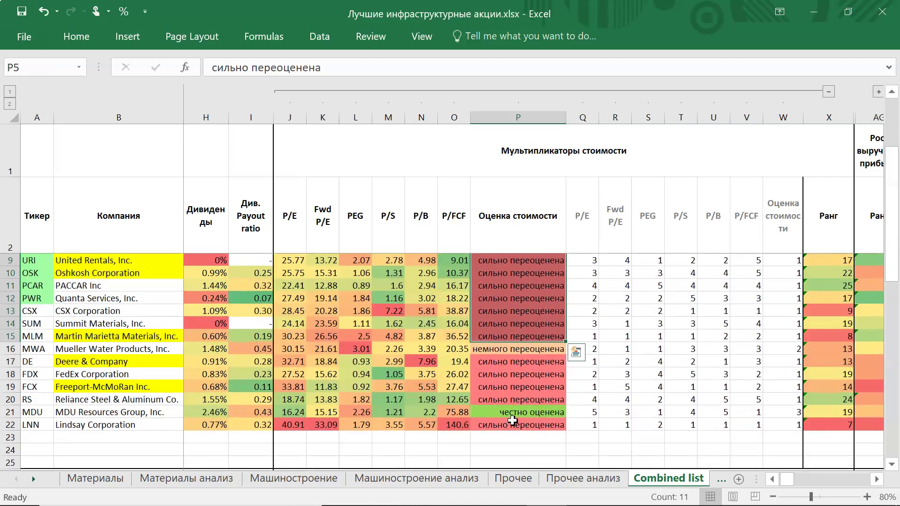
click(514, 414)
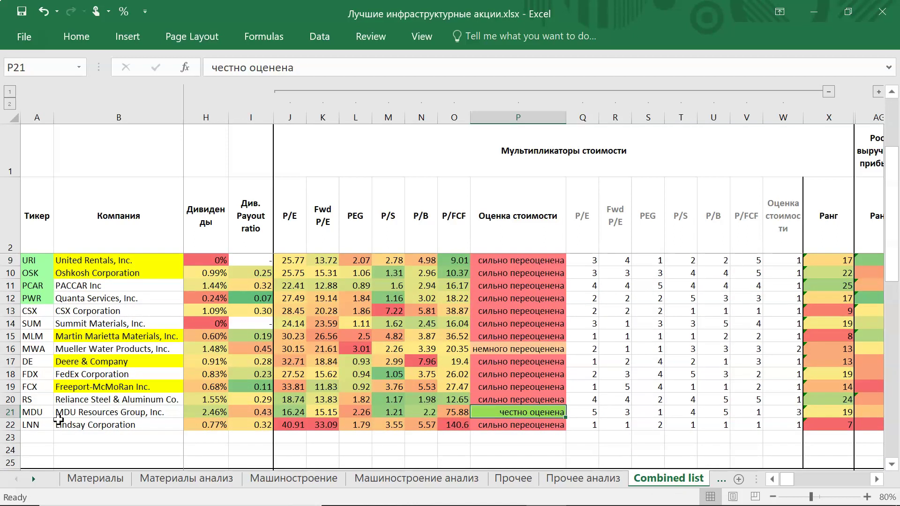
scroll(519, 431, up, 2)
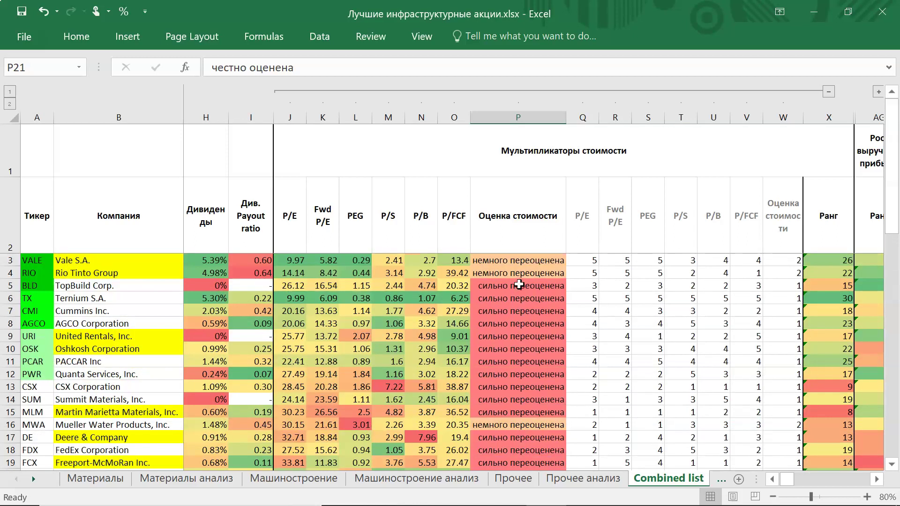
click(540, 314)
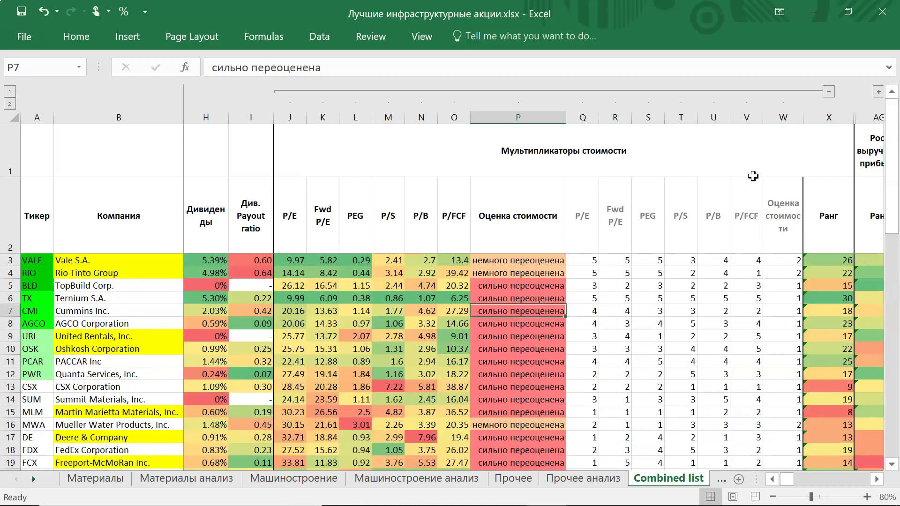
Step: Collapse Мультипликаторы стоимости, expand Ожидаемый рост, and check the 12-month revenue growth and the 12-month and 5-year EPS growth columns
click(828, 92)
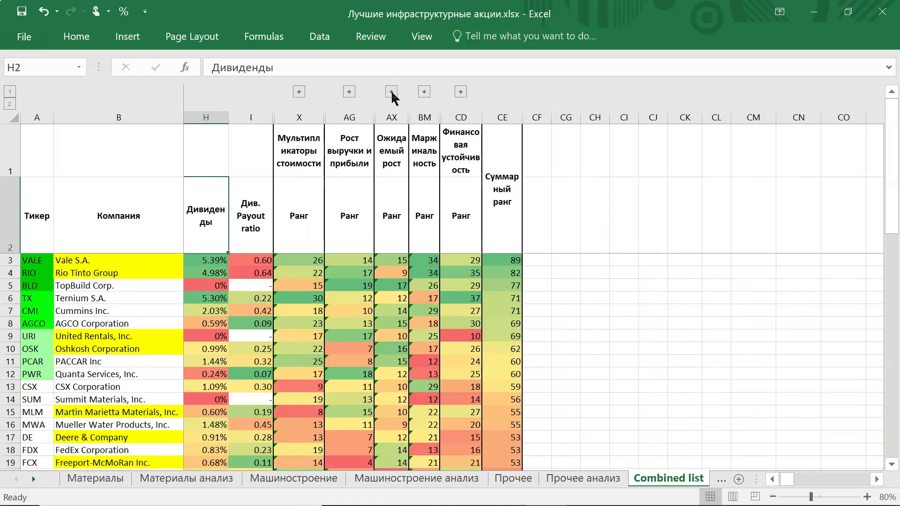
click(392, 92)
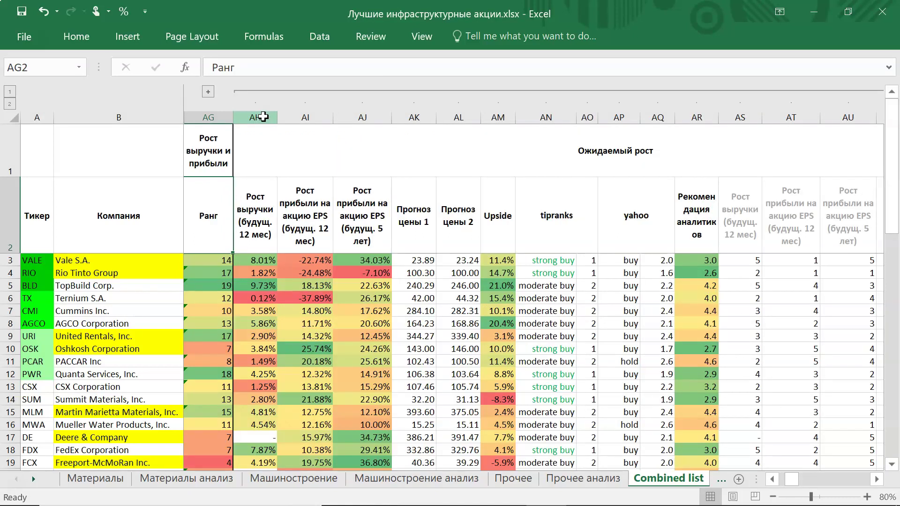
click(263, 118)
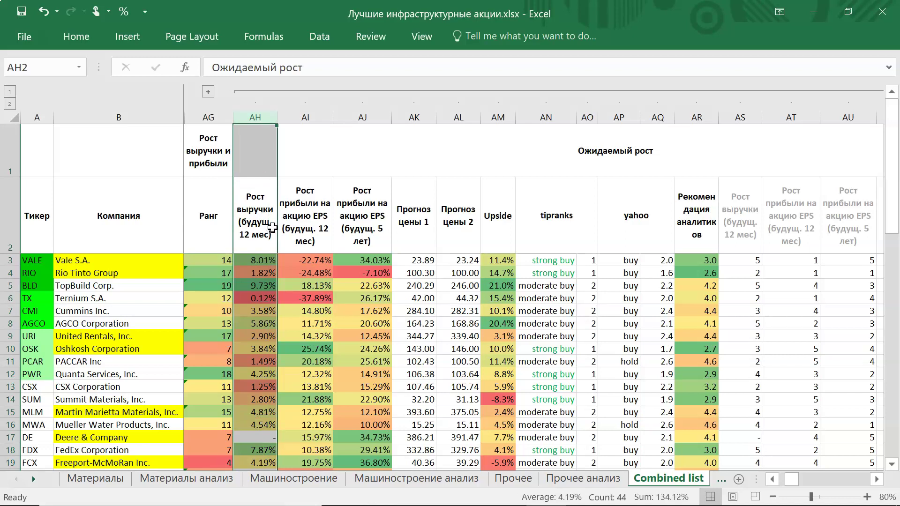
click(312, 113)
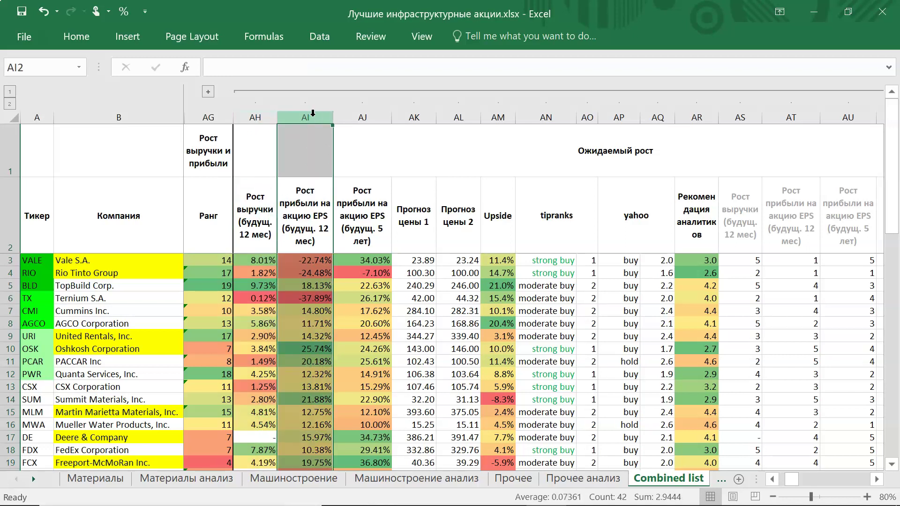
click(376, 114)
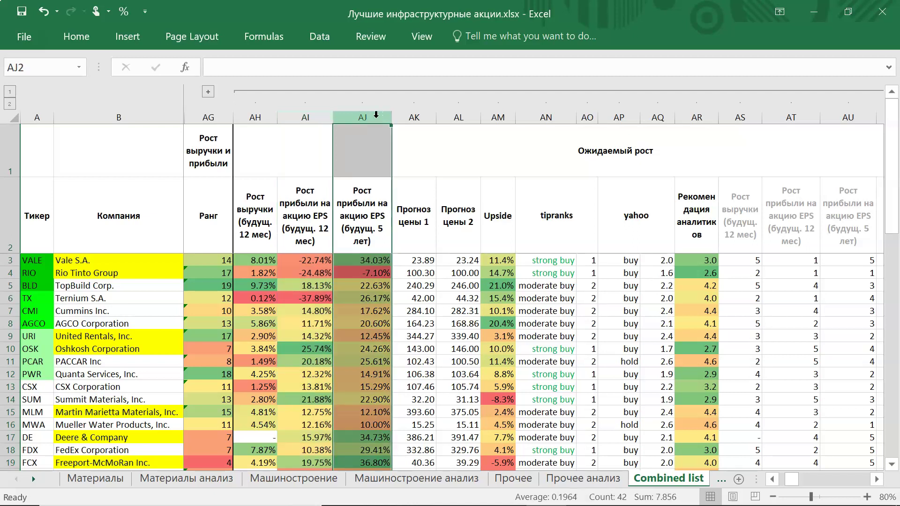
Step: Examine the Прогноз цены 1 and Прогноз цены 2 columns, checking both forecasts and the Upside formula for Vale S.A
drag(411, 114, 459, 113)
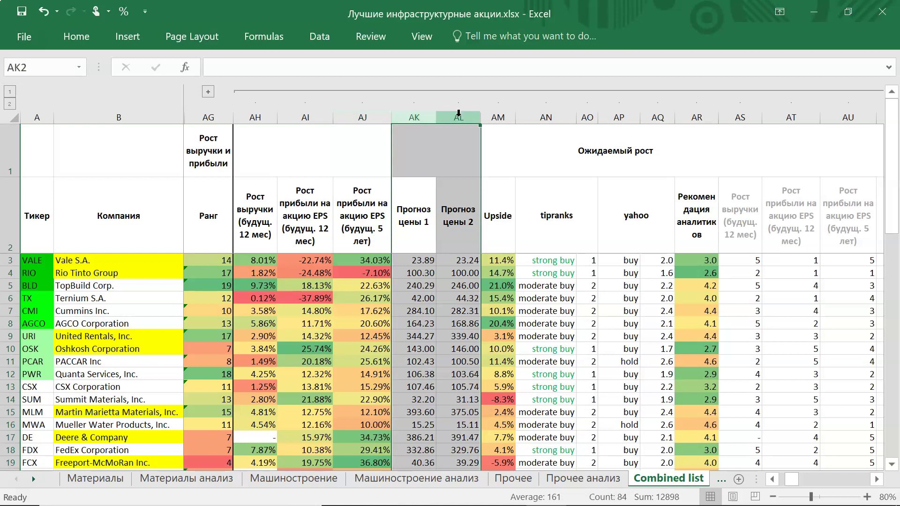
click(420, 263)
click(457, 263)
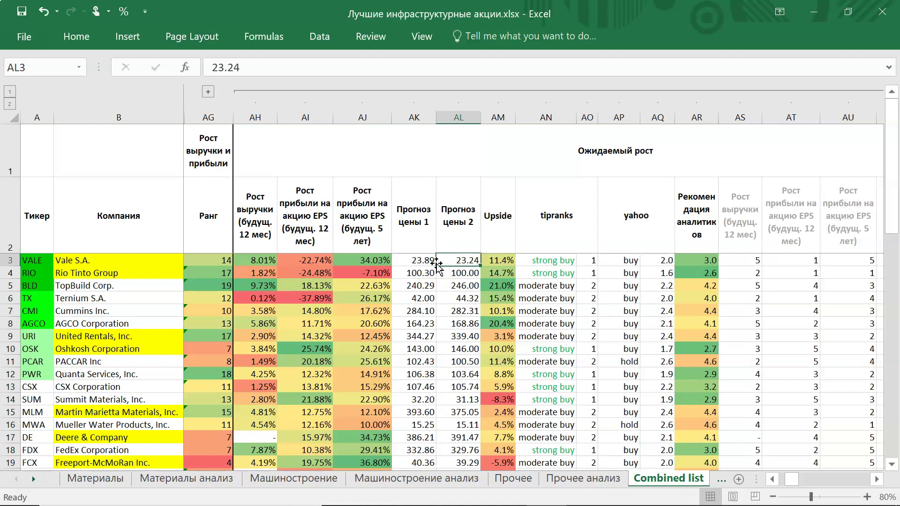
click(501, 262)
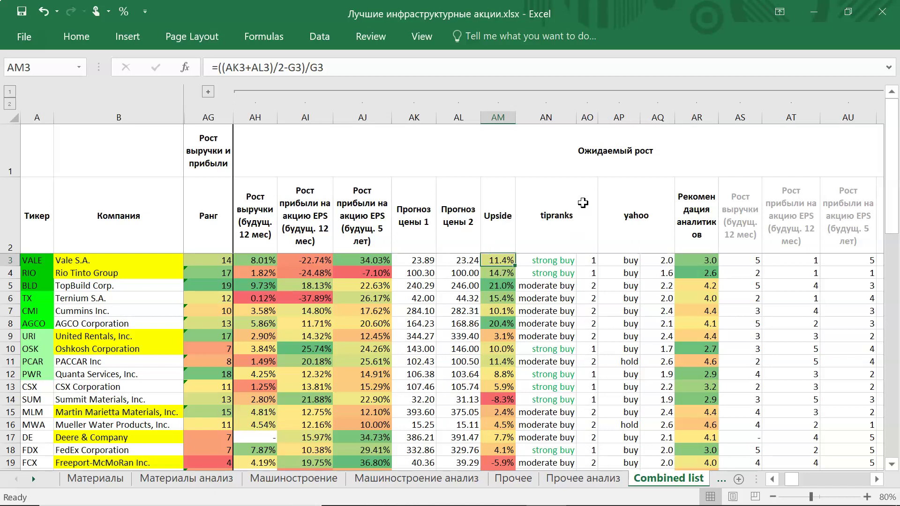
Step: Review the tipranks analyst ratings for all companies, from Vale S.A. down to Lindsay Corporation
click(553, 117)
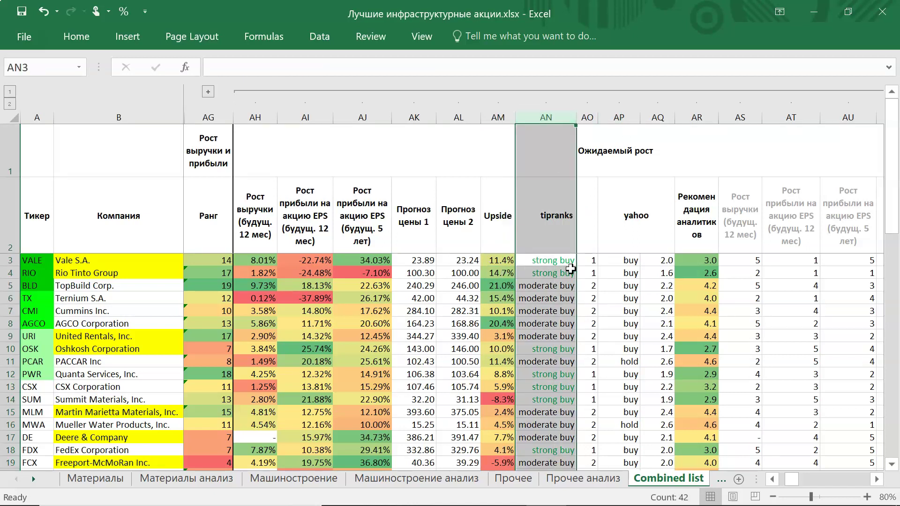
drag(567, 260, 559, 335)
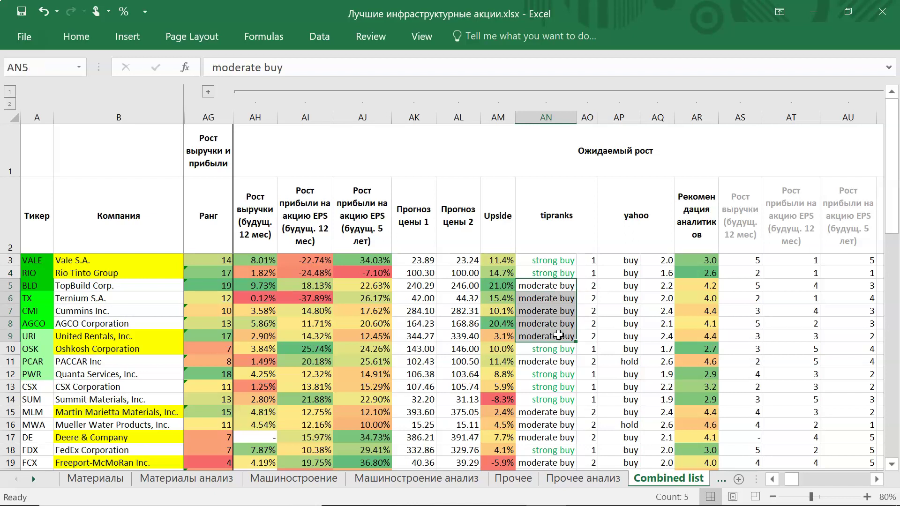
scroll(559, 335, down, 3)
click(567, 388)
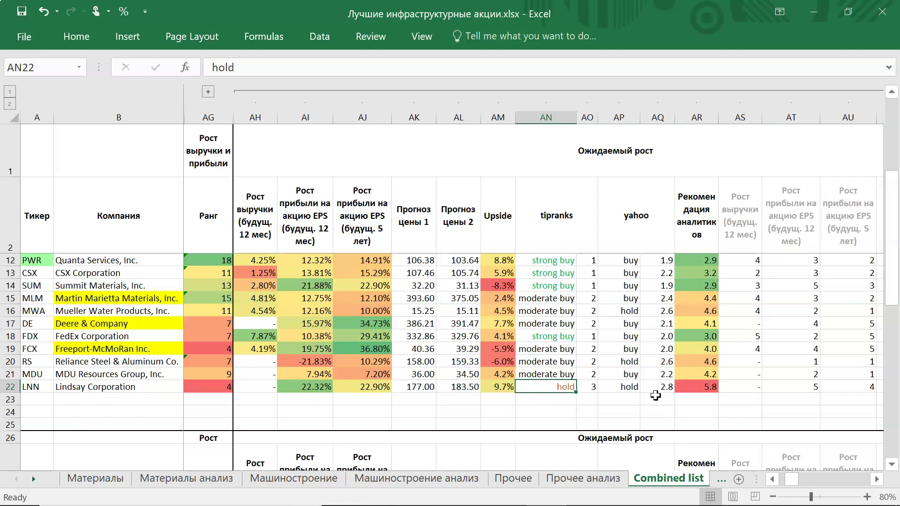
scroll(656, 395, up, 3)
Step: Compare the tipranks and yahoo ratings with the combined Рекомендация аналитиков column, inspecting the formula for Rio Tinto Group
click(560, 116)
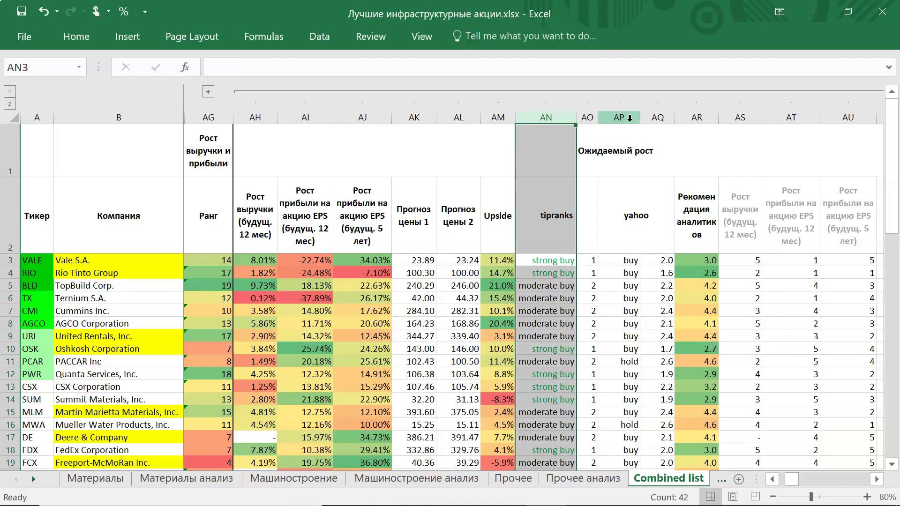
click(628, 118)
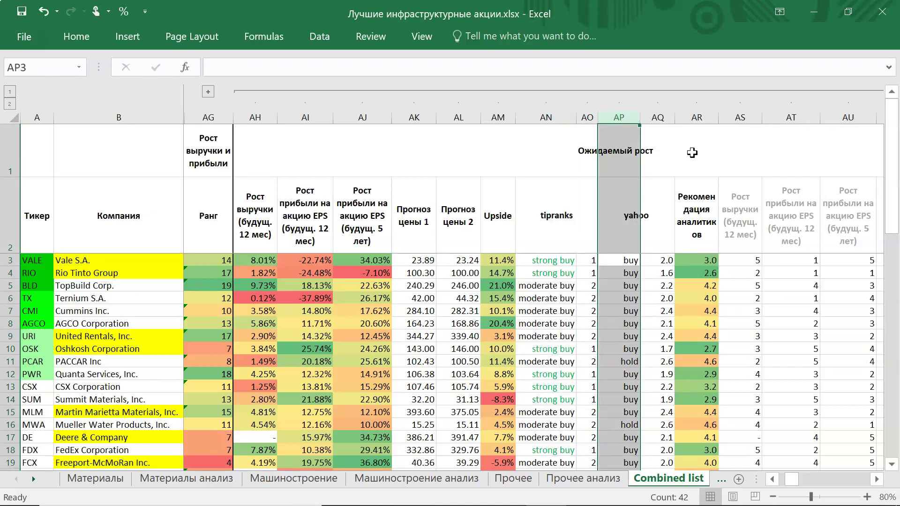
click(695, 117)
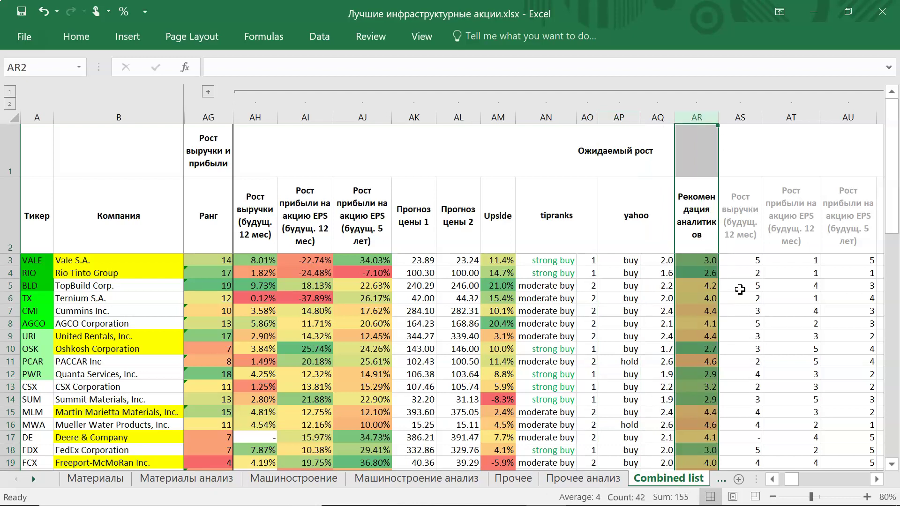
click(703, 272)
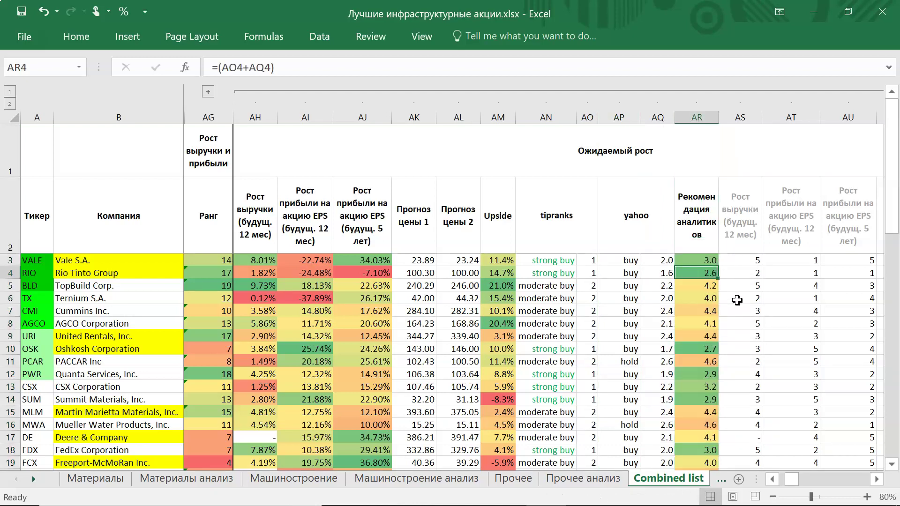
scroll(737, 300, down, 2)
scroll(736, 297, up, 2)
Step: Check the Ожидаемый рост score columns and the section's Ранг column, and collapse the section
click(741, 260)
scroll(743, 261, right, 3)
click(839, 115)
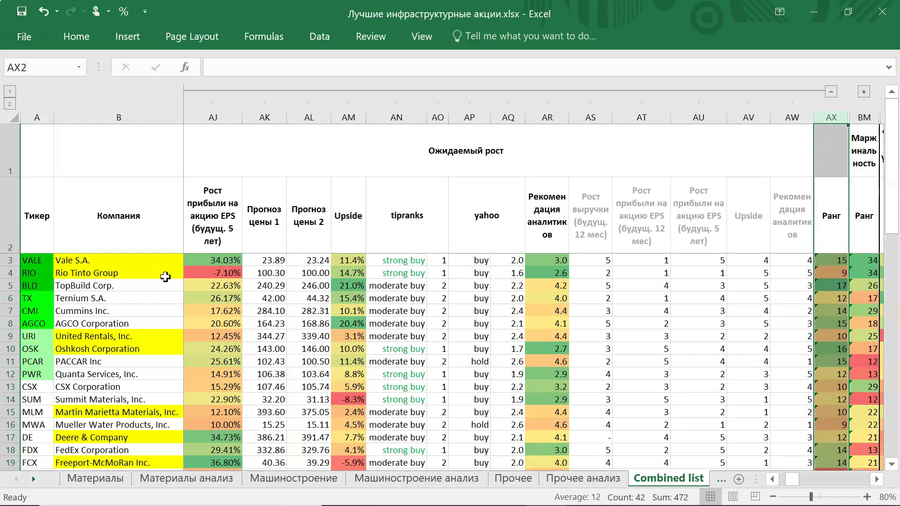
click(829, 92)
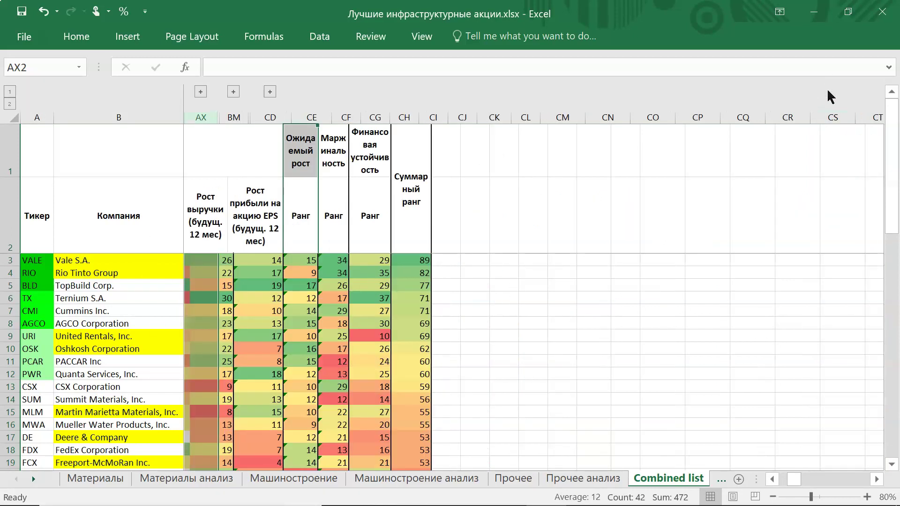
click(827, 94)
Step: Expand Маржинальность and compare the ROC (Greenblatt) column, checking TopBuild Corp. and Deere & Company
click(234, 92)
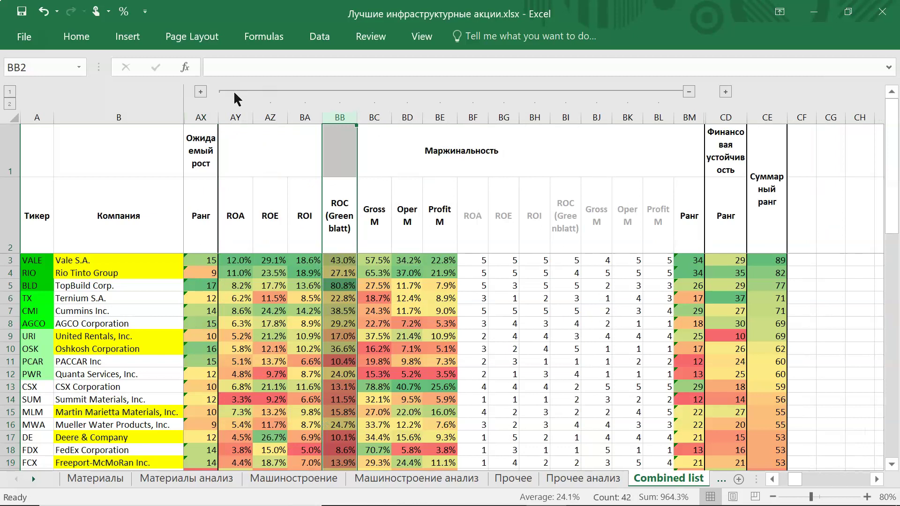
click(346, 116)
click(341, 285)
scroll(349, 291, down, 1)
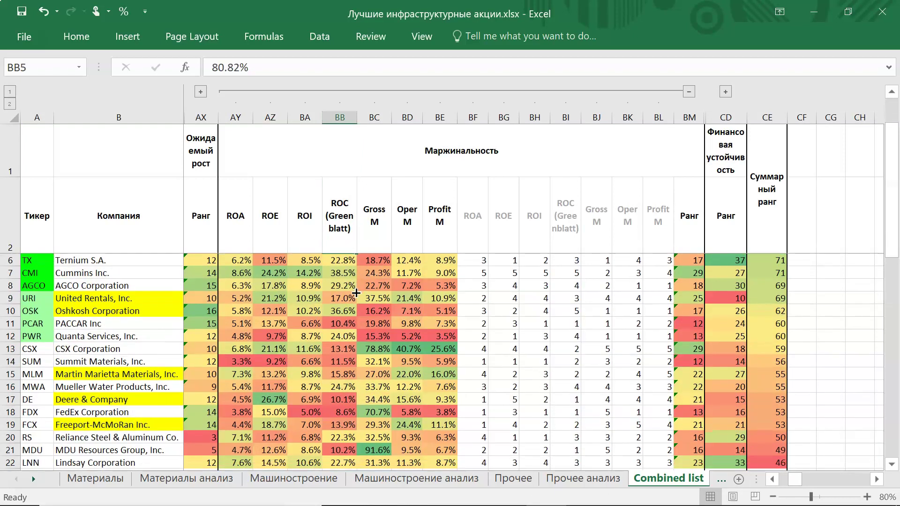
scroll(356, 293, up, 1)
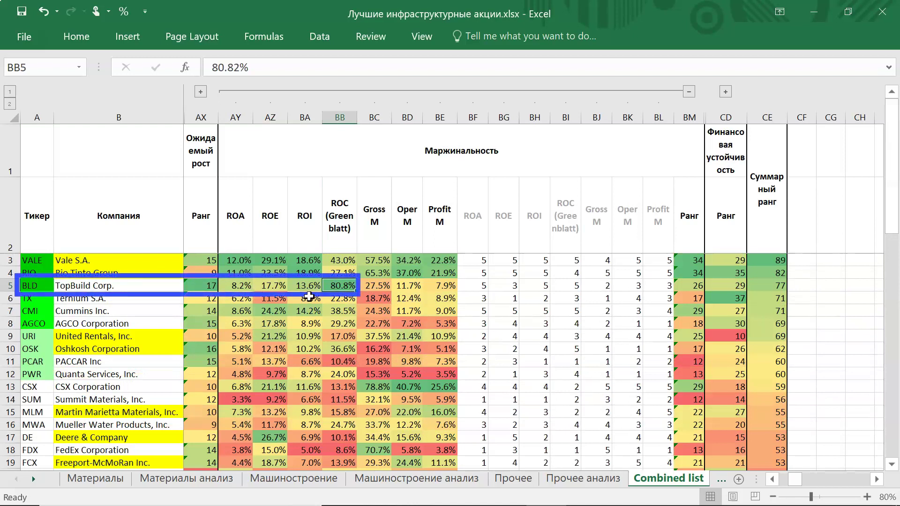
scroll(334, 287, down, 1)
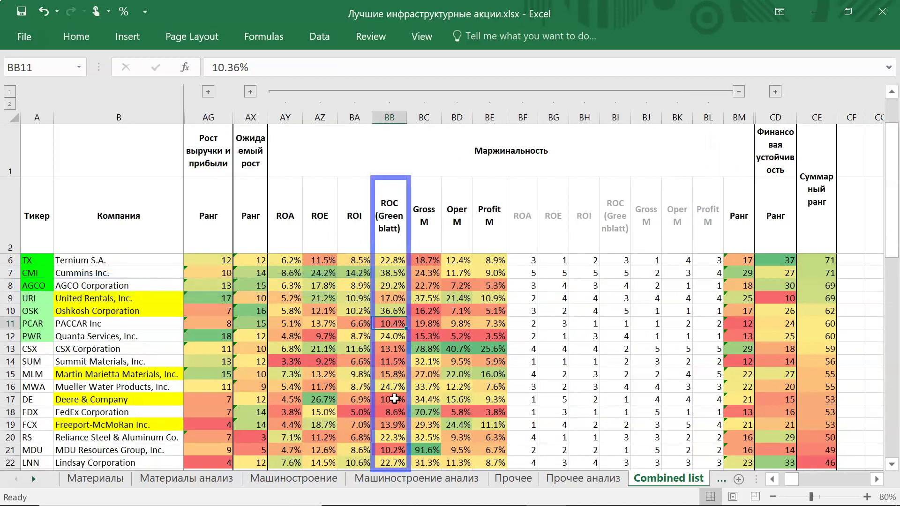
click(391, 399)
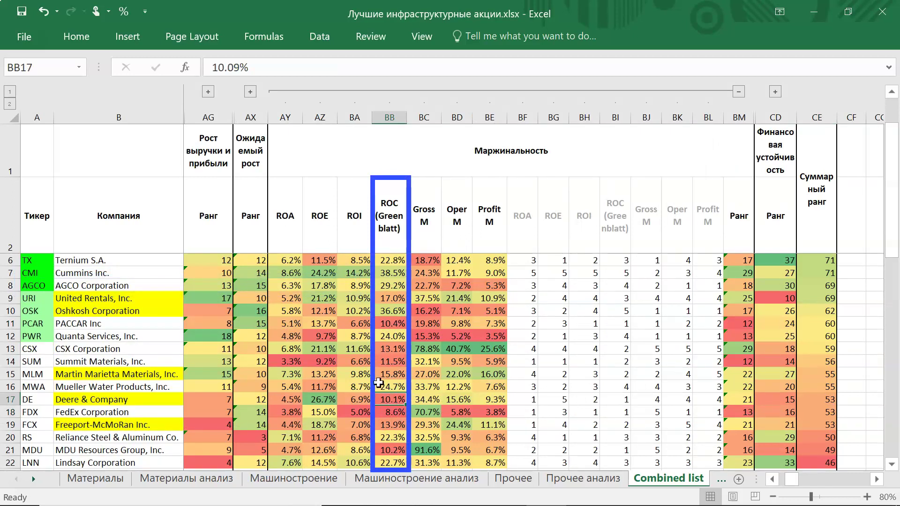
Step: Collapse Маржинальность, expand Финансовая устойчивость, and examine the Curr R, LTDebt/Eq and Cash/Debt columns
click(735, 90)
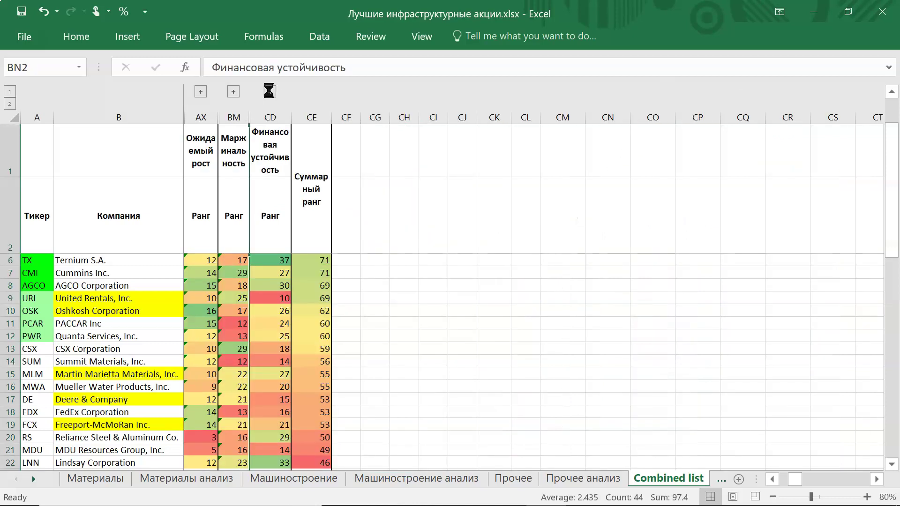
click(271, 92)
click(272, 112)
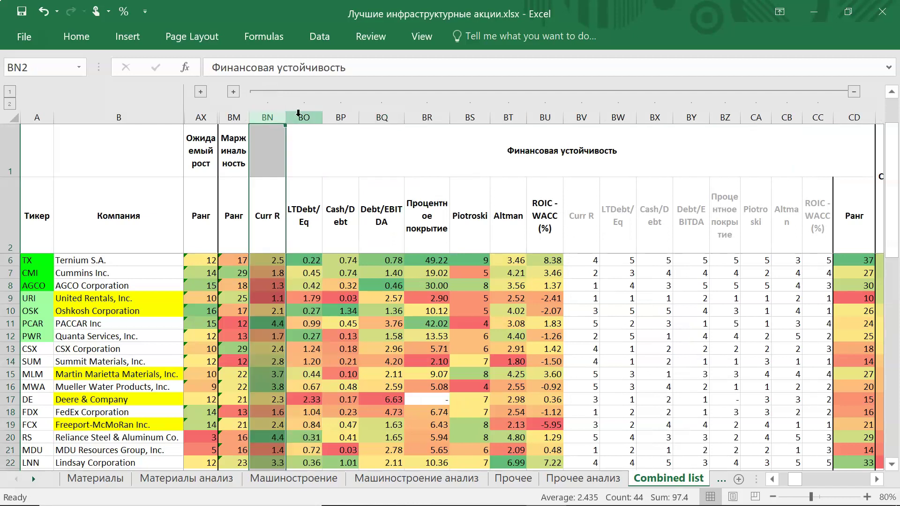
click(303, 113)
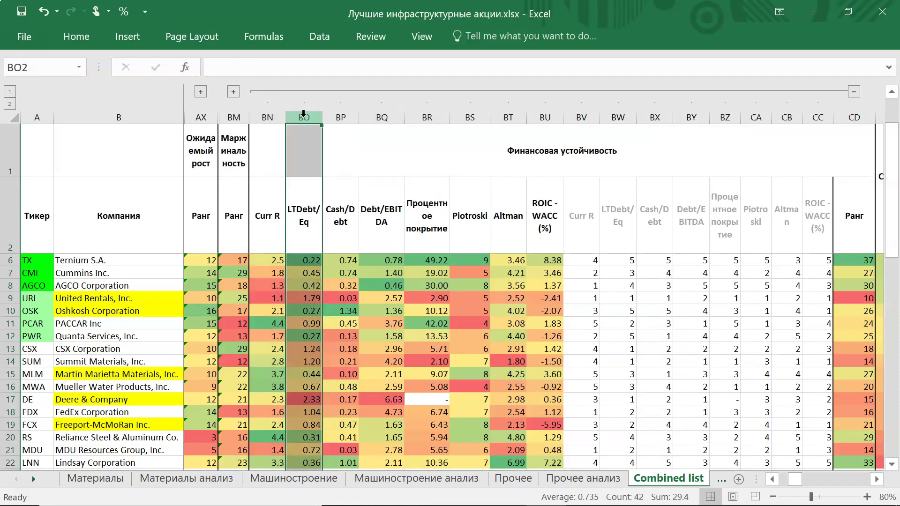
click(342, 118)
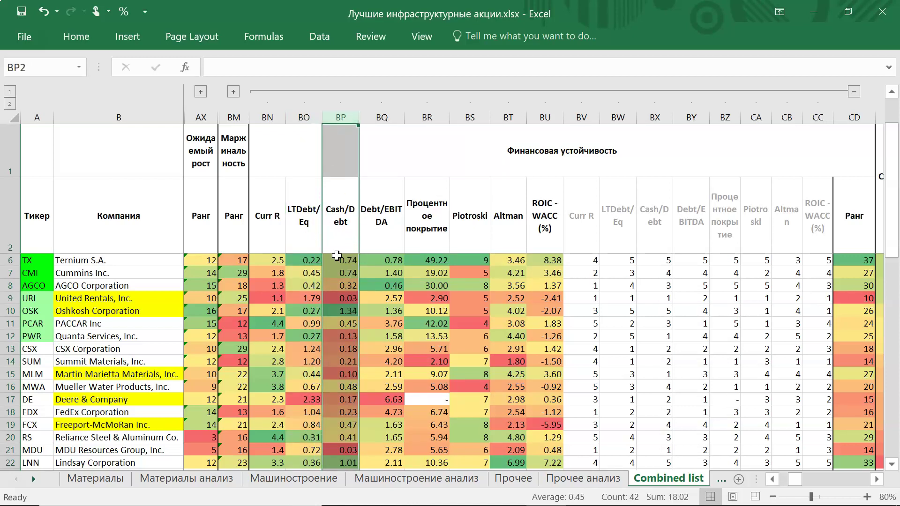
Step: Examine the Debt/EBITDA, Процентное покрытие, Piotroski and Altman columns, checking the Piotroski score of Cummins Inc
click(385, 113)
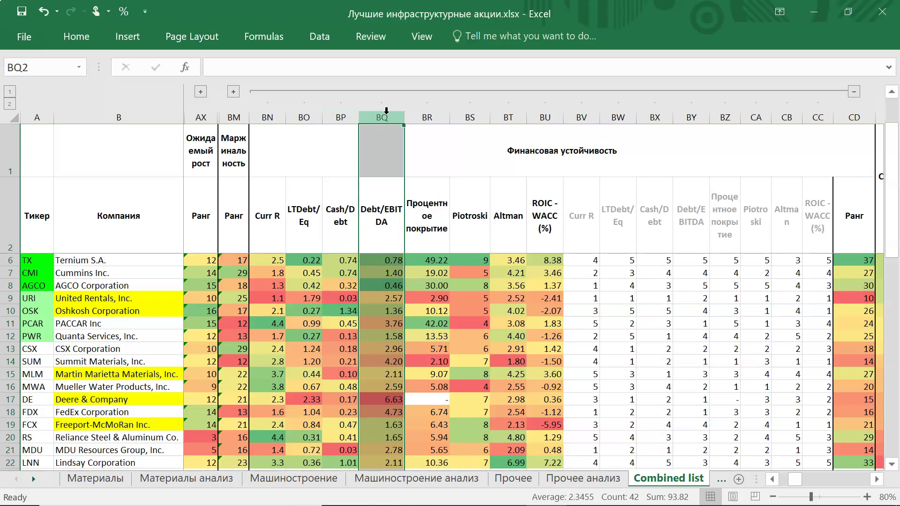
click(435, 118)
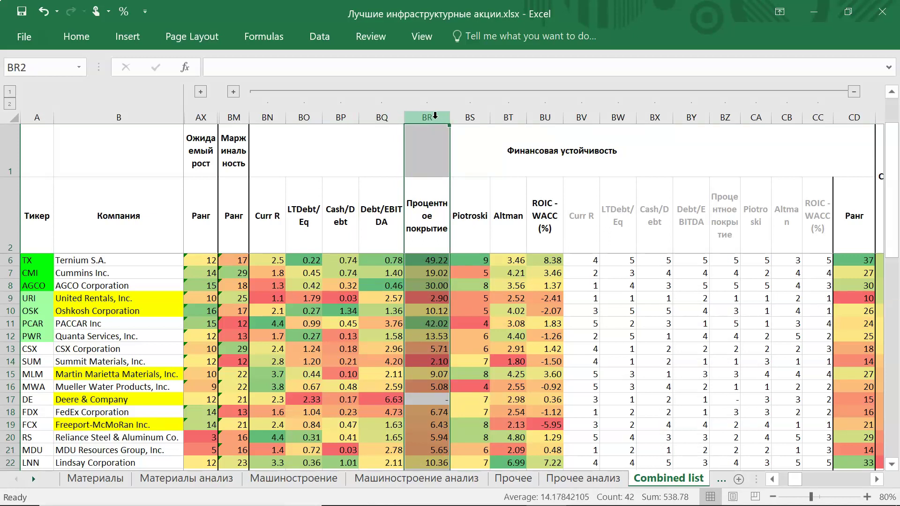
drag(470, 115, 500, 111)
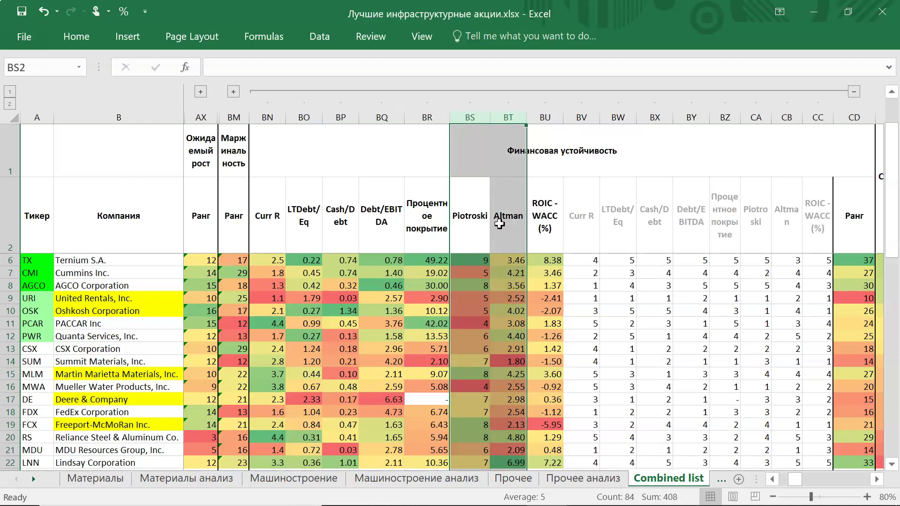
click(487, 273)
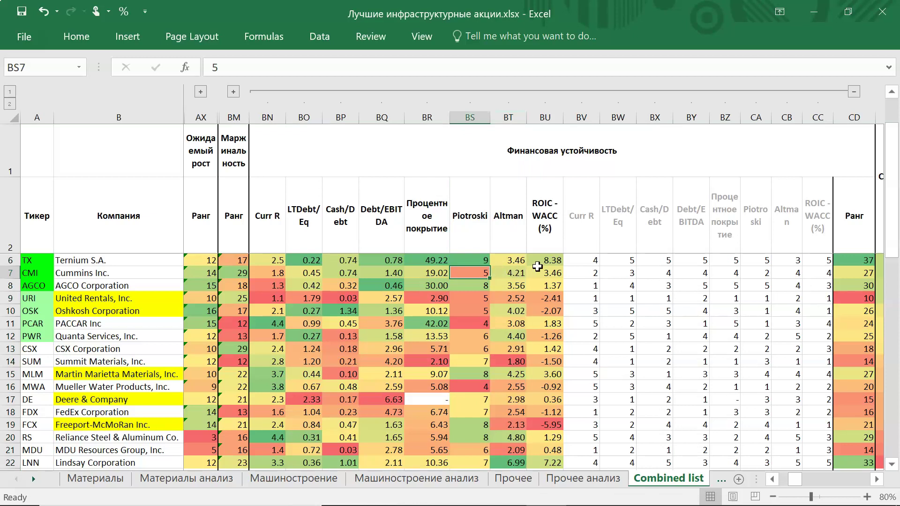
Step: Examine the ROIC - WACC (%) column, checking the row of Ternium S.A. and its ROIC - WACC formula
click(545, 116)
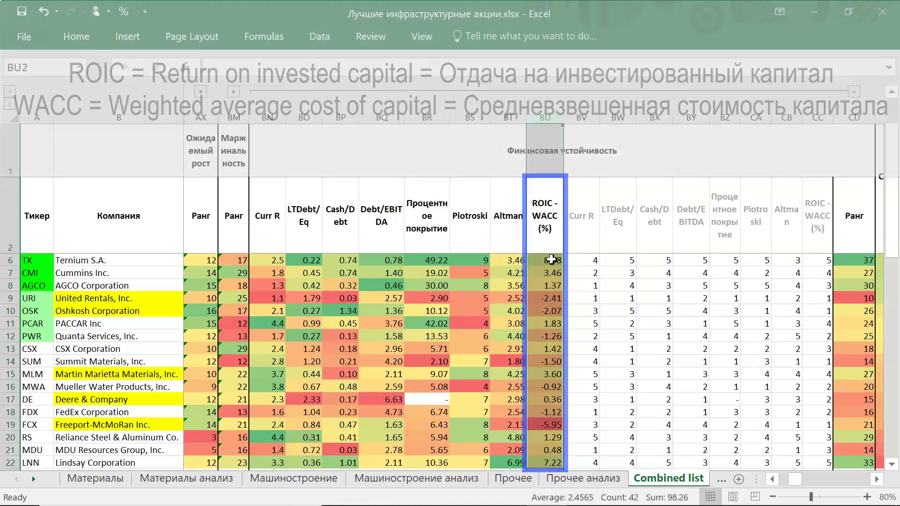
click(554, 260)
click(10, 260)
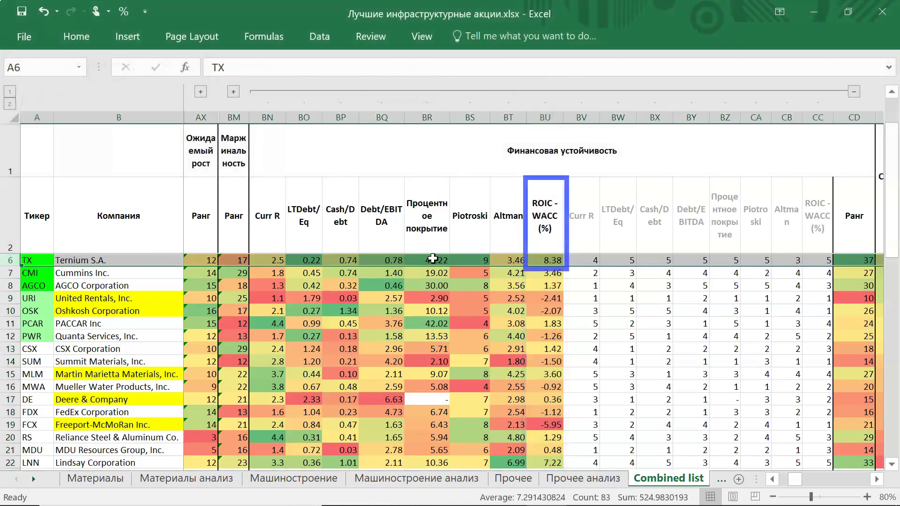
click(543, 260)
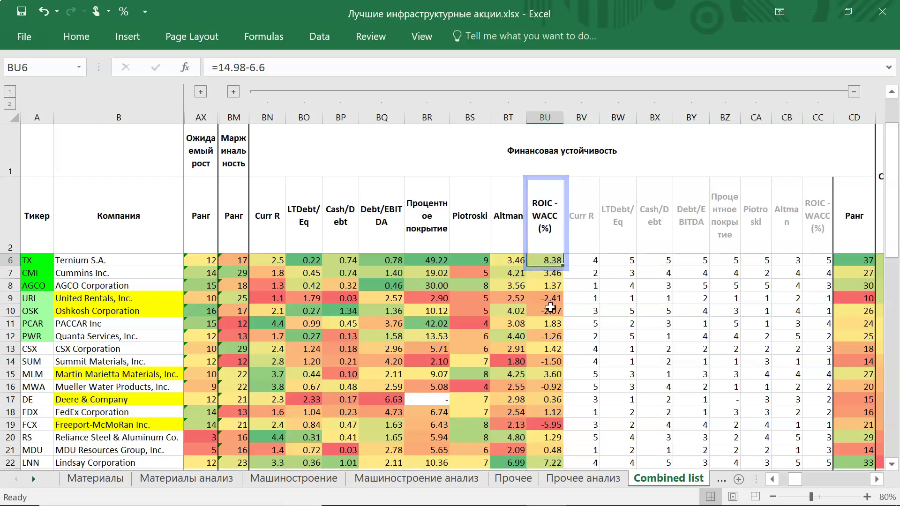
Step: Inspect the ROIC and WACC components in the ROIC - WACC formula of Freeport-McMoRan Inc
click(545, 425)
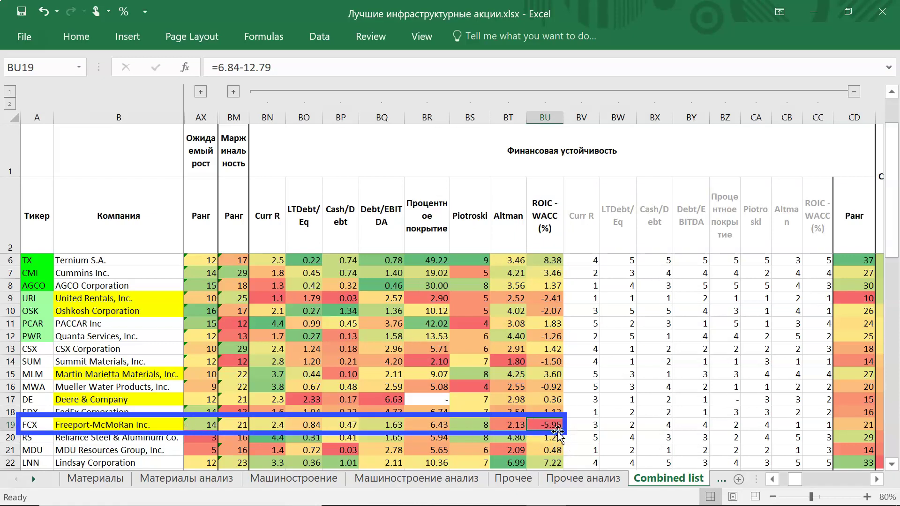
click(248, 69)
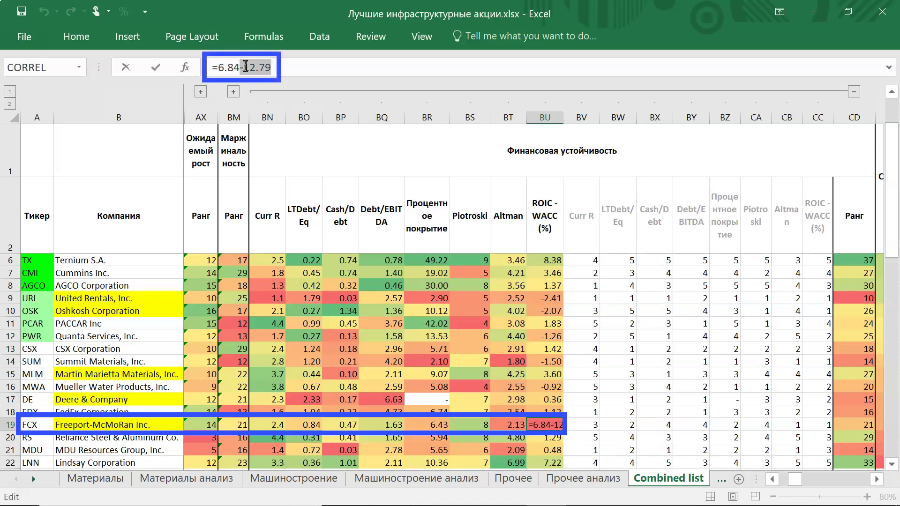
drag(245, 69, 268, 64)
drag(218, 67, 277, 66)
key(Return)
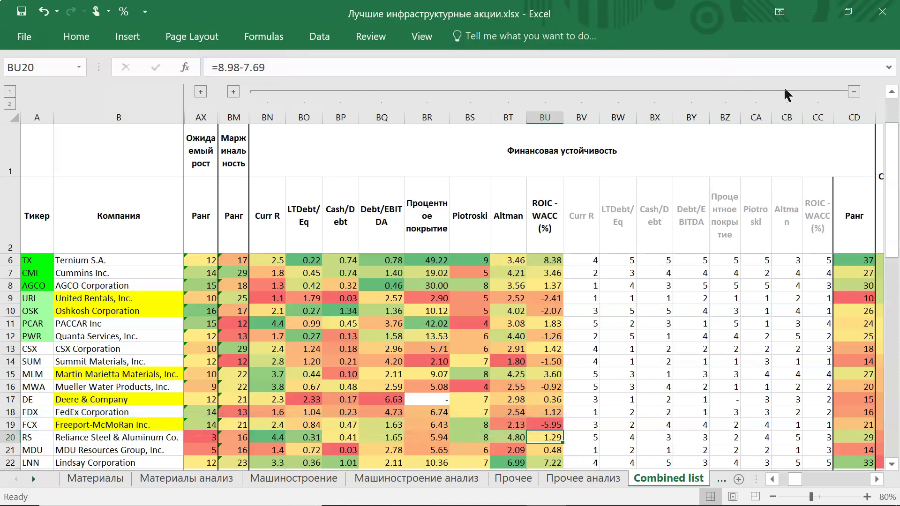
Step: Collapse Финансовая устойчивость and return to the summary of all section ranks, selecting the Суммарный ранг heading
click(854, 92)
click(251, 185)
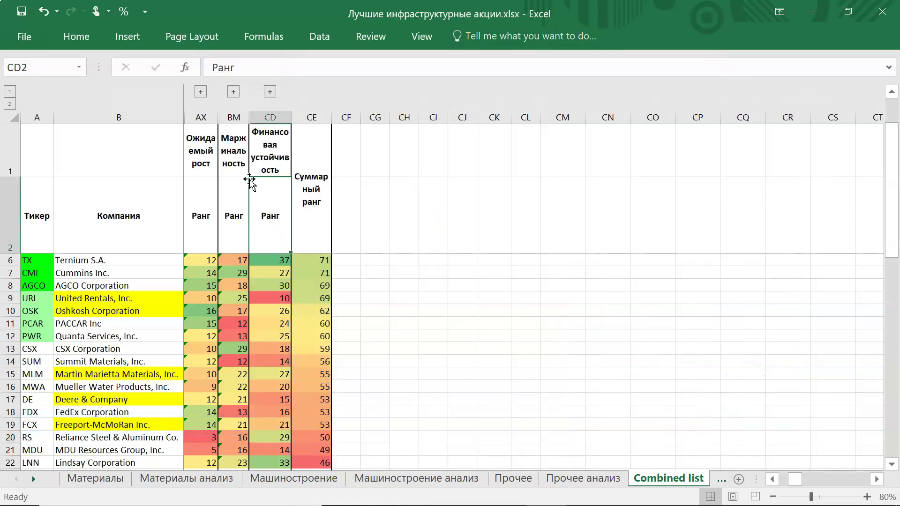
key(Left)
key(Left)
key(Left)
key(Left)
key(Left)
key(Left)
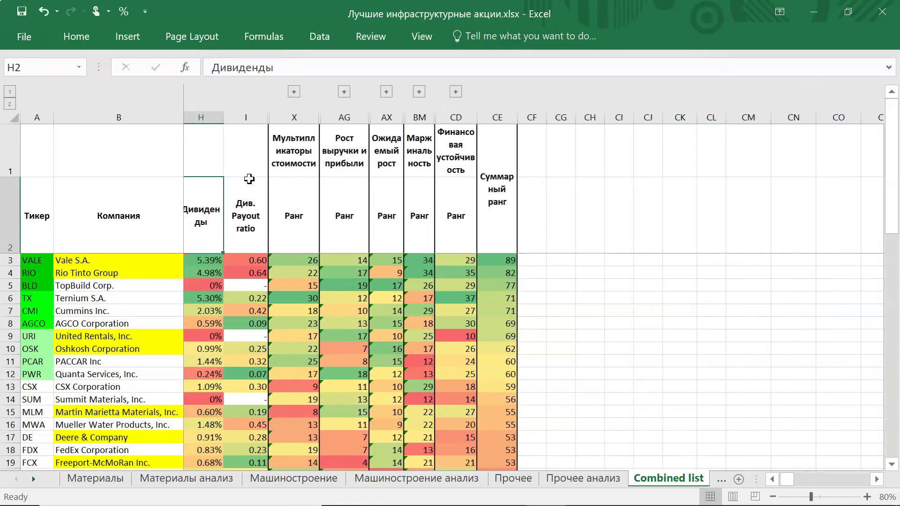
click(511, 211)
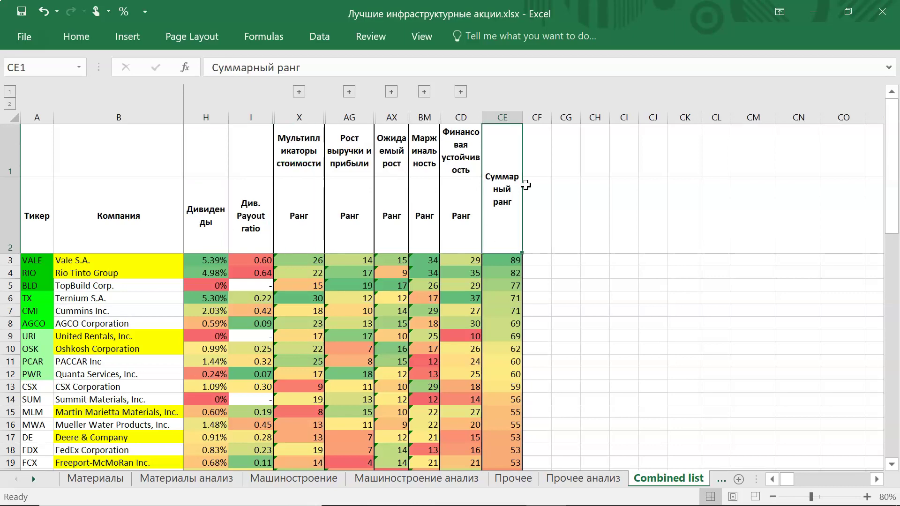